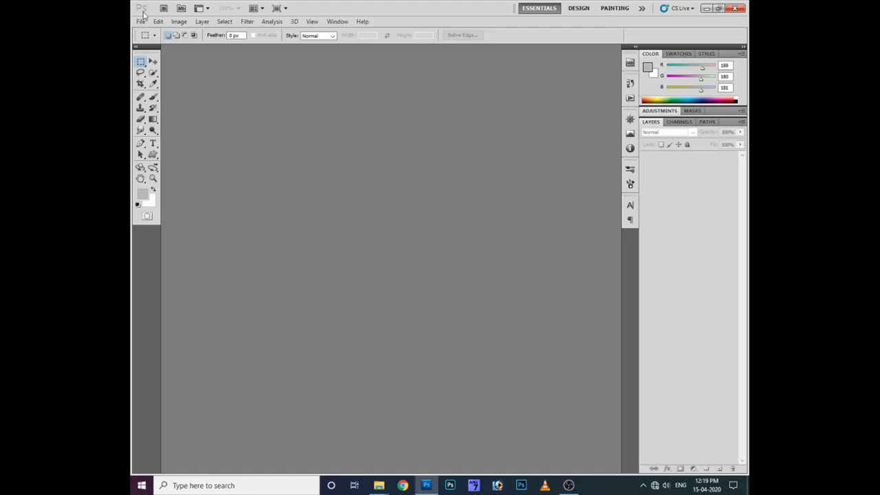
# Step: Open the File menu in the empty Photoshop workspace
pyautogui.click(140, 22)
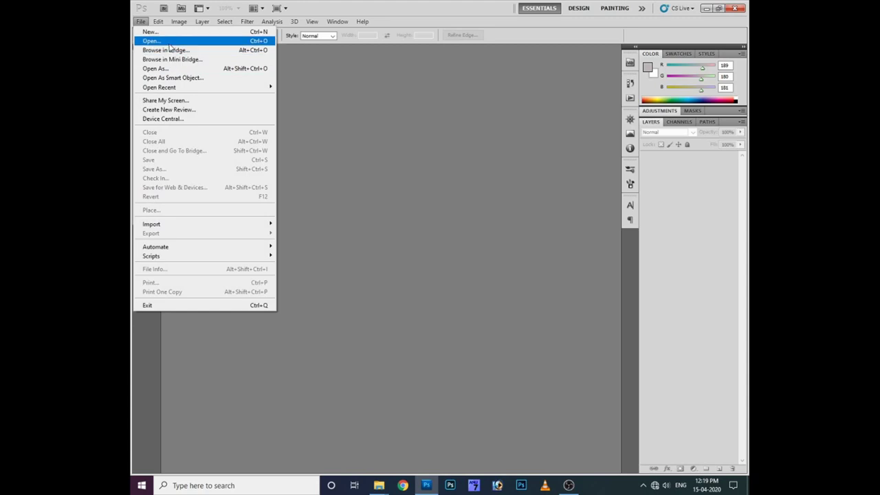
# Step: Open the photo of the man in the green embroidered vest
pyautogui.click(190, 40)
pyautogui.click(405, 152)
pyautogui.click(523, 276)
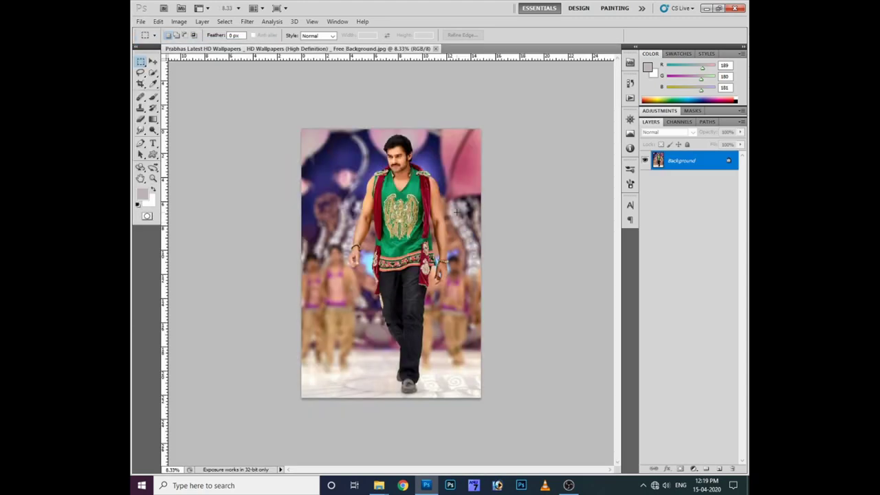
# Step: Zoom in on the man's face and switch to the Pen tool
pyautogui.scroll(1, 456, 213)
pyautogui.scroll(1, 456, 206)
pyautogui.scroll(1, 456, 183)
pyautogui.scroll(2, 452, 108)
pyautogui.scroll(3, 452, 109)
pyautogui.scroll(3, 440, 171)
pyautogui.press('p')
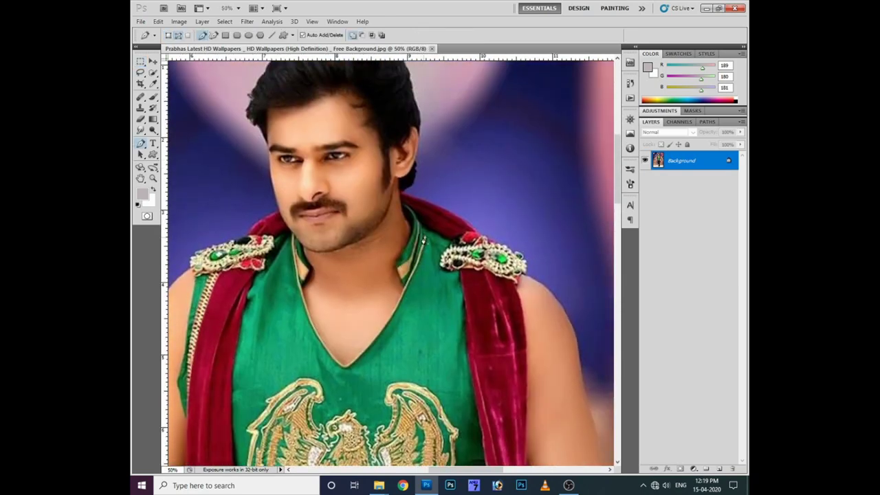
pyautogui.scroll(1, 423, 241)
# Step: Start the Pen path at the jaw and trace the shoulder and arm to the bracelet
pyautogui.click(408, 169)
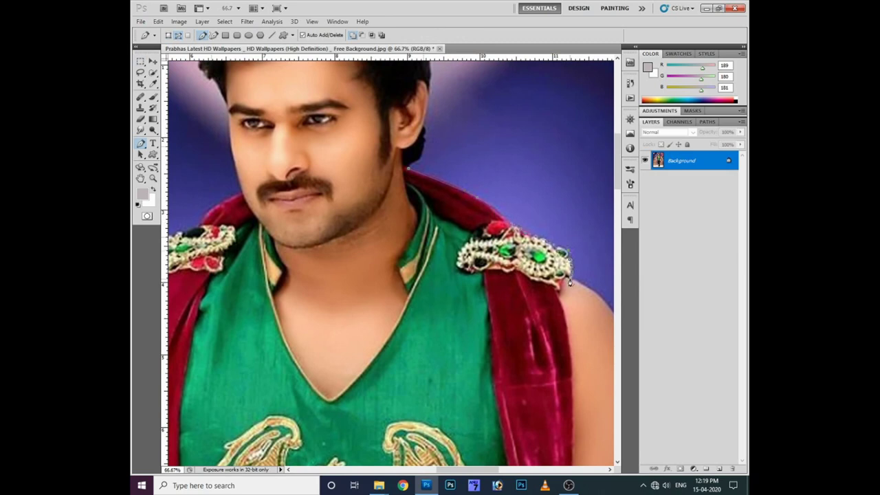
pyautogui.moveTo(570, 282); pyautogui.dragTo(436, 173)
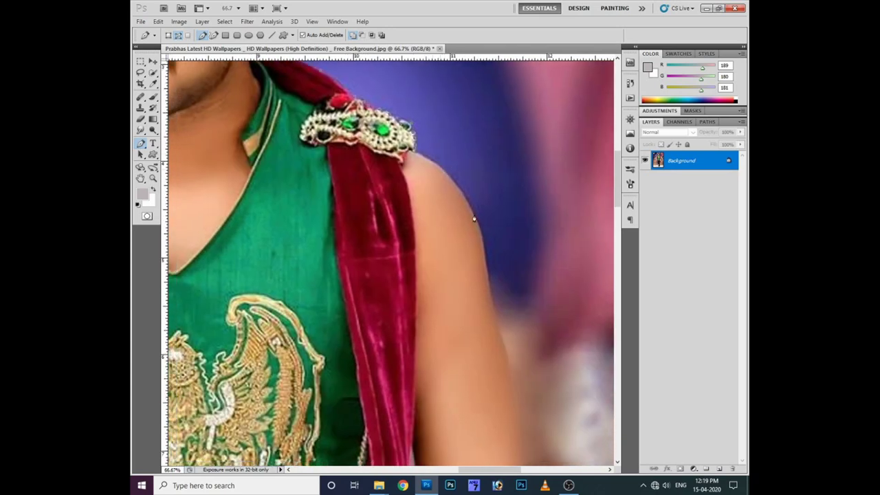
pyautogui.moveTo(481, 230); pyautogui.dragTo(491, 247)
pyautogui.moveTo(488, 282); pyautogui.dragTo(466, 216)
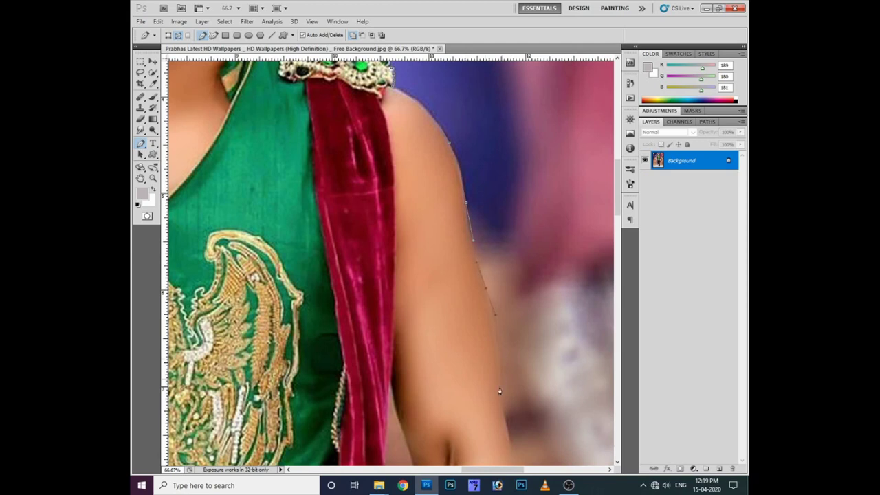
pyautogui.moveTo(491, 373); pyautogui.dragTo(453, 230)
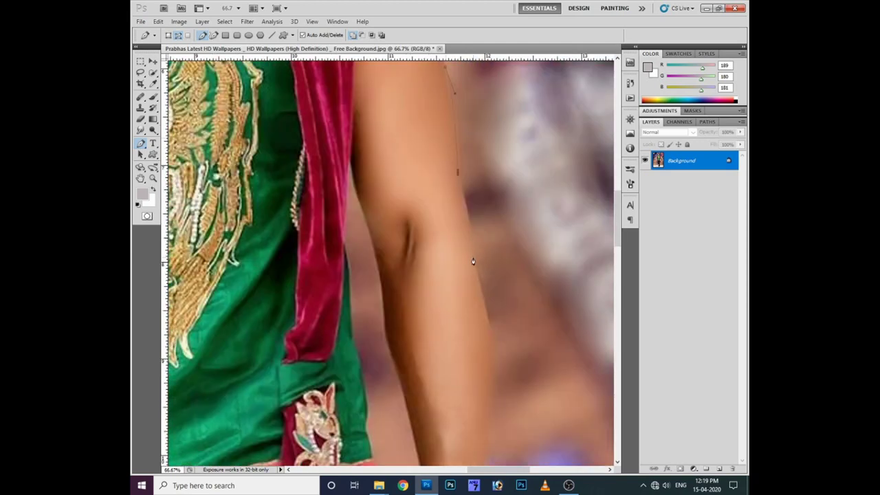
pyautogui.scroll(-5, 492, 275)
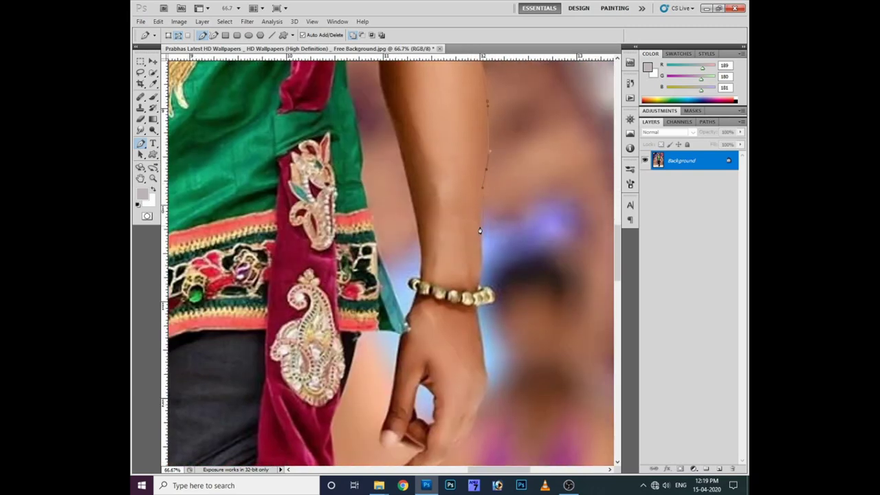
pyautogui.click(494, 297)
# Step: Trace the path around the hand and down the sleeve edge
pyautogui.scroll(-3, 478, 315)
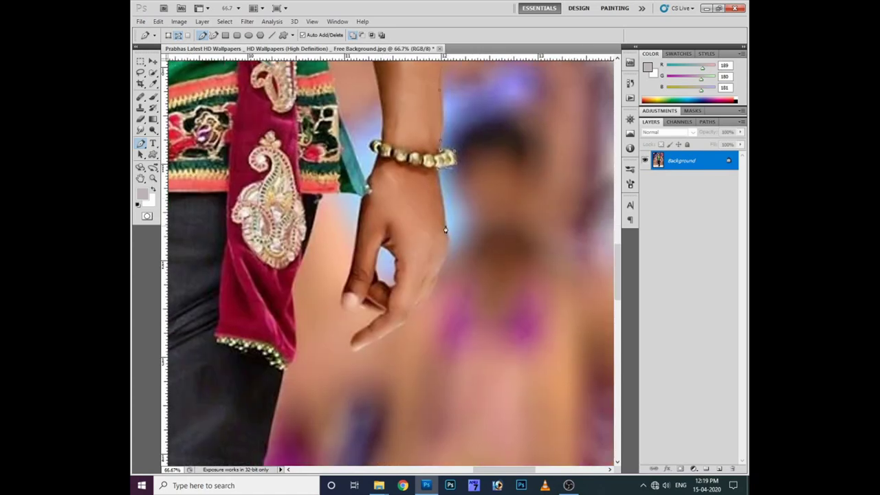
pyautogui.moveTo(442, 267)
pyautogui.mouseDown()
pyautogui.moveTo(339, 325)
pyautogui.moveTo(346, 348)
pyautogui.mouseUp()
pyautogui.moveTo(362, 313)
pyautogui.mouseDown()
pyautogui.moveTo(343, 313)
pyautogui.moveTo(357, 237)
pyautogui.mouseUp()
pyautogui.moveTo(361, 207); pyautogui.dragTo(319, 196)
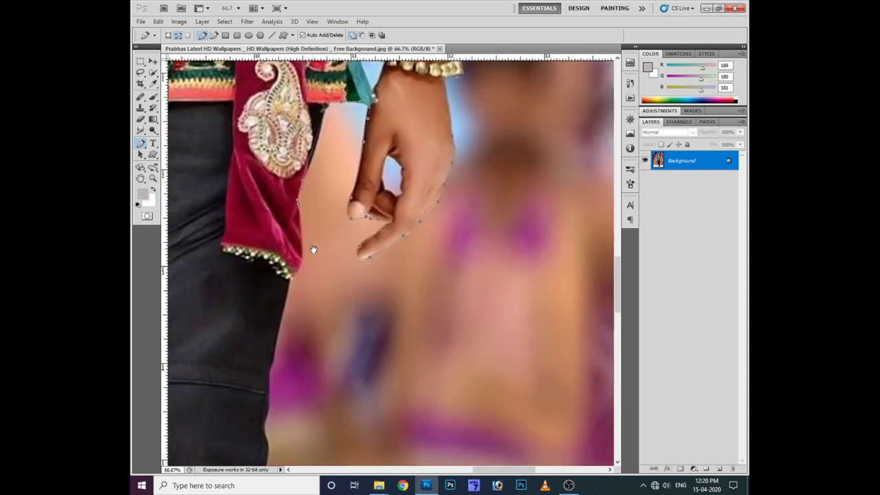
pyautogui.scroll(-3, 312, 249)
pyautogui.moveTo(301, 257); pyautogui.dragTo(292, 279)
pyautogui.scroll(-3, 290, 309)
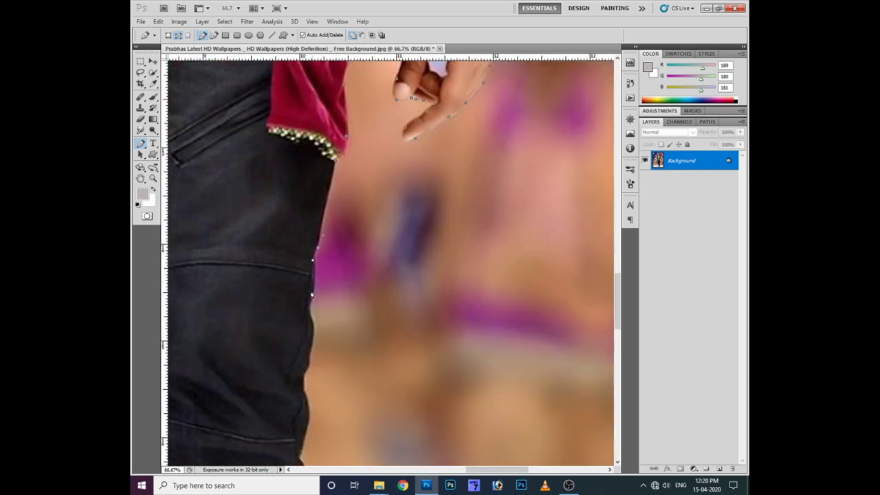
# Step: Trace the path down the jeans edge and along the shoe's sole
pyautogui.moveTo(310, 330)
pyautogui.mouseDown()
pyautogui.moveTo(350, 232)
pyautogui.moveTo(349, 280)
pyautogui.mouseUp()
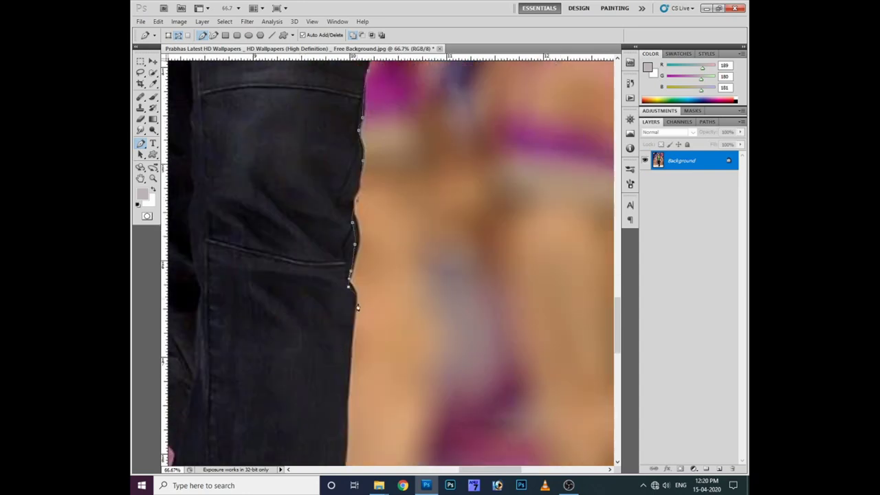
pyautogui.scroll(-3, 352, 275)
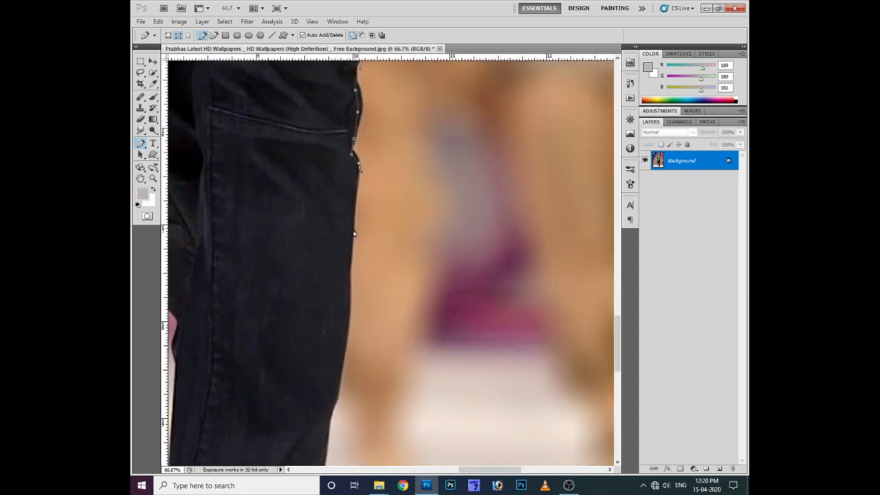
pyautogui.scroll(-3, 371, 275)
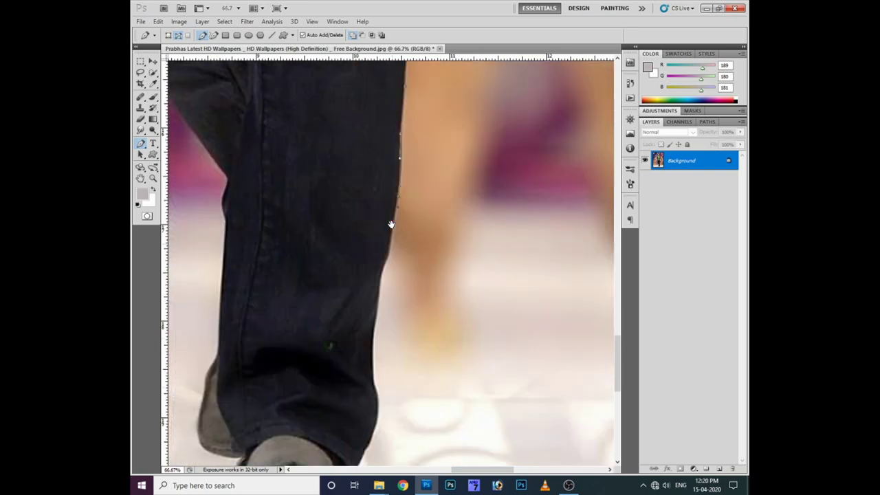
pyautogui.moveTo(385, 207); pyautogui.dragTo(382, 268)
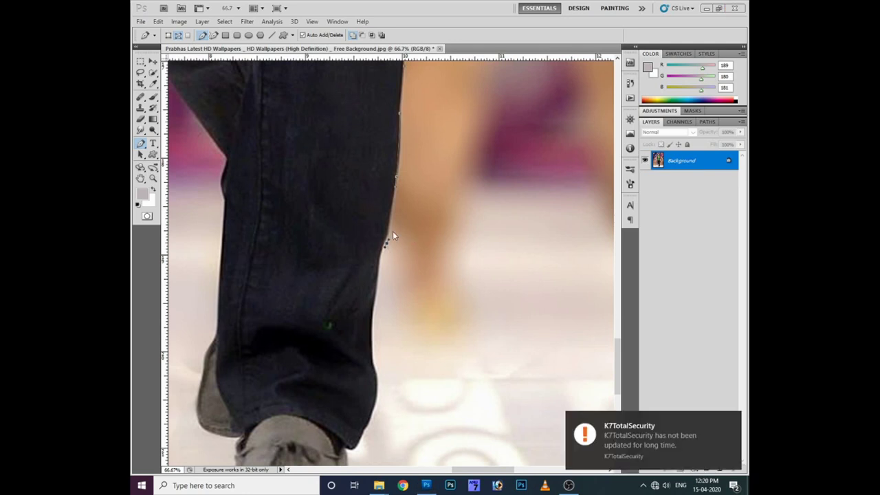
pyautogui.click(733, 424)
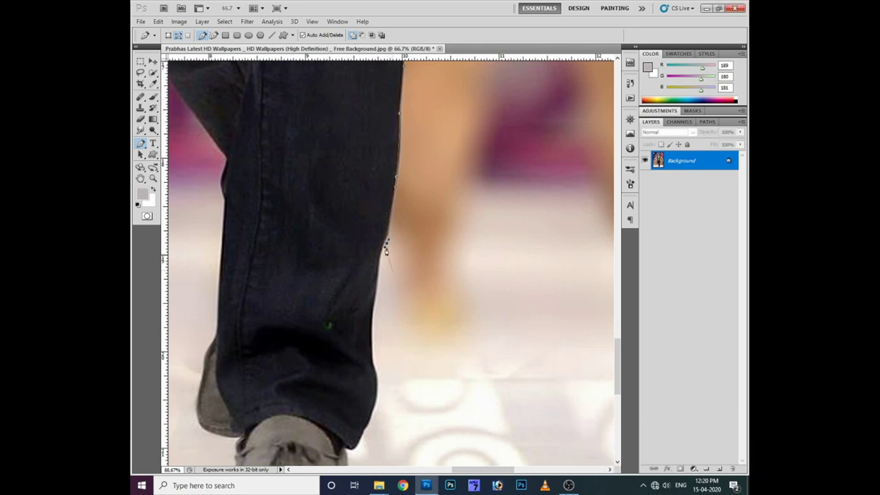
pyautogui.moveTo(383, 241); pyautogui.dragTo(375, 309)
pyautogui.moveTo(372, 351); pyautogui.dragTo(415, 240)
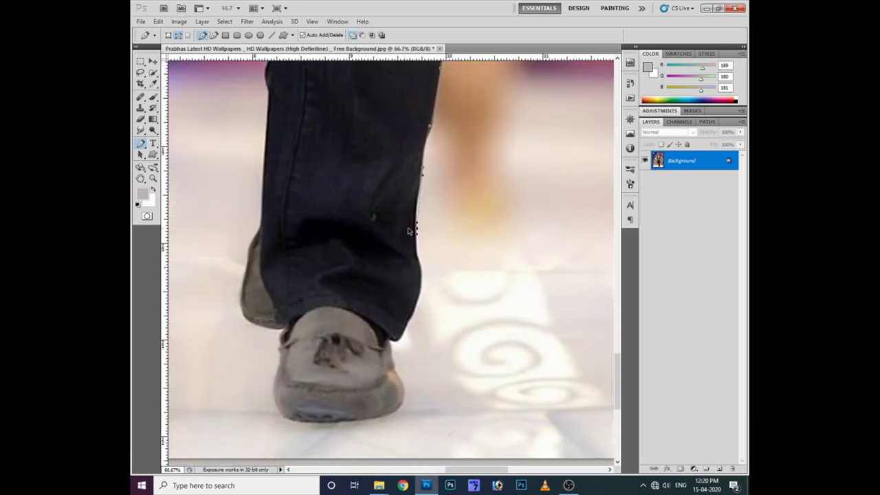
pyautogui.moveTo(417, 302); pyautogui.dragTo(391, 342)
pyautogui.moveTo(398, 293); pyautogui.dragTo(363, 278)
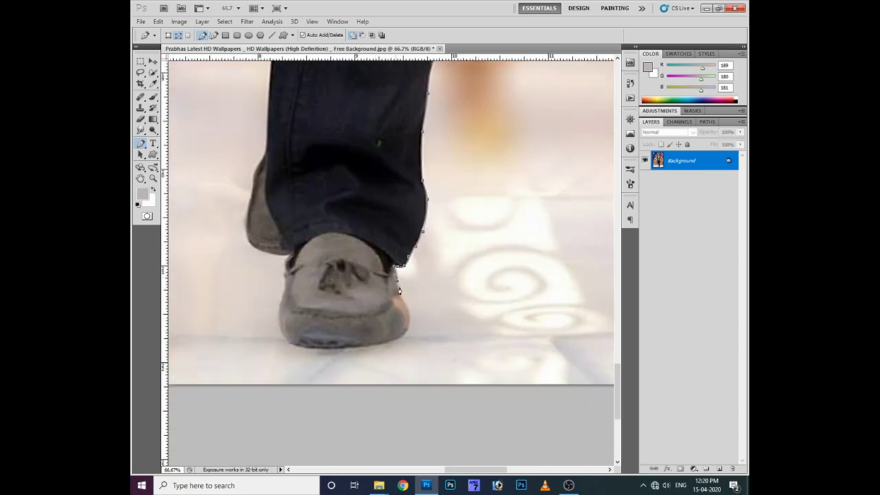
pyautogui.moveTo(406, 310)
pyautogui.mouseDown()
pyautogui.moveTo(284, 341)
pyautogui.moveTo(282, 307)
pyautogui.mouseUp()
# Step: Add anchors around the shoe's left edge, the trouser cuff and up the trouser leg
pyautogui.click(284, 275)
pyautogui.click(288, 257)
pyautogui.moveTo(249, 214); pyautogui.dragTo(256, 172)
pyautogui.click(262, 159)
pyautogui.moveTo(271, 87); pyautogui.dragTo(289, 243)
pyautogui.click(290, 141)
pyautogui.moveTo(227, 96); pyautogui.dragTo(267, 186)
pyautogui.click(246, 117)
pyautogui.click(239, 84)
# Step: Continue the path up the trouser edge toward the waist
pyautogui.moveTo(229, 73); pyautogui.dragTo(268, 170)
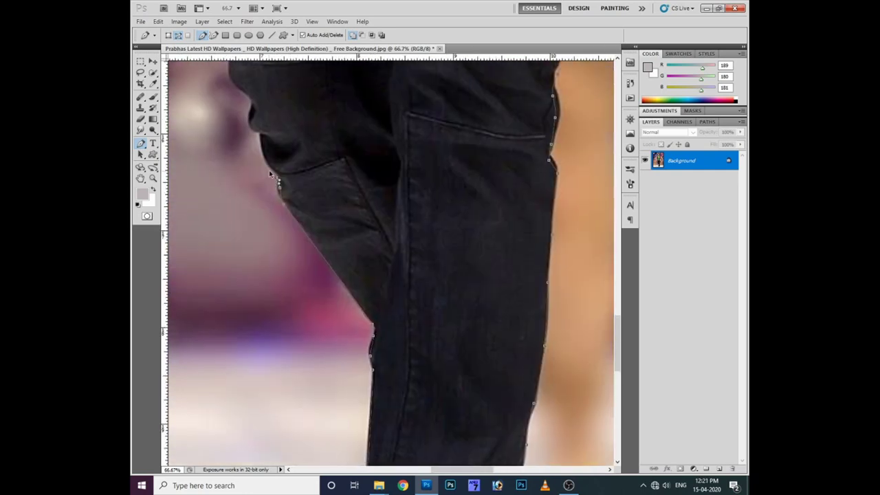
pyautogui.click(268, 165)
pyautogui.click(247, 96)
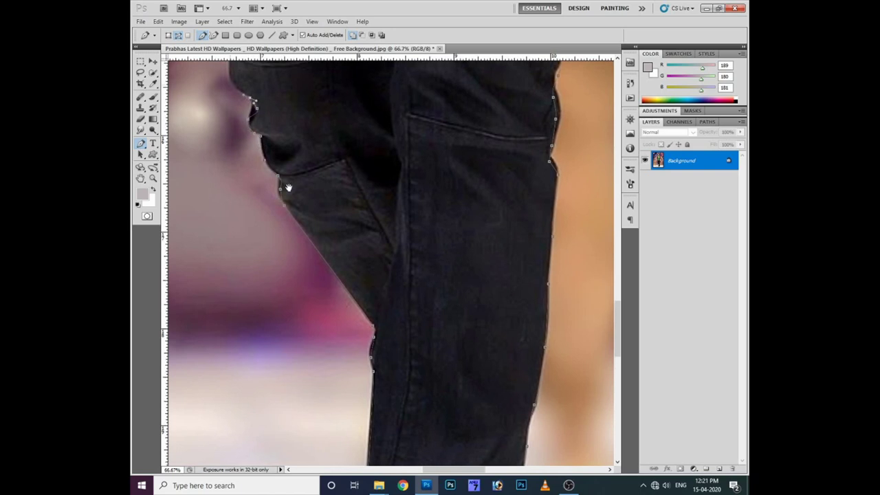
pyautogui.moveTo(215, 83); pyautogui.dragTo(274, 181)
pyautogui.click(291, 163)
pyautogui.click(285, 110)
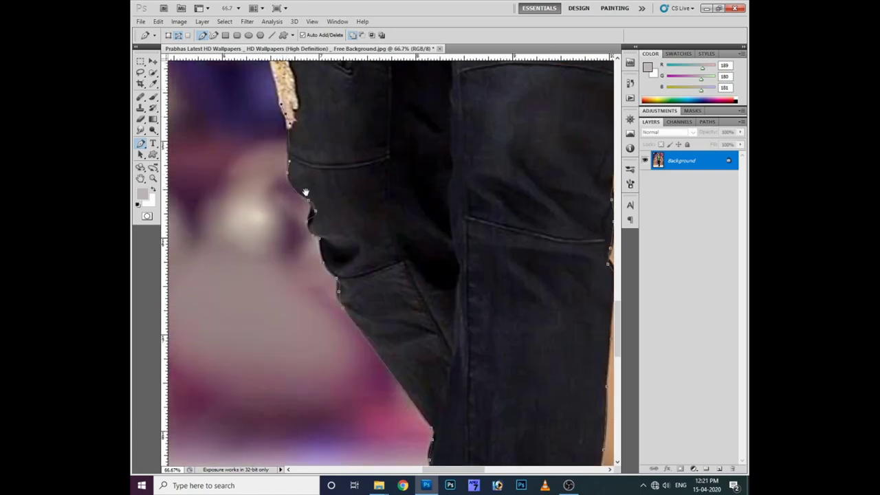
pyautogui.moveTo(273, 76); pyautogui.dragTo(302, 173)
pyautogui.moveTo(274, 72); pyautogui.dragTo(302, 170)
# Step: Trace the path past the gold trim and up the red scarf edge
pyautogui.click(320, 218)
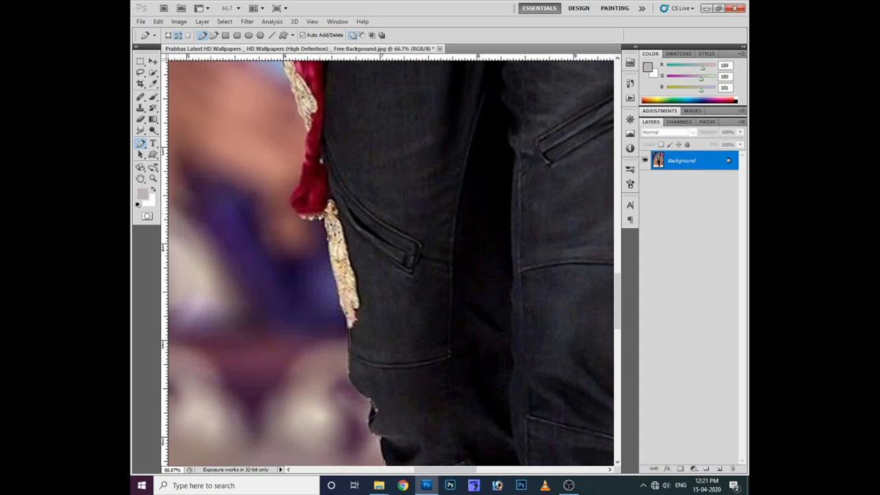
pyautogui.click(292, 196)
pyautogui.click(304, 159)
pyautogui.moveTo(309, 115); pyautogui.dragTo(328, 200)
pyautogui.click(296, 157)
pyautogui.click(292, 127)
pyautogui.moveTo(285, 93); pyautogui.dragTo(303, 188)
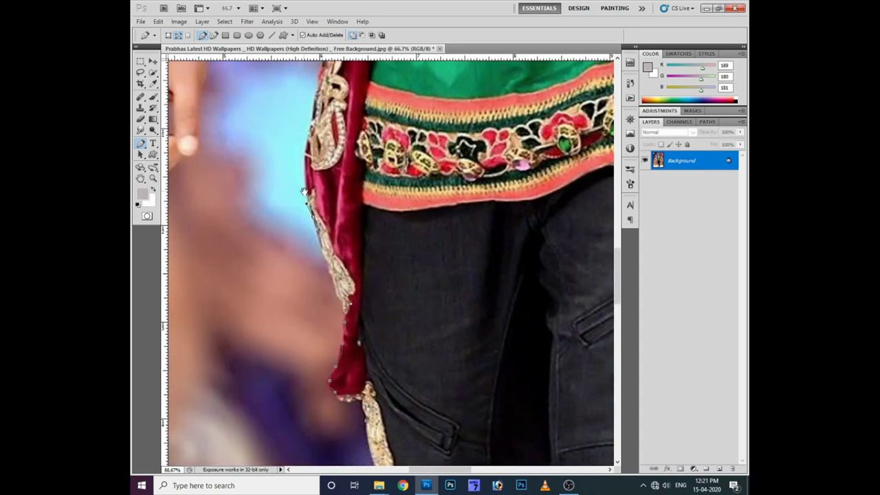
pyautogui.click(312, 108)
# Step: Follow the scarf's top edge onto the arm, then bring the hand into view
pyautogui.moveTo(319, 89); pyautogui.dragTo(316, 265)
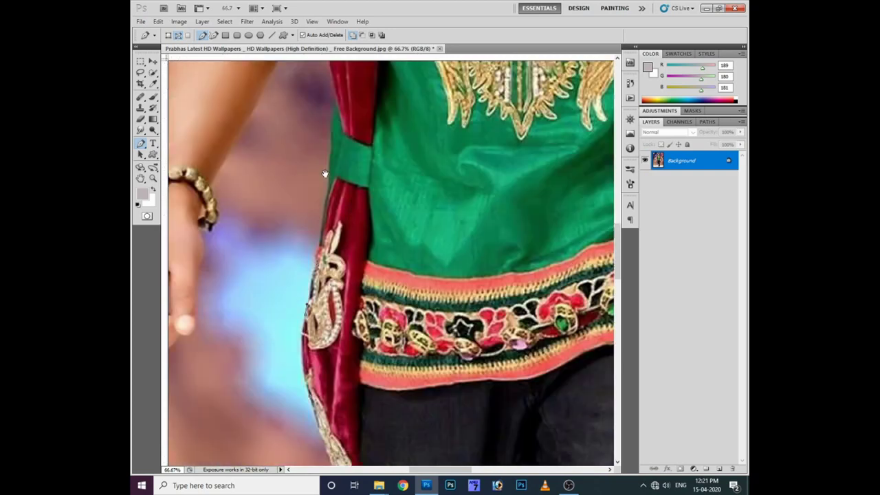
pyautogui.click(328, 176)
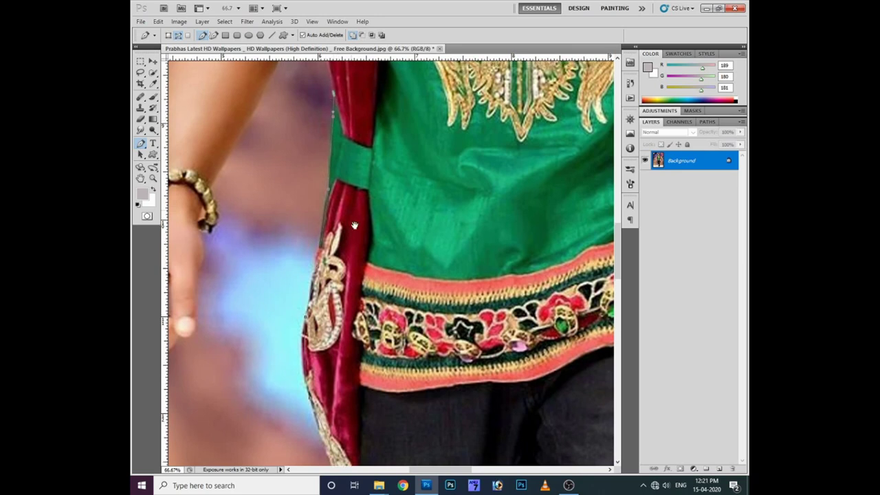
pyautogui.moveTo(334, 97); pyautogui.dragTo(365, 258)
pyautogui.click(346, 131)
pyautogui.moveTo(348, 100)
pyautogui.mouseDown()
pyautogui.moveTo(361, 186)
pyautogui.moveTo(352, 136)
pyautogui.mouseUp()
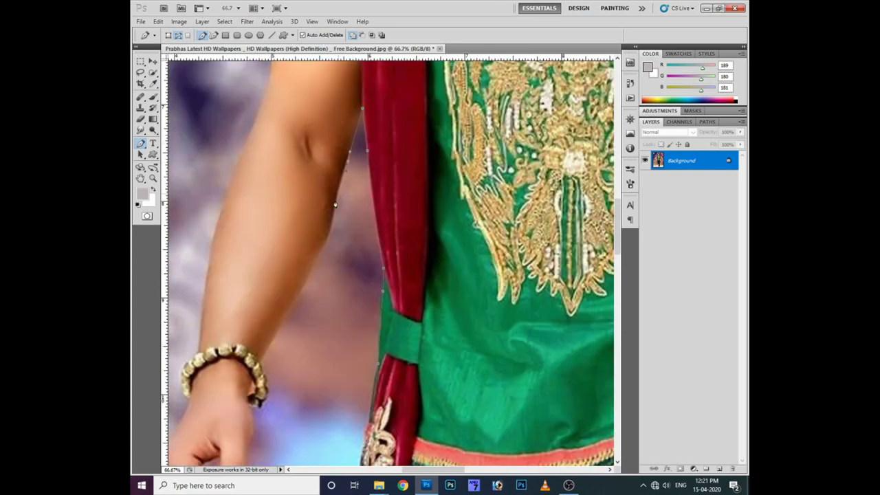
pyautogui.click(331, 225)
pyautogui.moveTo(286, 327)
pyautogui.mouseDown()
pyautogui.moveTo(306, 234)
pyautogui.moveTo(299, 204)
pyautogui.mouseUp()
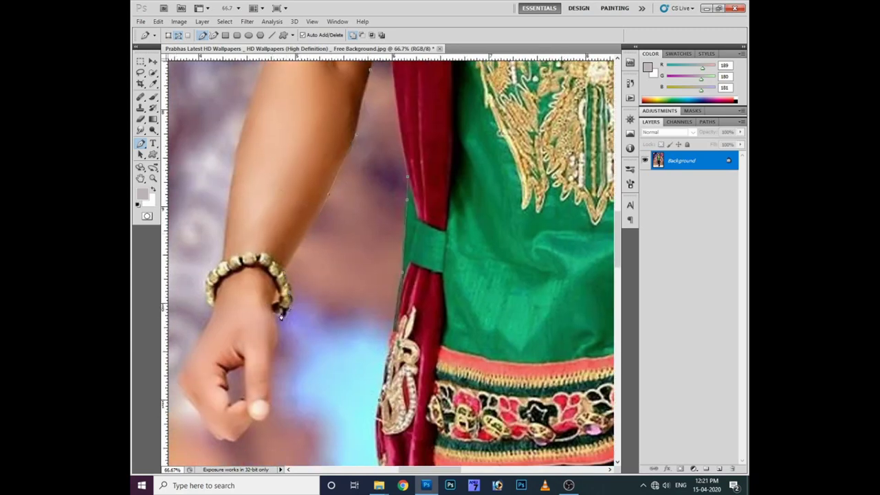
pyautogui.moveTo(272, 318); pyautogui.dragTo(286, 198)
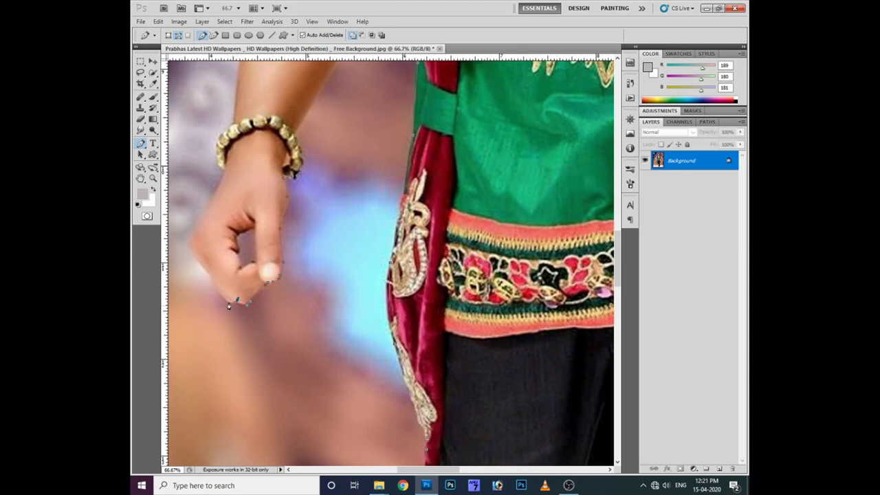
# Step: Trace up the hand's left edge past the bracelet and along the forearm
pyautogui.click(203, 269)
pyautogui.click(191, 243)
pyautogui.click(218, 174)
pyautogui.click(215, 135)
pyautogui.moveTo(234, 126); pyautogui.dragTo(297, 282)
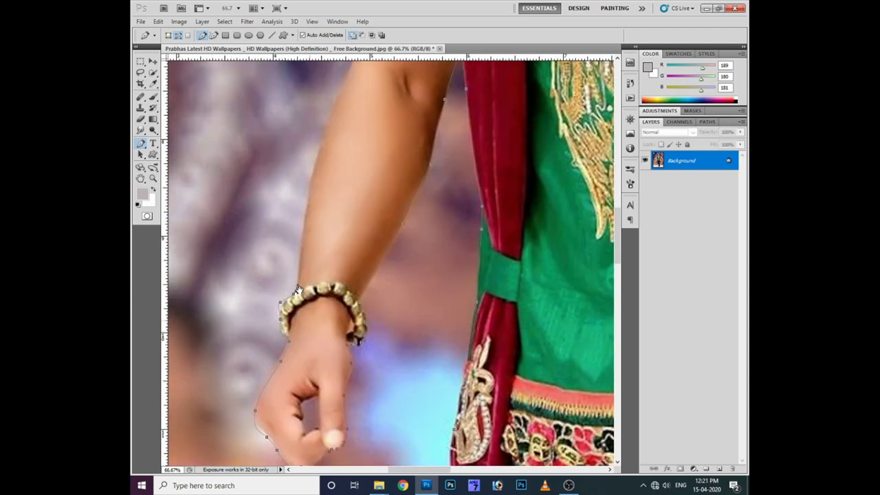
pyautogui.moveTo(324, 156); pyautogui.dragTo(327, 147)
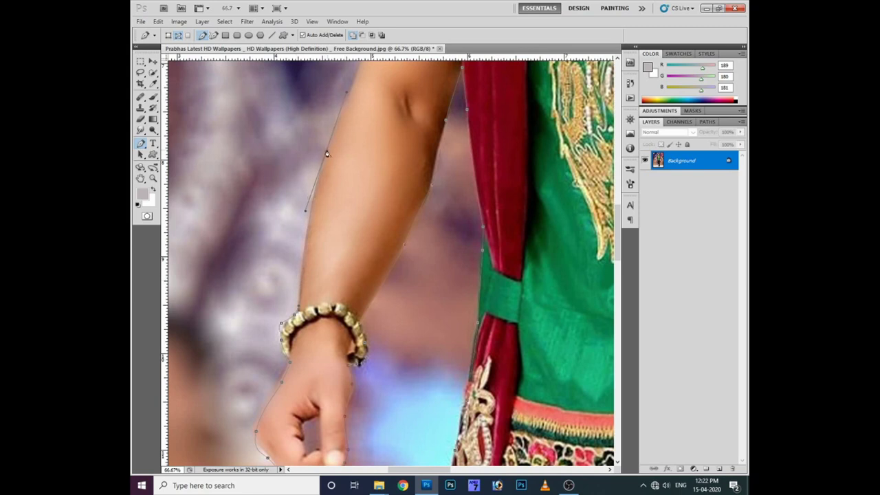
pyautogui.moveTo(340, 142)
pyautogui.mouseDown()
pyautogui.moveTo(322, 255)
pyautogui.moveTo(332, 232)
pyautogui.mouseUp()
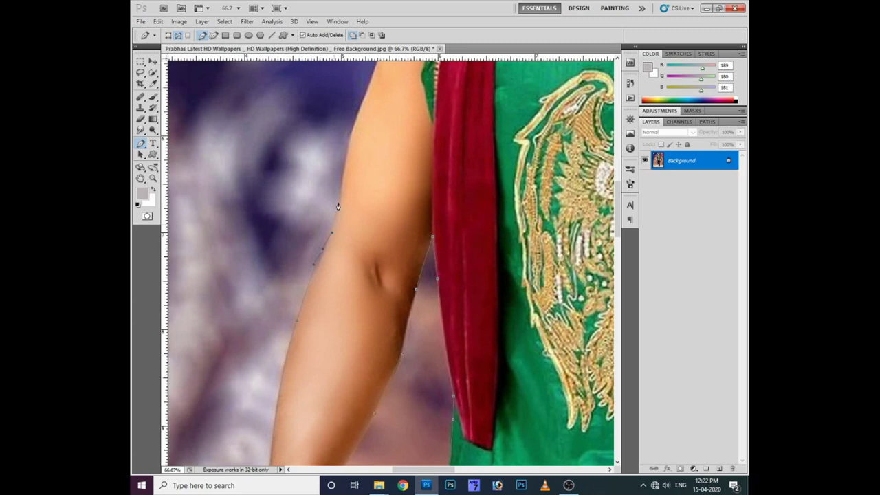
pyautogui.moveTo(348, 136); pyautogui.dragTo(351, 235)
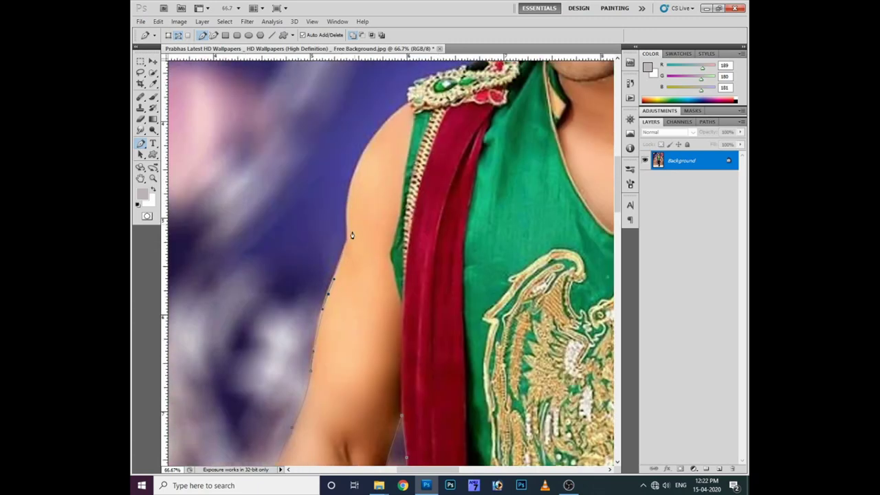
# Step: Curve the path up the arm and over the shoulder cloth
pyautogui.click(348, 235)
pyautogui.click(352, 165)
pyautogui.moveTo(369, 142)
pyautogui.mouseDown()
pyautogui.moveTo(396, 108)
pyautogui.moveTo(370, 184)
pyautogui.moveTo(442, 153)
pyautogui.mouseUp()
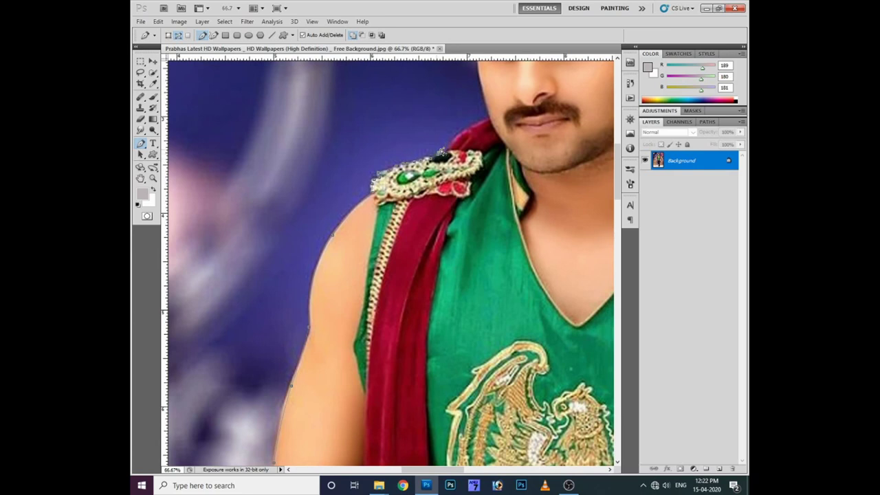
pyautogui.moveTo(442, 153)
pyautogui.mouseDown()
pyautogui.moveTo(488, 124)
pyautogui.moveTo(296, 256)
pyautogui.moveTo(295, 220)
pyautogui.mouseUp()
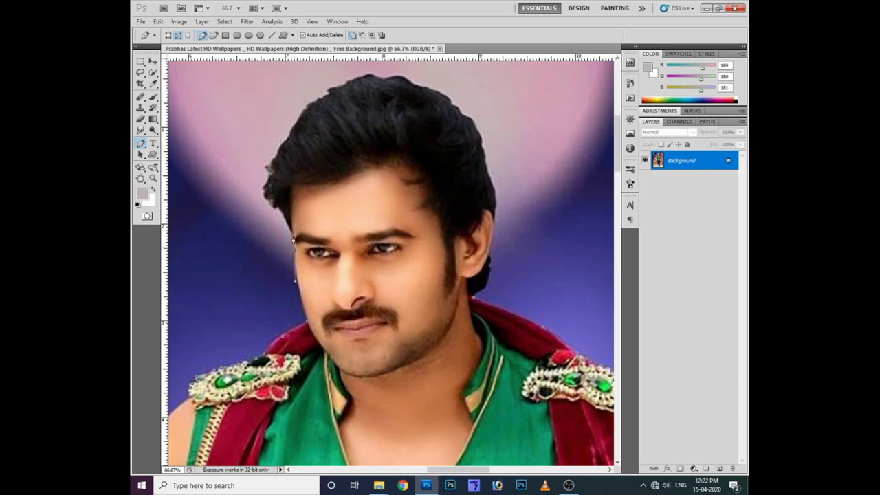
# Step: Trace the path along the hair's left edge and across its top
pyautogui.click(276, 206)
pyautogui.click(267, 186)
pyautogui.click(305, 118)
pyautogui.click(327, 92)
pyautogui.click(370, 76)
pyautogui.click(409, 82)
pyautogui.click(419, 88)
# Step: Follow the right side of the hair down to the jaw and neck
pyautogui.click(449, 98)
pyautogui.click(455, 108)
pyautogui.click(476, 129)
pyautogui.click(482, 141)
pyautogui.click(488, 175)
pyautogui.click(494, 209)
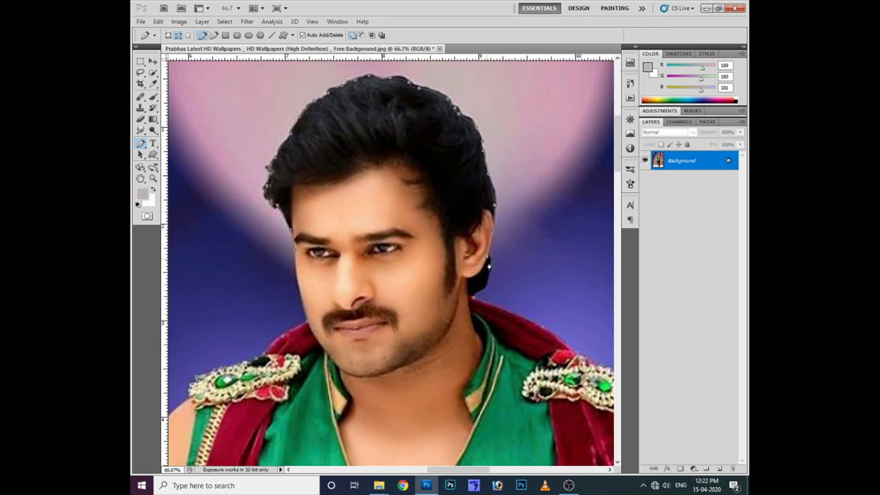
pyautogui.click(474, 296)
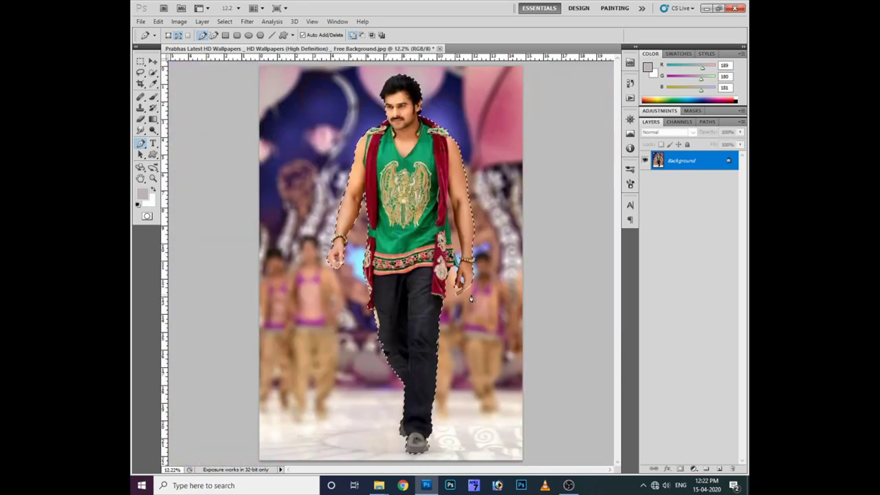
# Step: Feather the man's selection by 1 px
pyautogui.hotkey('shift', 'F6')
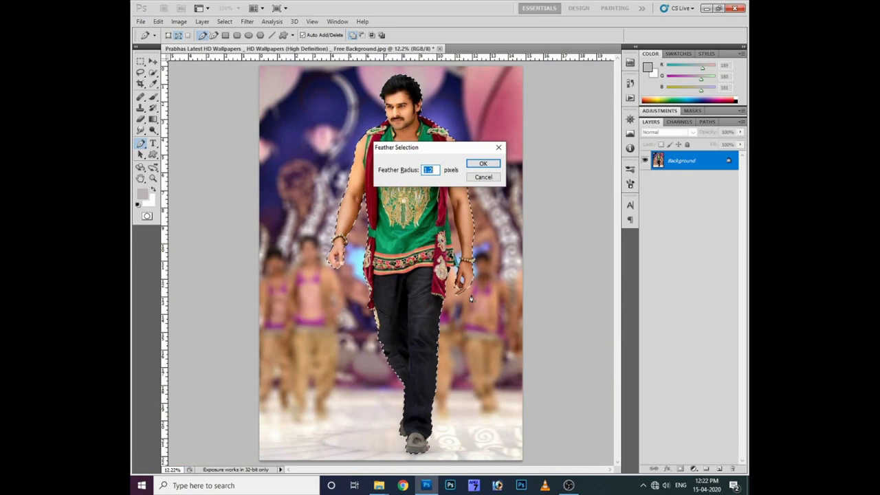
pyautogui.write('1')
pyautogui.press('Return')
# Step: Duplicate the man onto layers, fill Layer 1 copy white, and put Layer 1 above it
pyautogui.hotkey('ctrl', 'j')
pyautogui.hotkey('ctrl', 'j')
pyautogui.press('v')
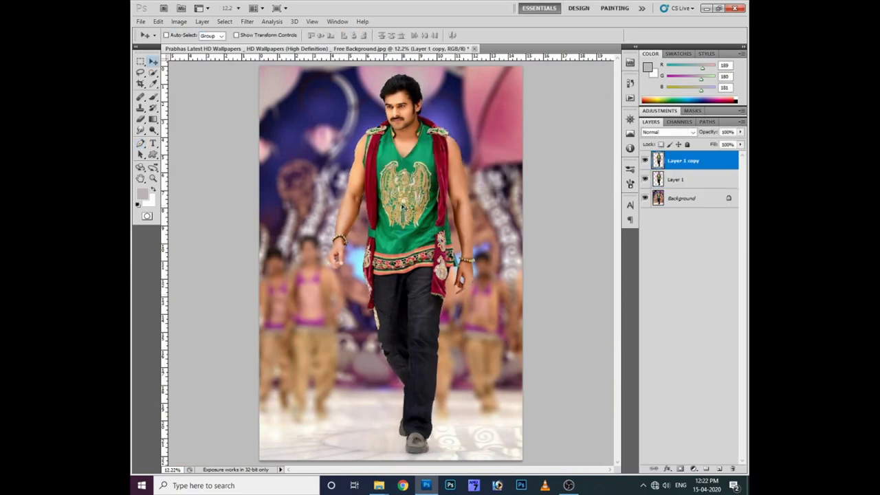
pyautogui.hotkey('ctrl', 'BackSpace')
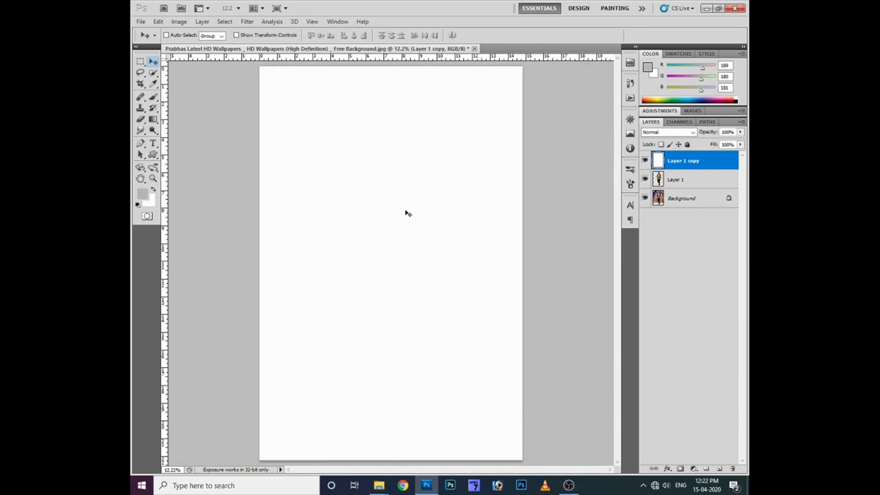
pyautogui.hotkey('ctrl', '[')
pyautogui.rightClick(399, 194)
pyautogui.click(474, 199)
pyautogui.press('z')
pyautogui.moveTo(458, 223)
pyautogui.mouseDown()
pyautogui.moveTo(550, 262)
pyautogui.moveTo(446, 316)
pyautogui.mouseUp()
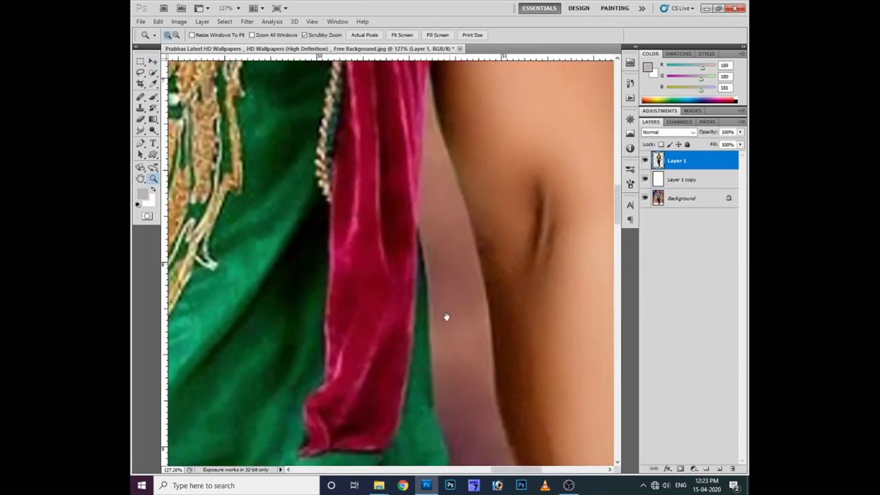
# Step: Start a Pen path along the arm's edge around the gap by the sash
pyautogui.press('p')
pyautogui.click(434, 262)
pyautogui.scroll(-2, 438, 265)
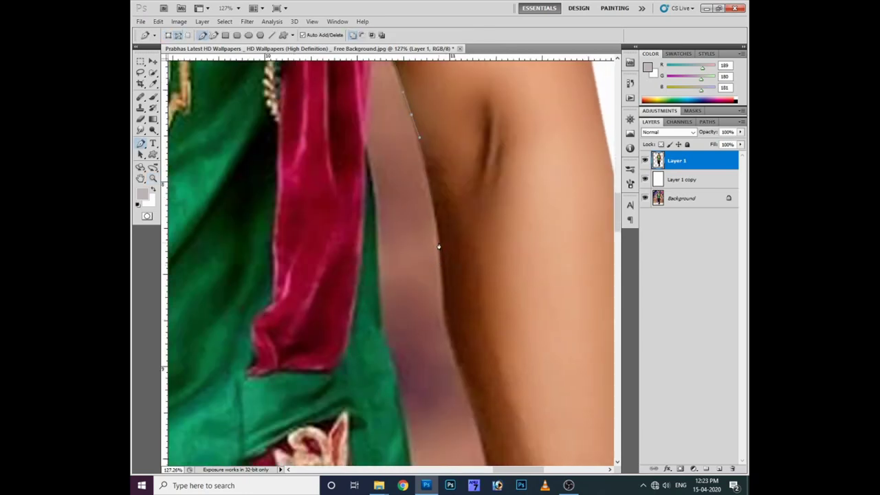
pyautogui.moveTo(441, 342); pyautogui.dragTo(421, 239)
pyautogui.click(454, 311)
pyautogui.moveTo(465, 369); pyautogui.dragTo(438, 253)
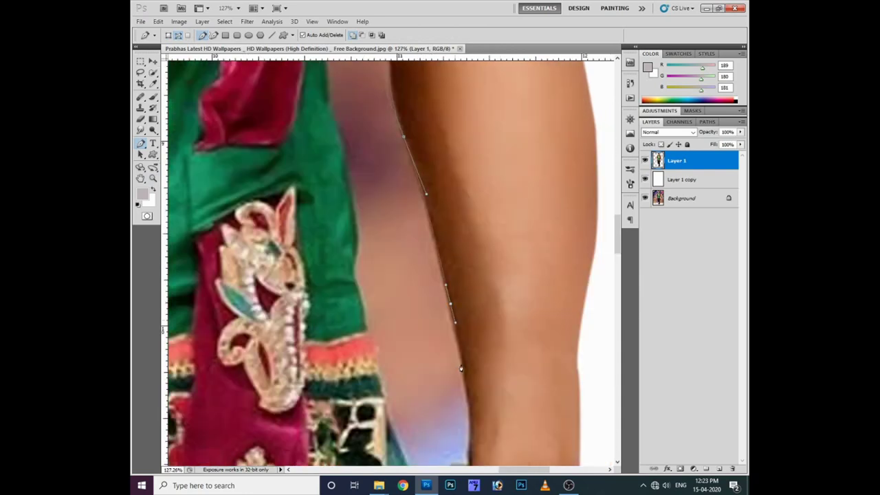
pyautogui.moveTo(441, 321); pyautogui.dragTo(414, 200)
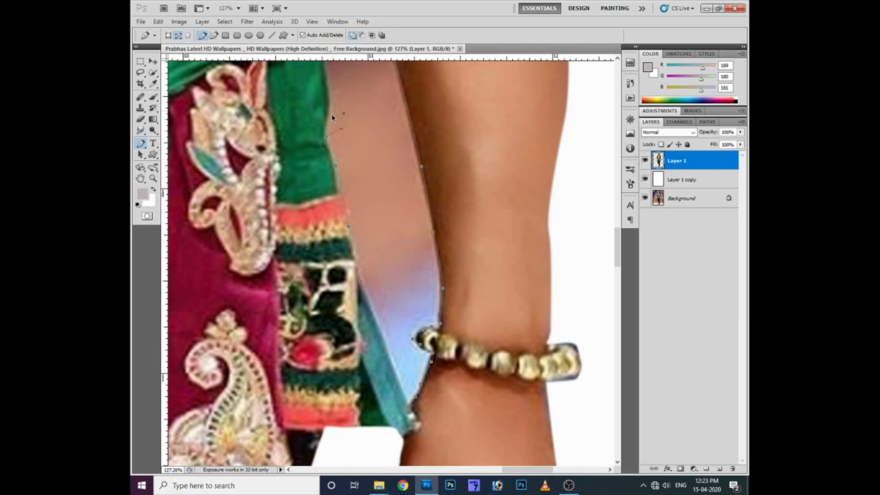
# Step: Close the path, make it a selection, and delete the gap between sash and arm
pyautogui.scroll(3, 330, 210)
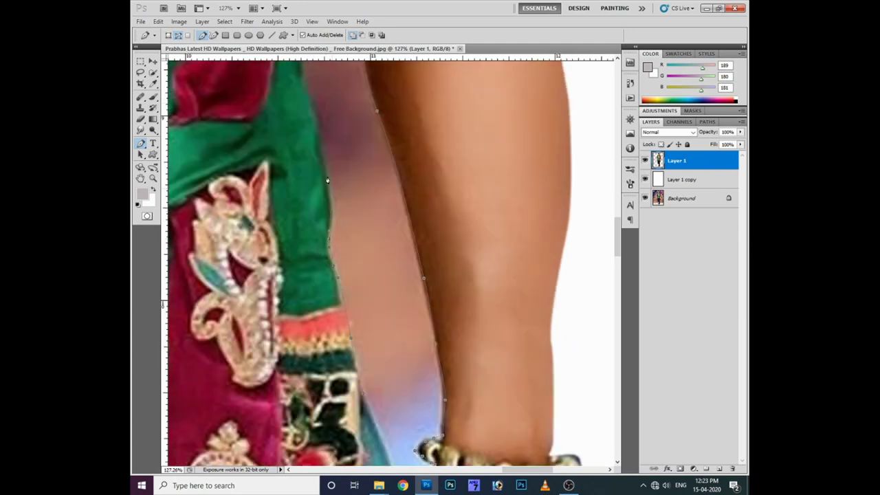
pyautogui.moveTo(309, 102)
pyautogui.mouseDown()
pyautogui.moveTo(328, 229)
pyautogui.moveTo(315, 168)
pyautogui.moveTo(329, 215)
pyautogui.mouseUp()
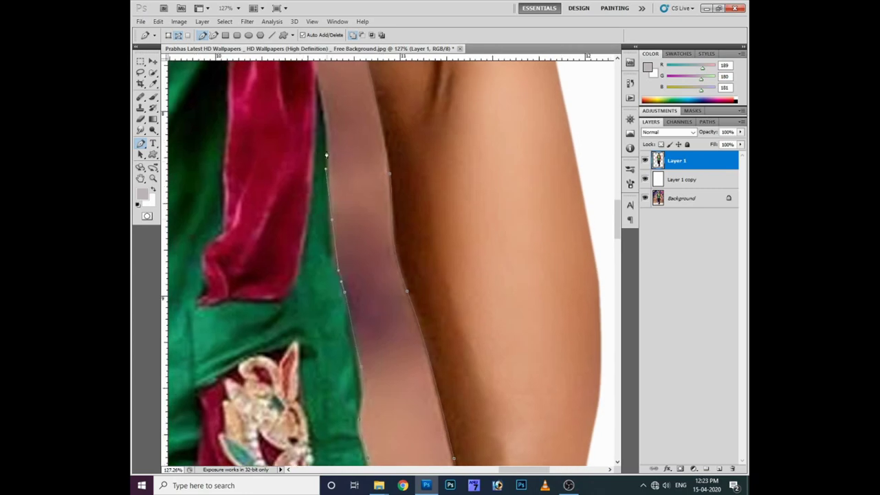
pyautogui.moveTo(314, 142); pyautogui.dragTo(329, 171)
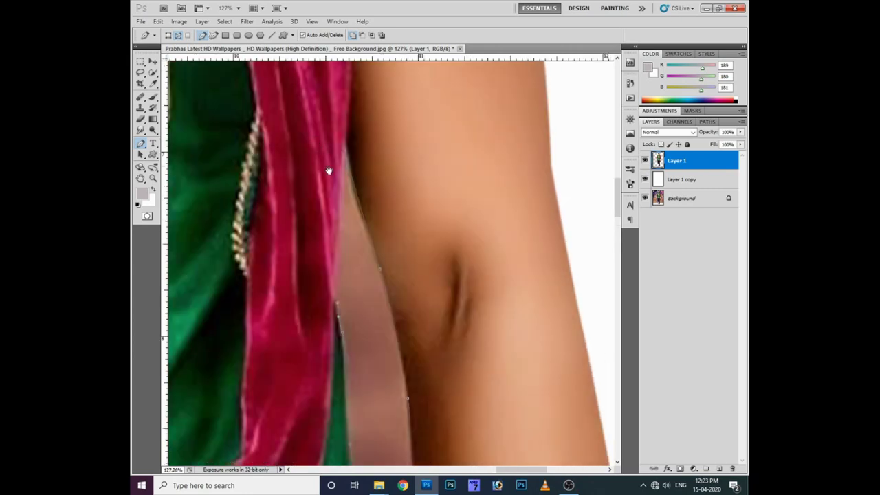
pyautogui.click(342, 165)
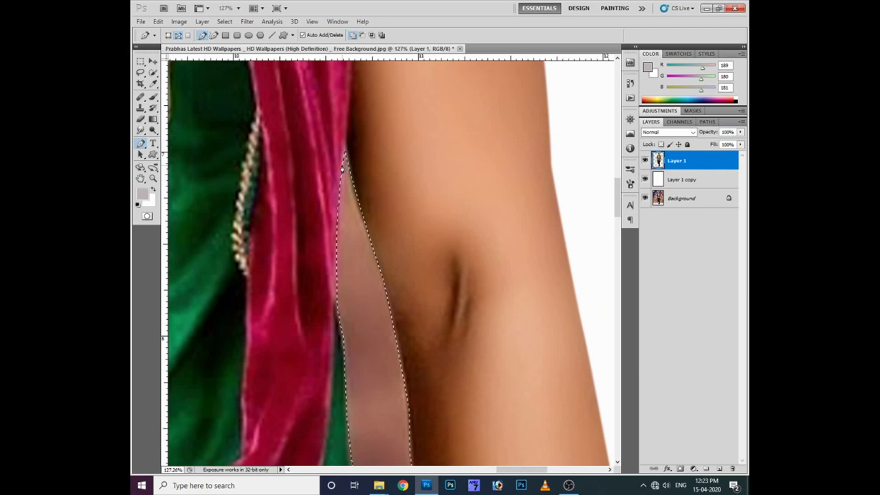
pyautogui.rightClick(341, 165)
pyautogui.press('Return')
pyautogui.press('Delete')
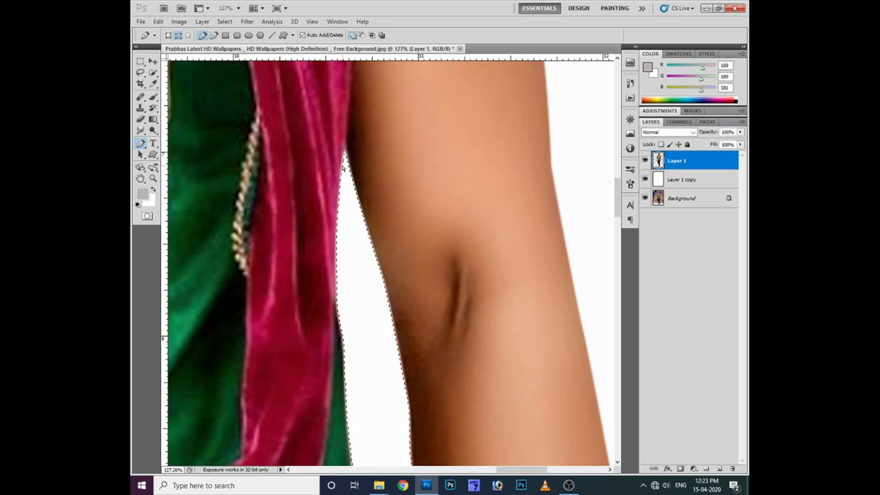
# Step: Delete the blue patch between thumb and finger, then deselect
pyautogui.moveTo(371, 307); pyautogui.dragTo(275, 143)
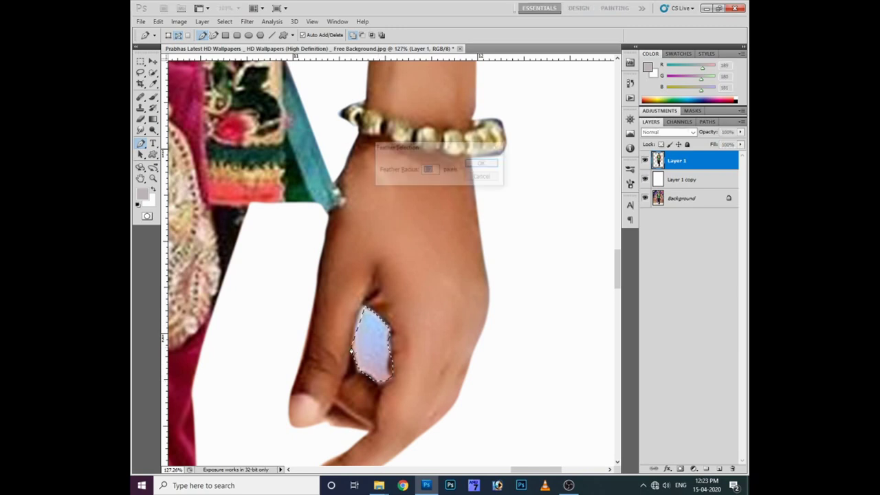
pyautogui.press('Delete')
pyautogui.hotkey('ctrl', 'd')
# Step: Select and delete the leftover patch inside the fist, then fit the image on screen
pyautogui.scroll(-3, 361, 250)
pyautogui.moveTo(362, 250); pyautogui.dragTo(420, 238)
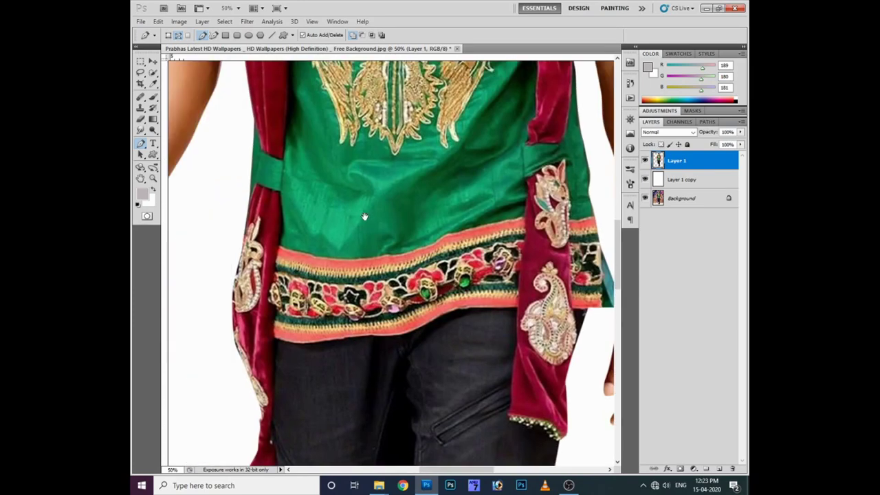
pyautogui.scroll(1, 232, 271)
pyautogui.moveTo(232, 270); pyautogui.dragTo(262, 239)
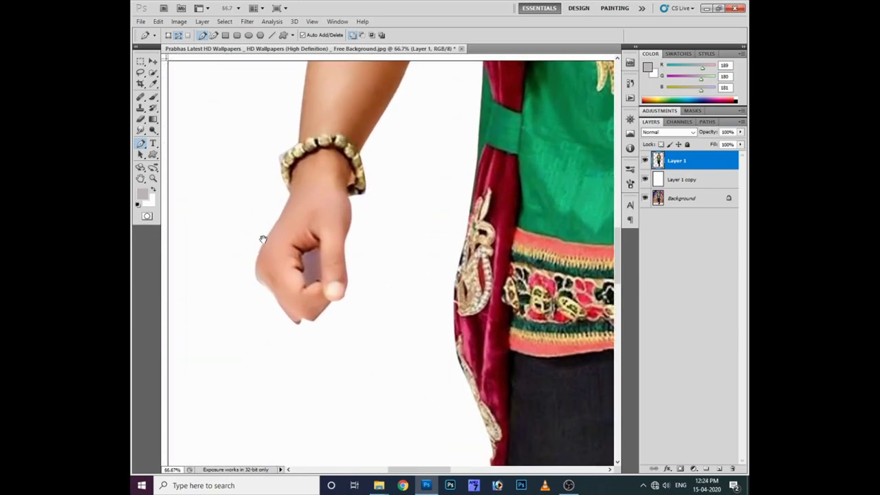
pyautogui.scroll(1, 262, 238)
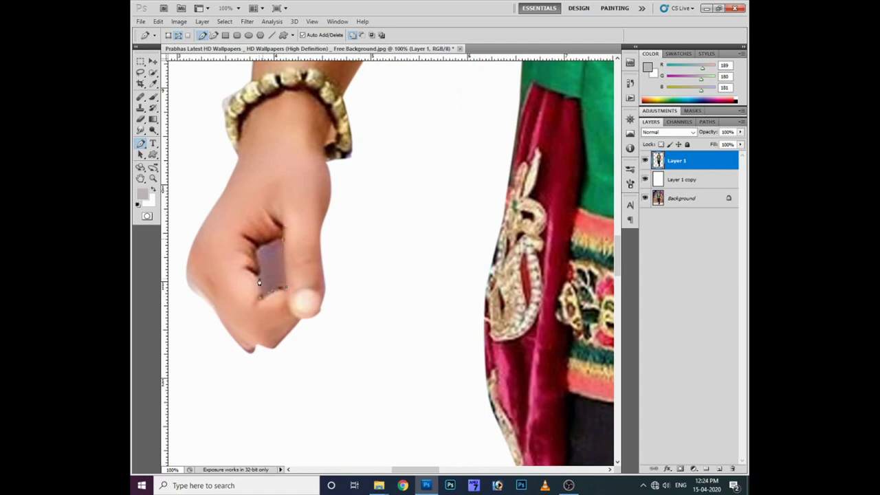
pyautogui.click(278, 242)
pyautogui.rightClick(278, 242)
pyautogui.press('Return')
pyautogui.press('Delete')
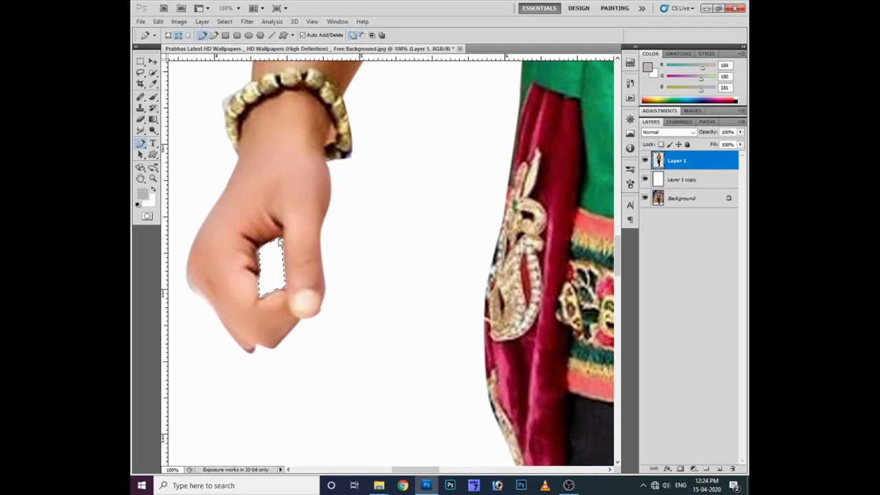
pyautogui.hotkey('ctrl', '0')
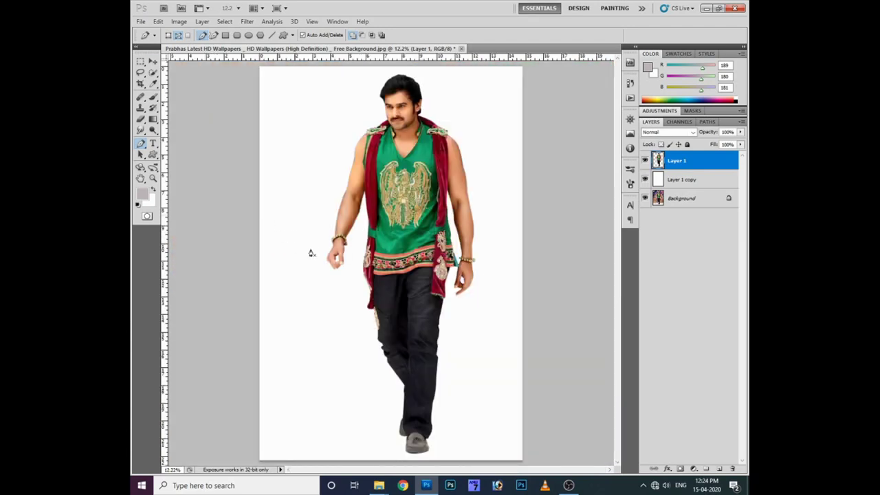
# Step: With the Move tool, shift the cut-out man slightly left and up
pyautogui.press('v')
pyautogui.rightClick(419, 210)
pyautogui.click(427, 219)
pyautogui.moveTo(424, 240); pyautogui.dragTo(410, 236)
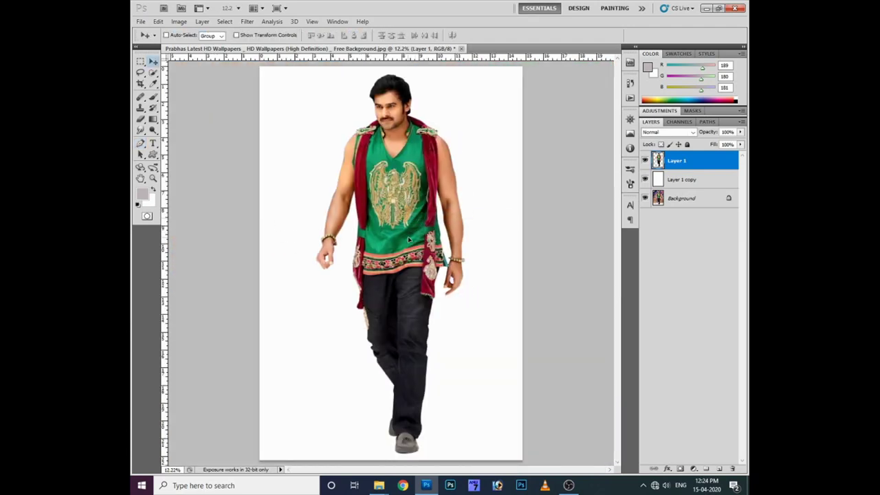
# Step: Create a new blank document from the U.S. Paper preset and zoom it out to fit
pyautogui.hotkey('ctrl', 'n')
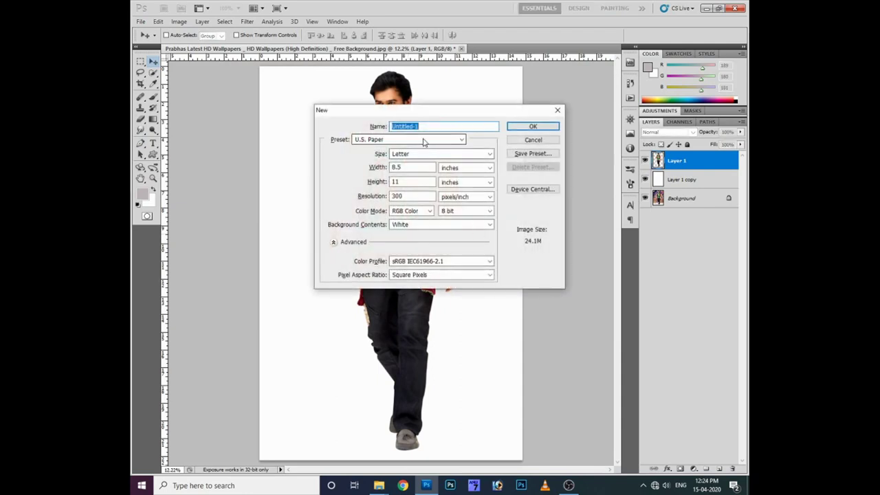
pyautogui.click(423, 140)
pyautogui.click(422, 141)
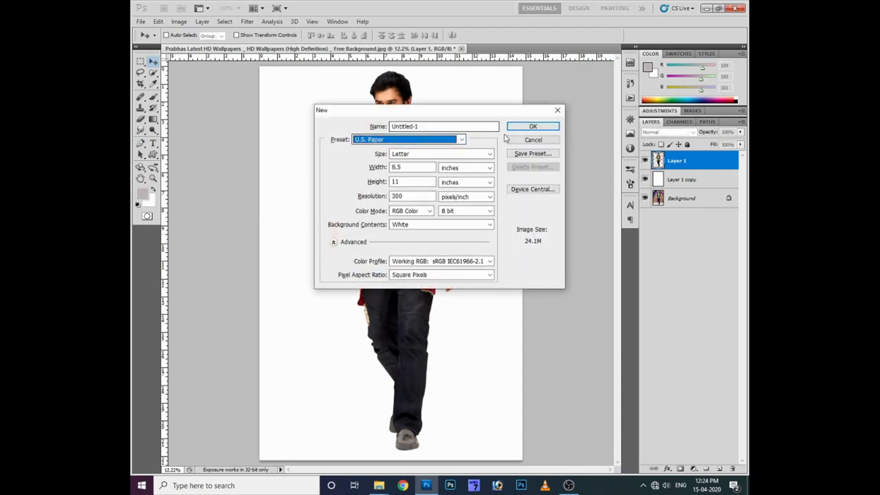
pyautogui.click(533, 126)
pyautogui.hotkey('ctrl', '-')
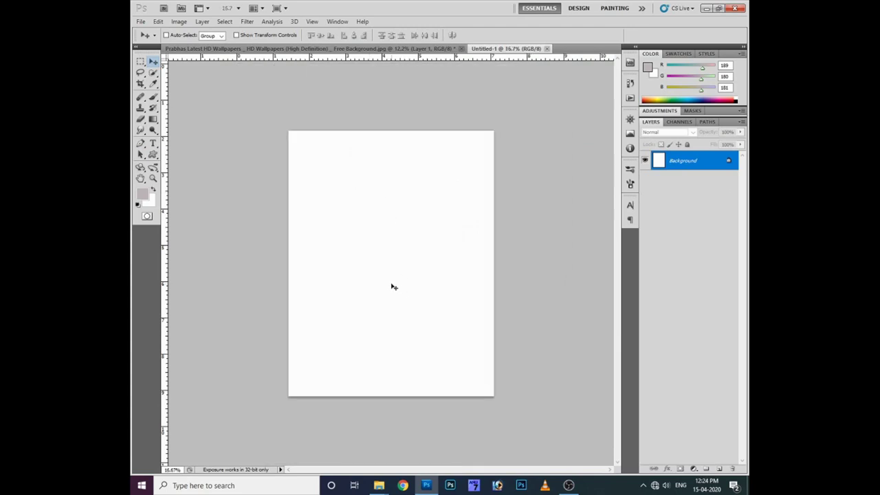
# Step: Drag the man into the portrait document, then undo that placement
pyautogui.moveTo(382, 50); pyautogui.dragTo(457, 123)
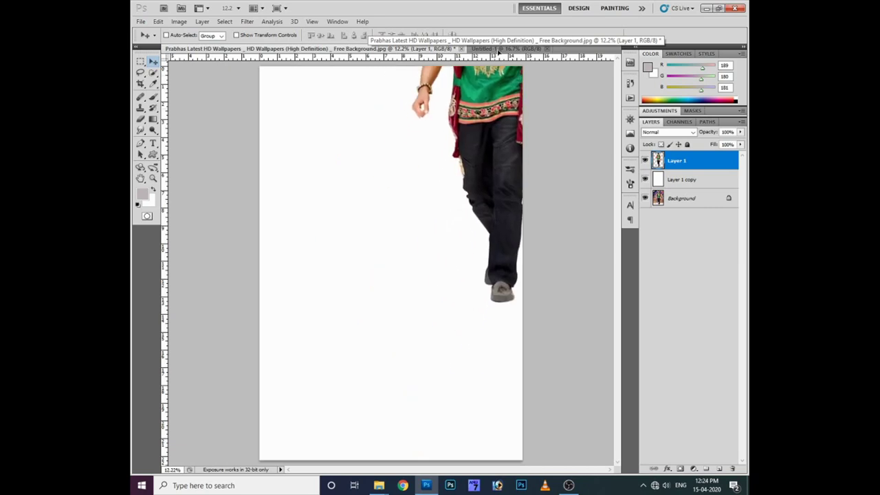
pyautogui.moveTo(457, 122); pyautogui.dragTo(372, 229)
pyautogui.hotkey('ctrl', 't')
pyautogui.hotkey('ctrl', '-')
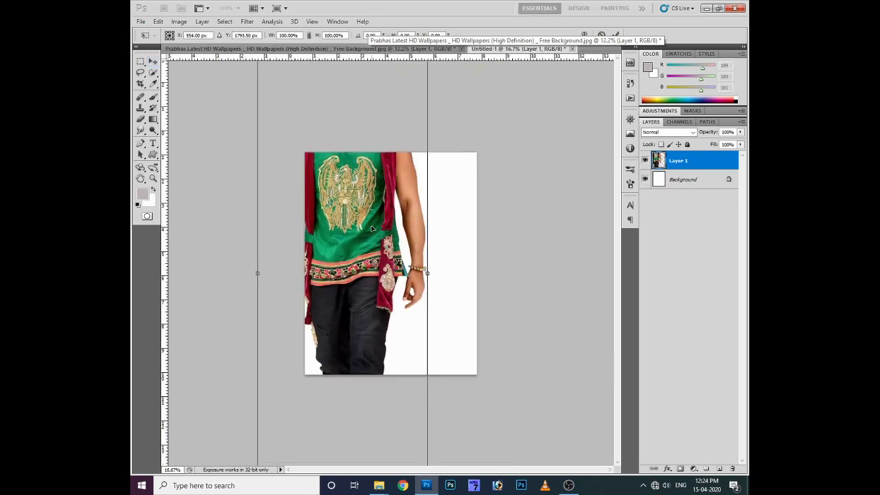
pyautogui.press('Escape')
pyautogui.hotkey('ctrl', 'z')
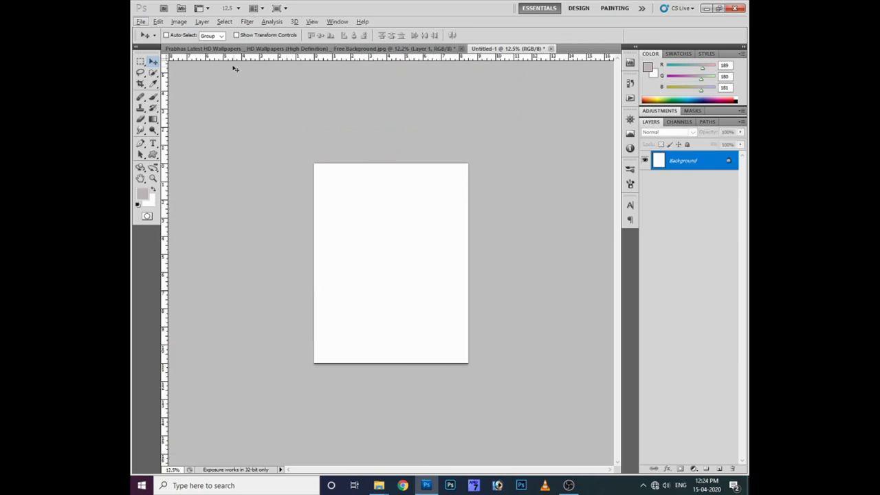
# Step: Rotate the blank canvas from portrait to landscape and drag the man onto it
pyautogui.click(179, 22)
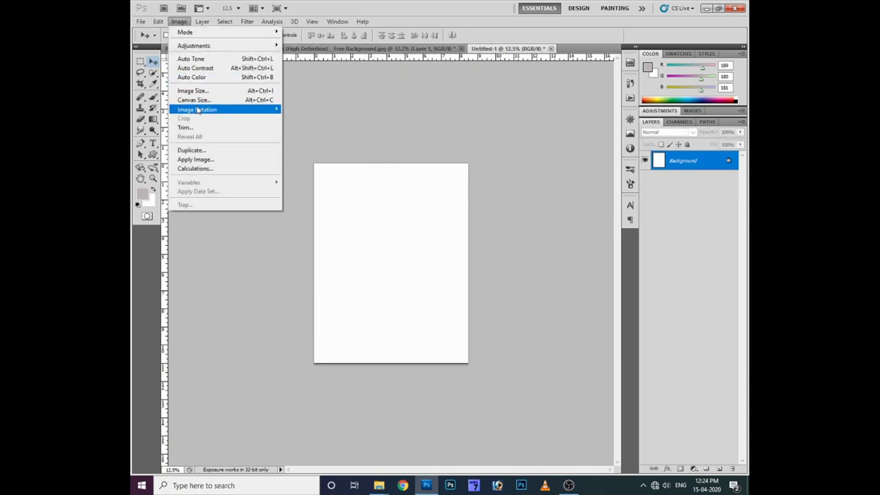
pyautogui.moveTo(197, 110)
pyautogui.click(302, 118)
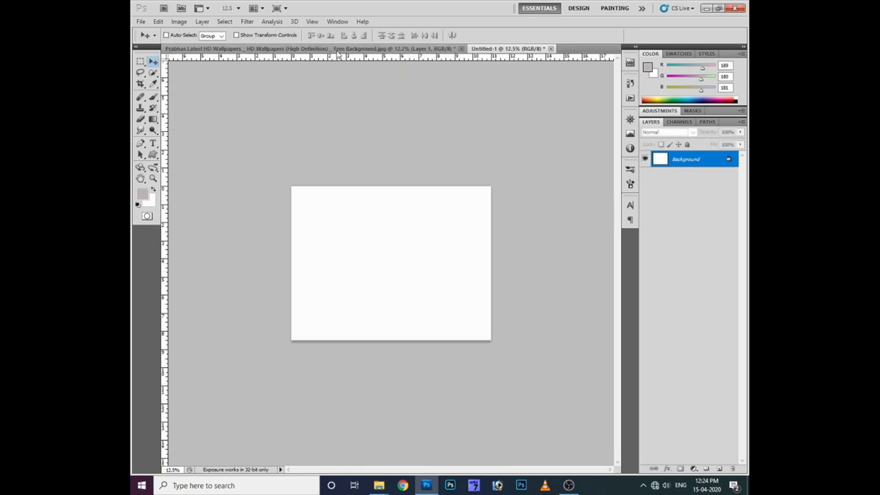
pyautogui.click(338, 49)
pyautogui.moveTo(372, 139)
pyautogui.mouseDown()
pyautogui.moveTo(494, 52)
pyautogui.moveTo(313, 190)
pyautogui.mouseUp()
# Step: Scale the man down to a small full-body figure and nudge him slightly right
pyautogui.hotkey('ctrl', 't')
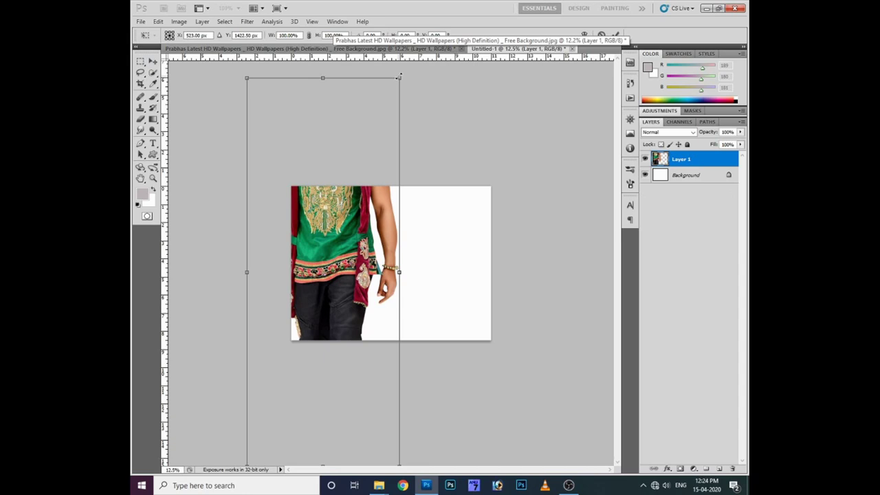
pyautogui.moveTo(399, 77); pyautogui.dragTo(420, 235)
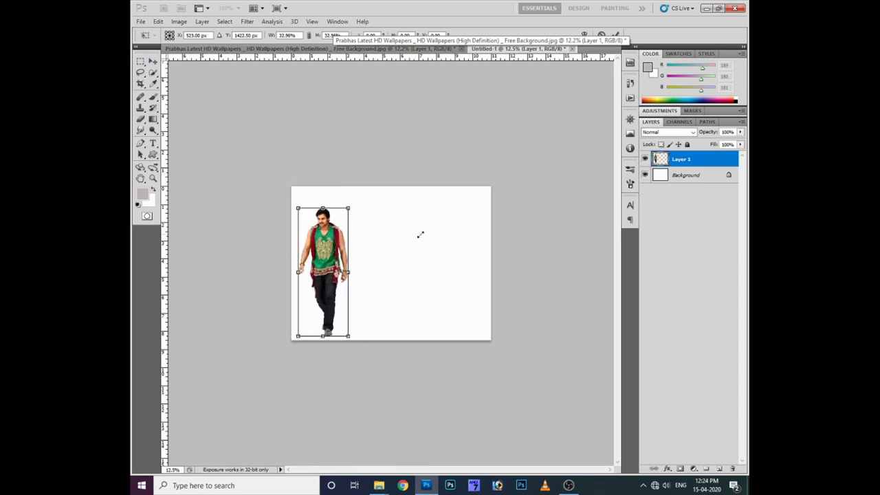
pyautogui.press('Return')
pyautogui.moveTo(342, 255); pyautogui.dragTo(357, 255)
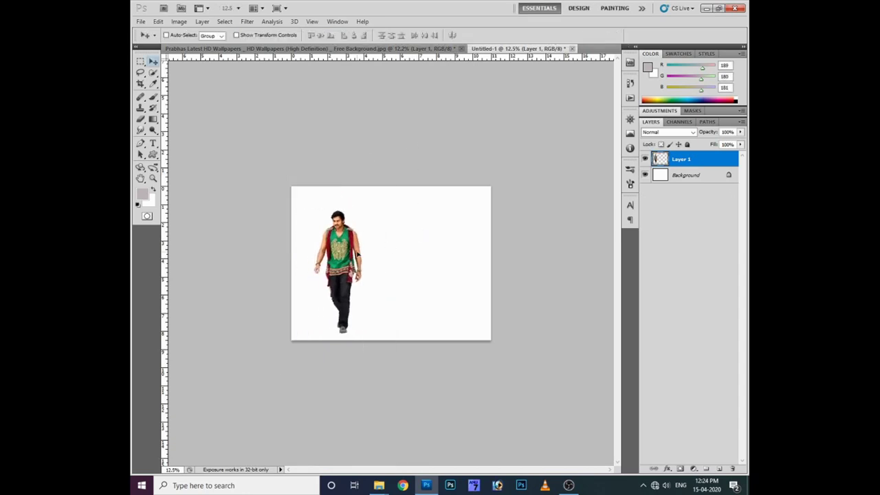
pyautogui.hotkey('ctrl', '+')
# Step: Zoom in on the man's legs and switch to the Rectangular Marquee tool
pyautogui.hotkey('ctrl', '+')
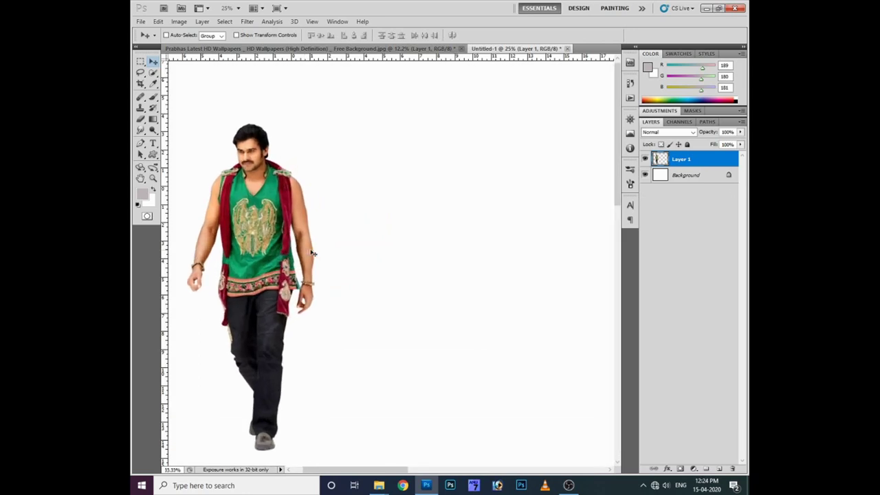
pyautogui.hotkey('ctrl', '+')
pyautogui.scroll(-5, 288, 301)
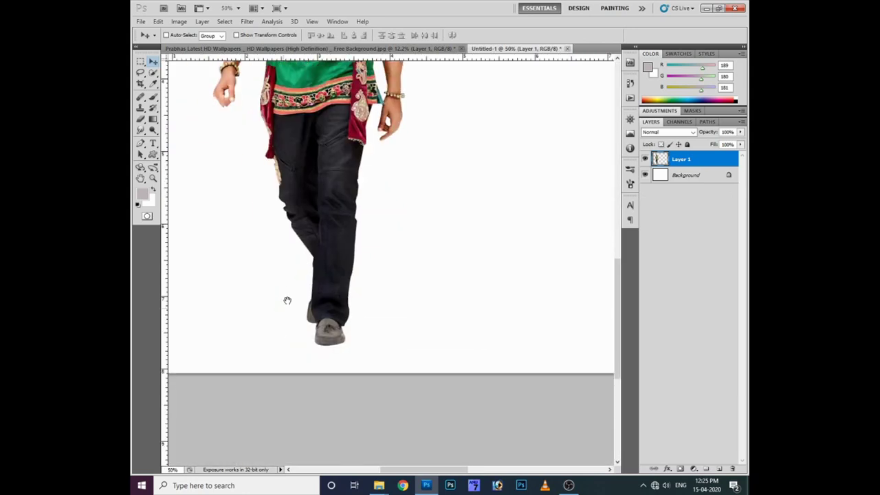
pyautogui.hotkey('ctrl', '+')
pyautogui.press('m')
pyautogui.hotkey('ctrl', '+')
pyautogui.keyDown('ctrl'); pyautogui.rightClick(304, 254); pyautogui.keyUp('ctrl')
pyautogui.press('Escape')
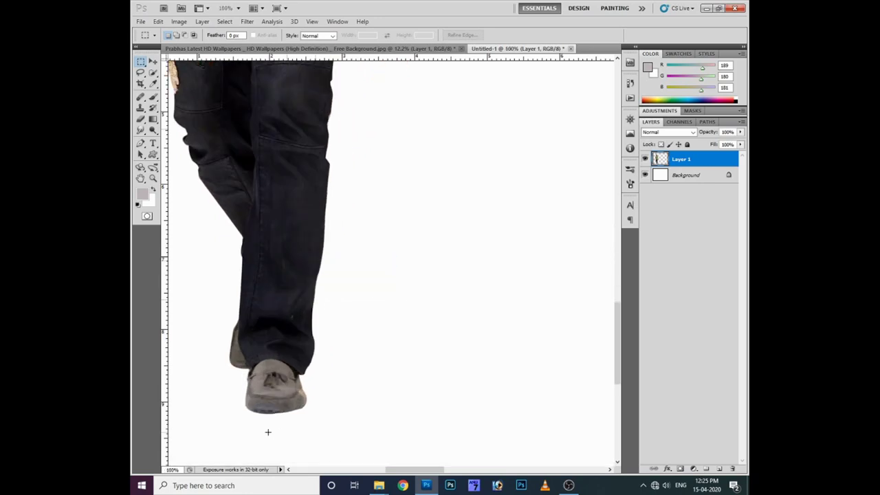
# Step: Select a narrow trouser strip, add a guide at its top, and copy it to a new layer
pyautogui.moveTo(284, 343); pyautogui.dragTo(292, 70)
pyautogui.moveTo(291, 73)
pyautogui.mouseDown()
pyautogui.moveTo(289, 242)
pyautogui.moveTo(337, 245)
pyautogui.mouseUp()
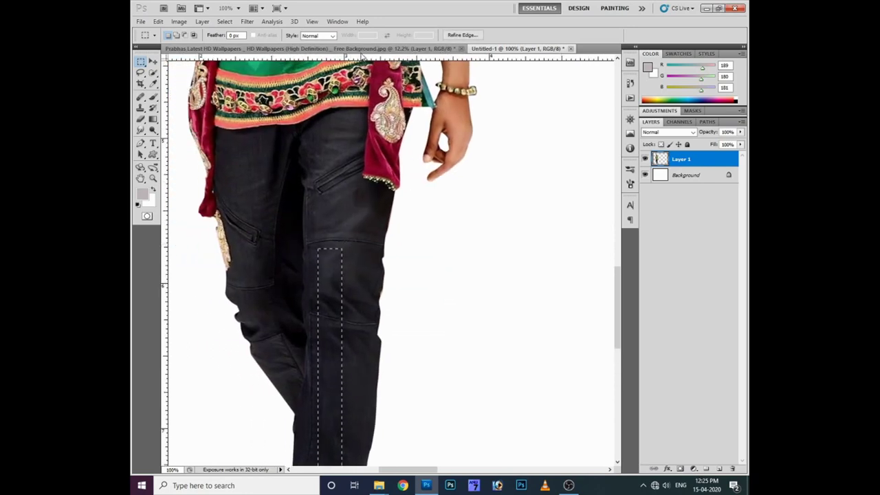
pyautogui.moveTo(330, 58); pyautogui.dragTo(337, 248)
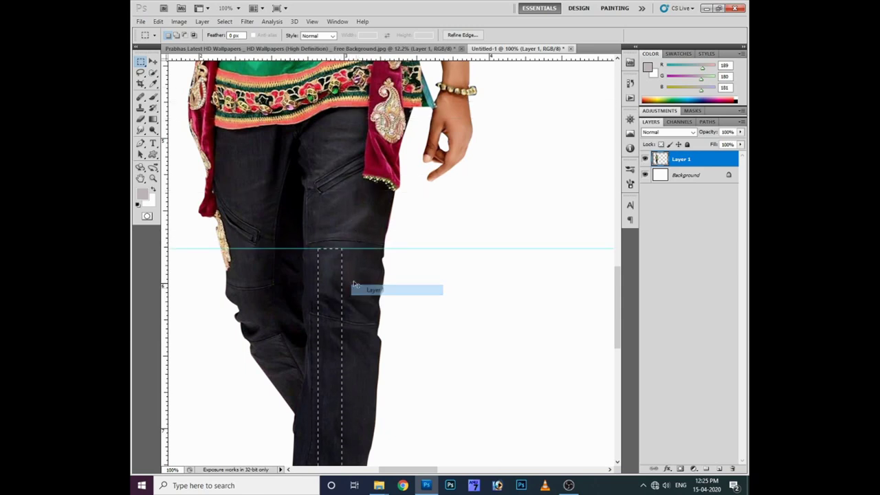
pyautogui.hotkey('ctrl', 'j')
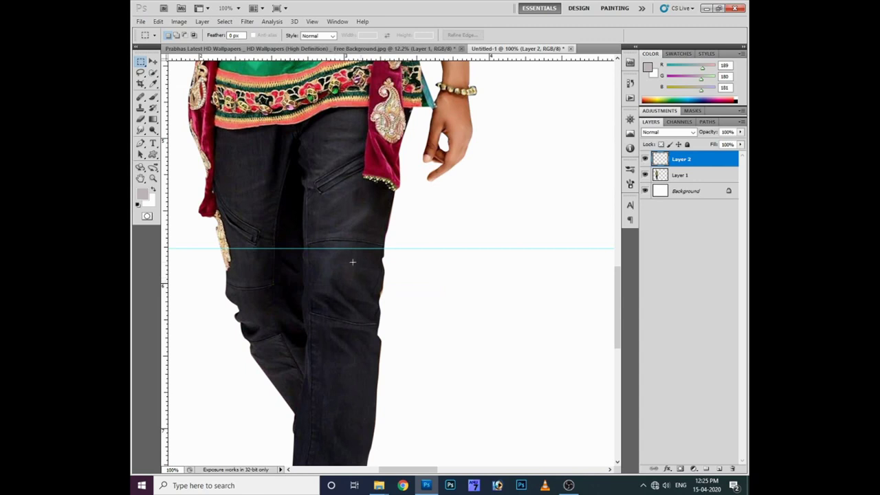
# Step: Deselect and add a second horizontal guide higher up the trousers
pyautogui.moveTo(344, 232); pyautogui.dragTo(343, 256)
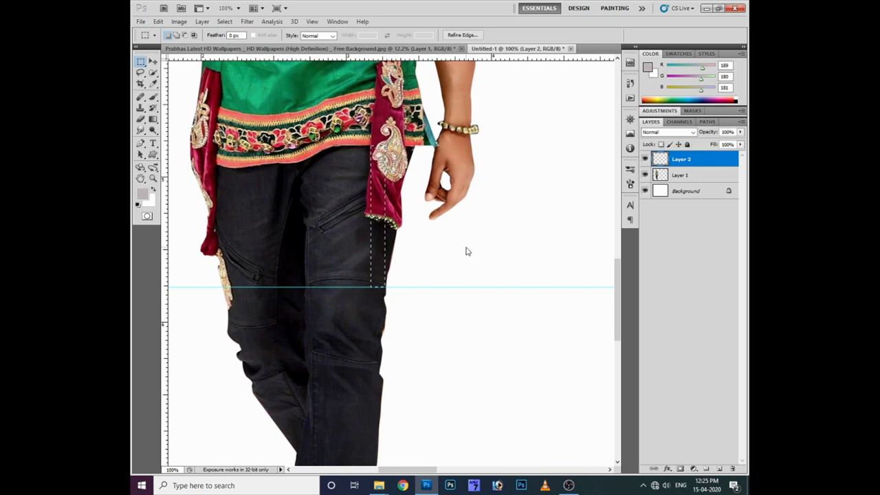
pyautogui.hotkey('ctrl', 'd')
pyautogui.moveTo(373, 59); pyautogui.dragTo(378, 199)
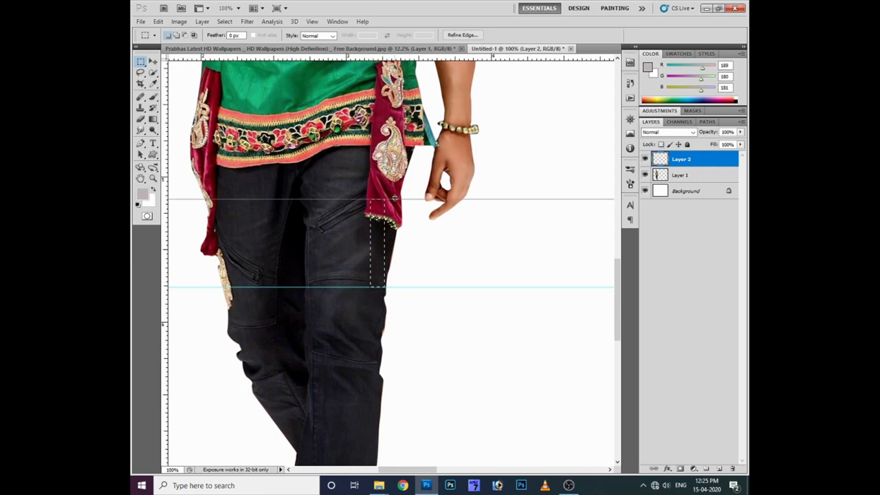
pyautogui.rightClick(383, 246)
# Step: Copy the selected trouser strip to a new layer, then guide and copy a shirt strip from Layer 1
pyautogui.click(412, 249)
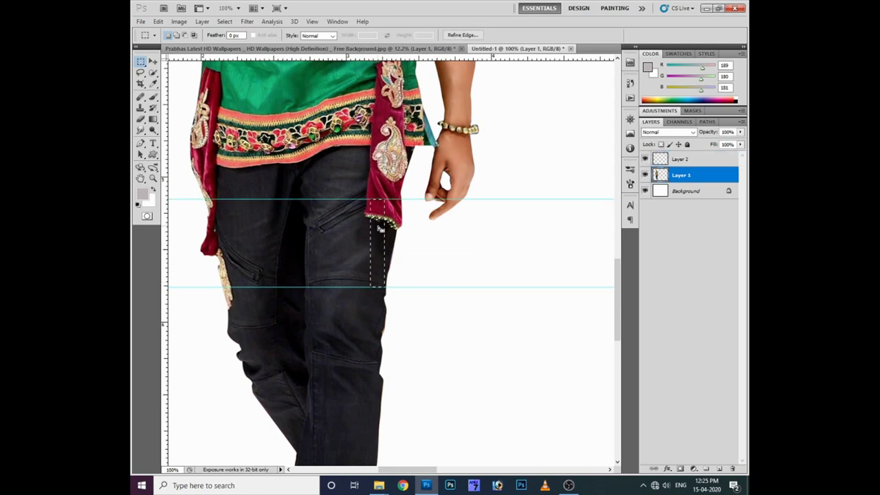
pyautogui.hscroll(2, 384, 229)
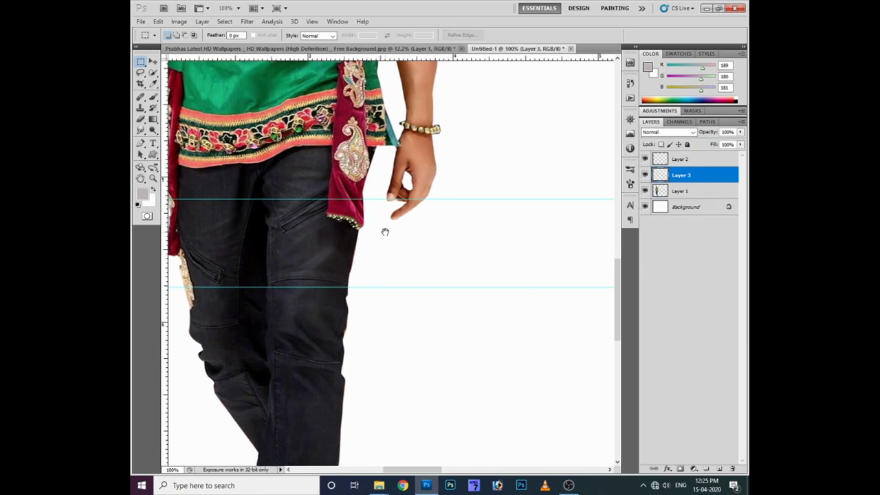
pyautogui.click(681, 192)
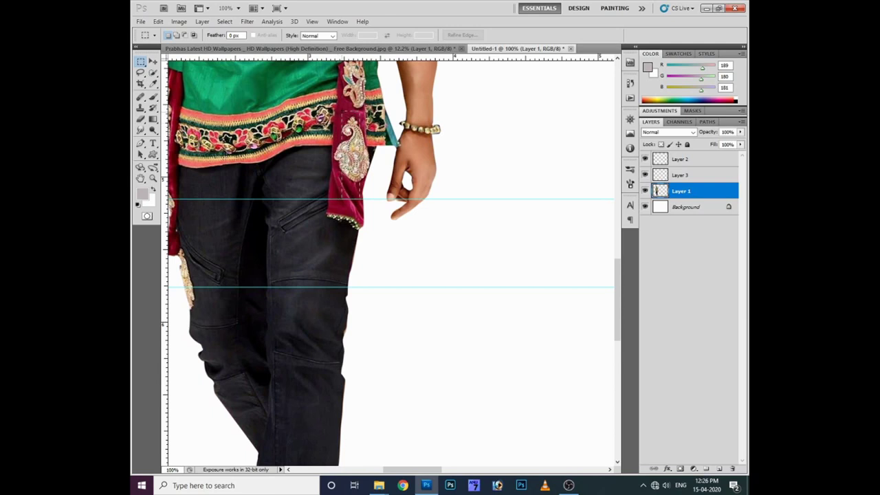
pyautogui.scroll(5, 361, 225)
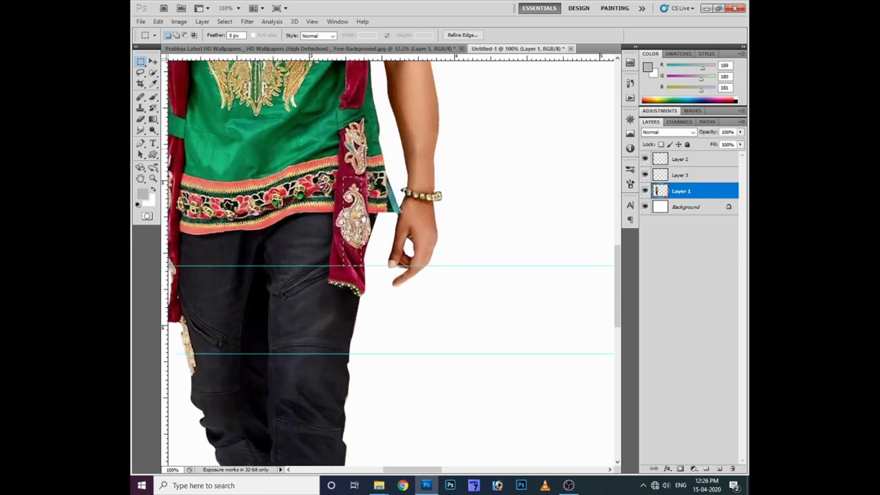
pyautogui.moveTo(350, 58); pyautogui.dragTo(359, 193)
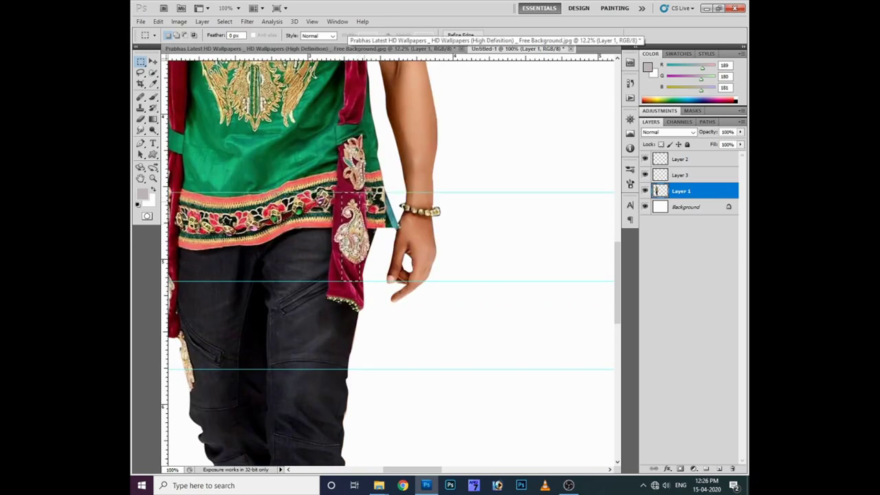
pyautogui.hotkey('ctrl', 'j')
# Step: Extend the selection higher up the shirt and copy it from Layer 1, undoing an extra copy
pyautogui.moveTo(385, 176); pyautogui.dragTo(410, 235)
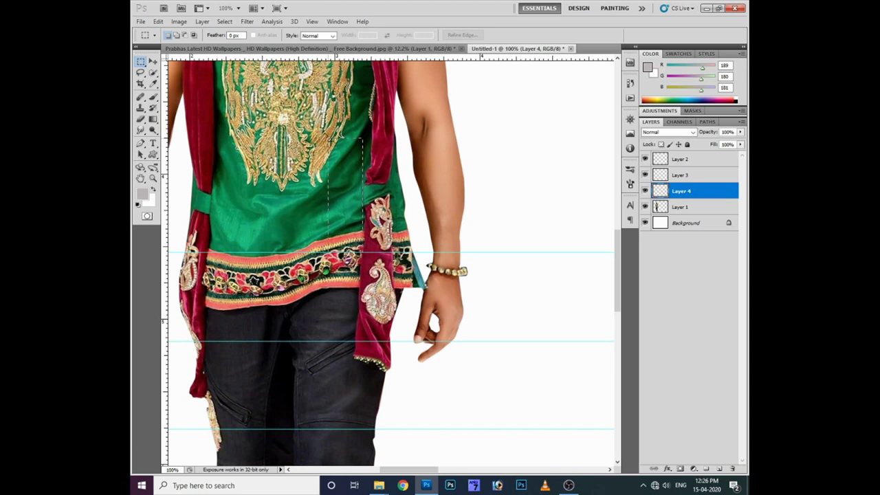
pyautogui.moveTo(330, 163); pyautogui.dragTo(335, 143)
pyautogui.click(703, 207)
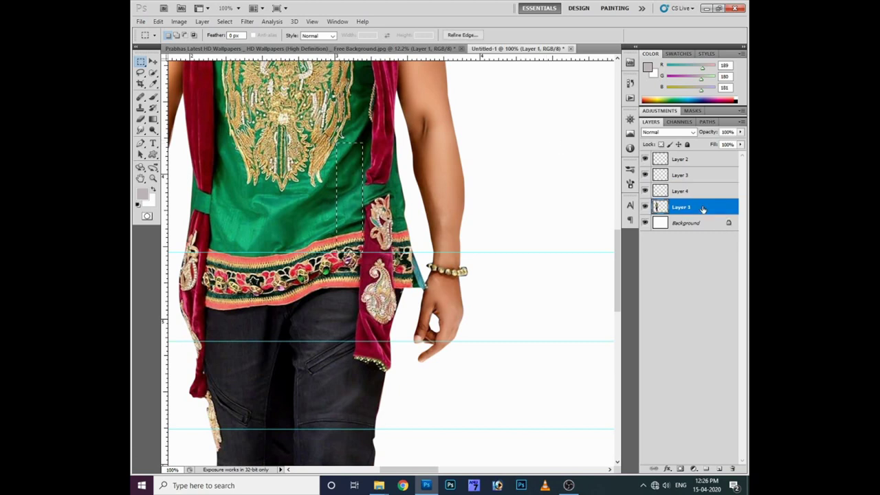
pyautogui.hotkey('ctrl', 'j')
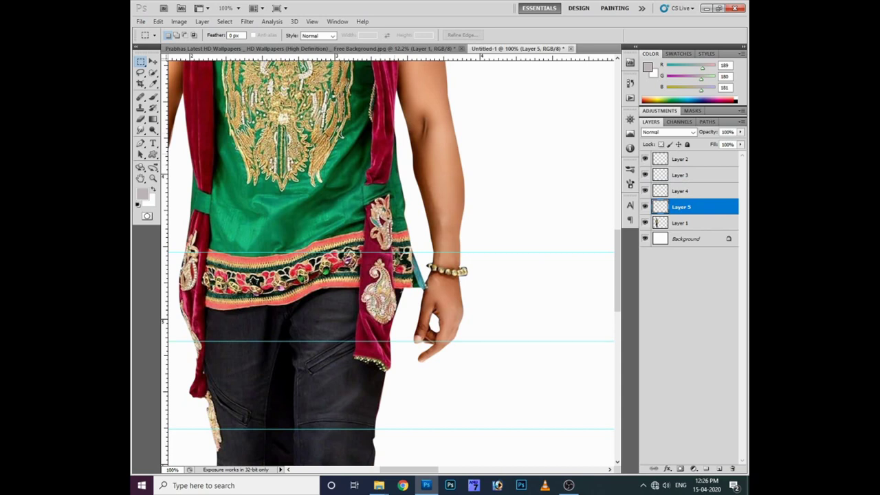
pyautogui.hotkey('ctrl', 'z')
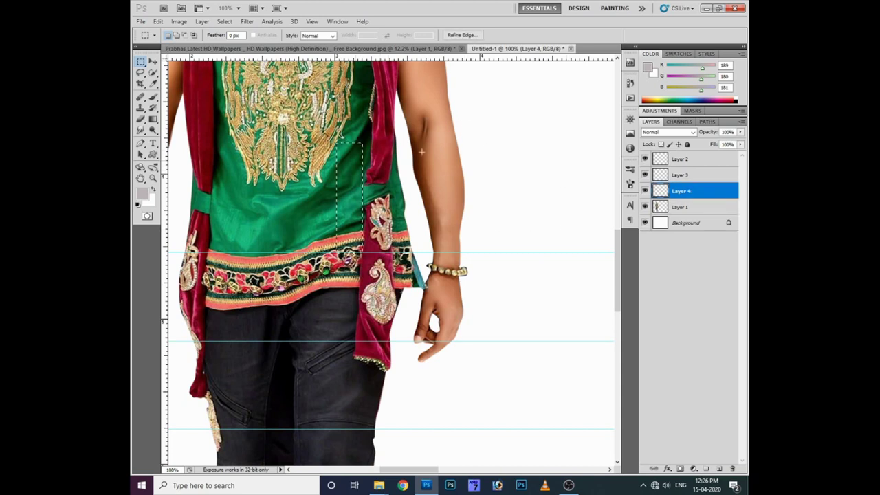
# Step: Add a higher guide across the shirt and create Layer 5 from the selection's menu
pyautogui.moveTo(360, 60); pyautogui.dragTo(377, 143)
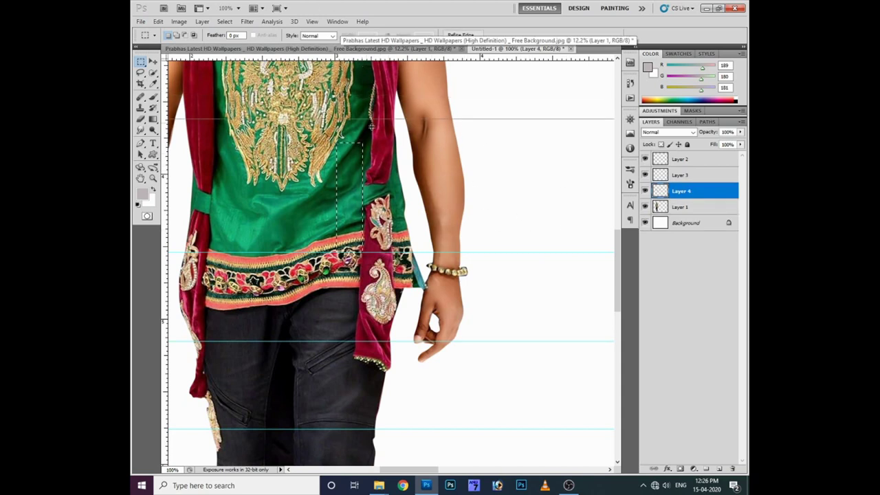
pyautogui.click(683, 207)
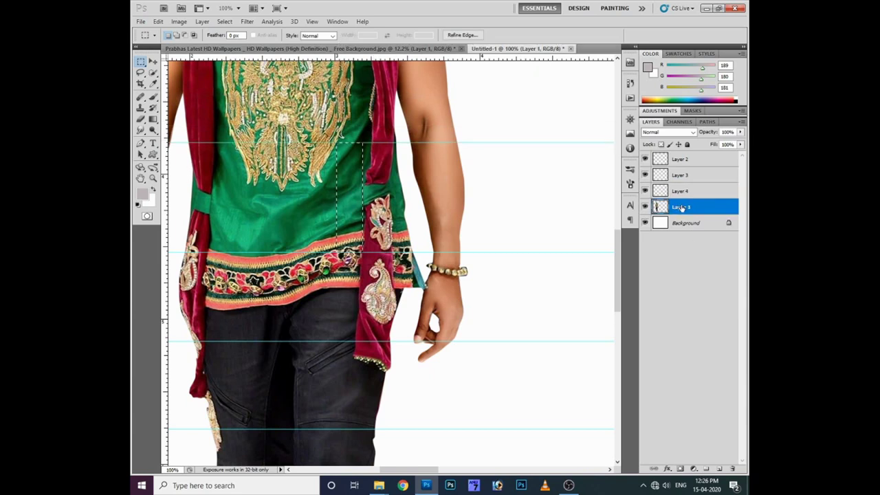
pyautogui.rightClick(684, 206)
pyautogui.rightClick(353, 181)
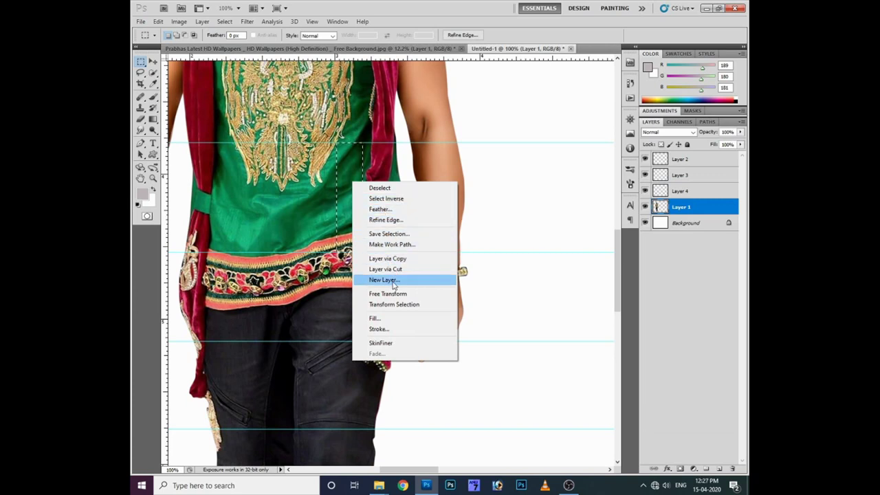
pyautogui.click(406, 280)
pyautogui.click(517, 152)
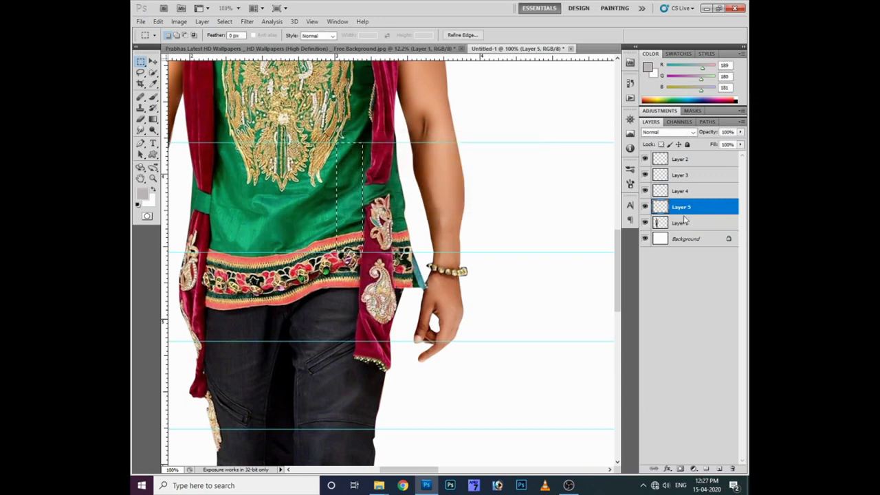
pyautogui.click(352, 167)
pyautogui.moveTo(364, 146); pyautogui.dragTo(369, 210)
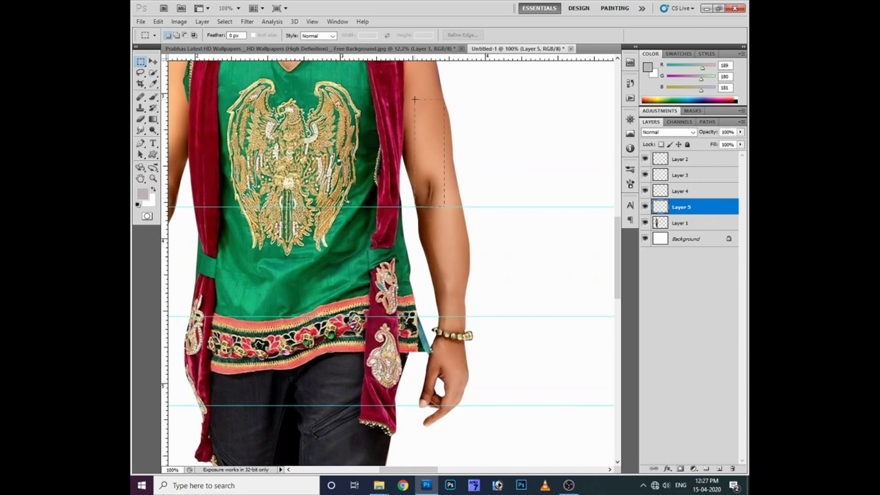
# Step: Select a strip over the upper arm, guide it, and create Layer 6 from Layer 1
pyautogui.moveTo(418, 103); pyautogui.dragTo(419, 113)
pyautogui.moveTo(431, 58); pyautogui.dragTo(431, 113)
pyautogui.rightClick(422, 140)
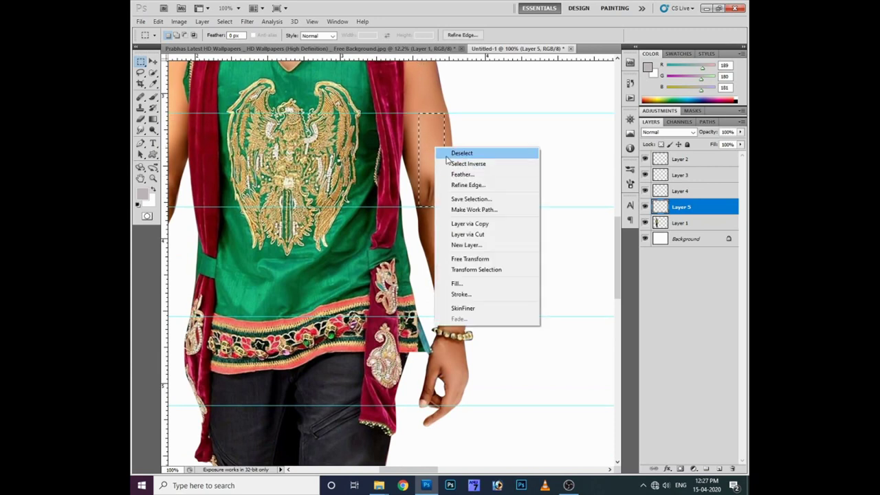
pyautogui.keyDown('ctrl'); pyautogui.rightClick(422, 140); pyautogui.keyUp('ctrl')
pyautogui.click(440, 139)
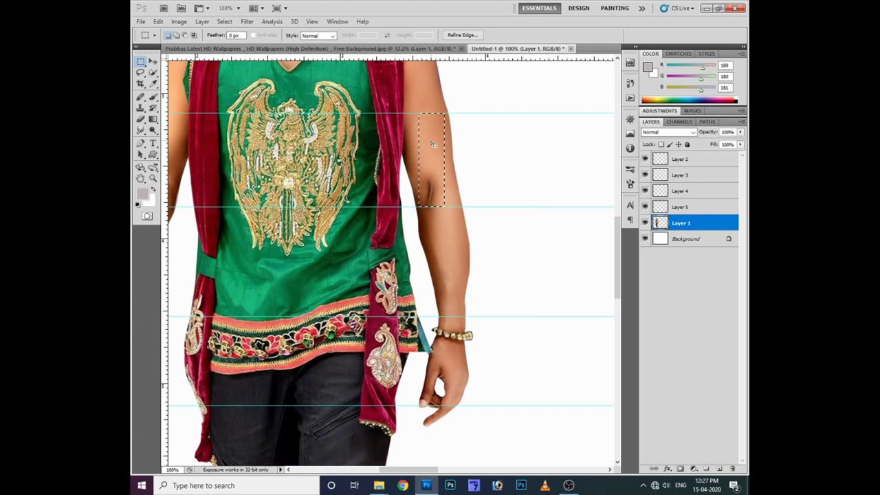
pyautogui.rightClick(429, 146)
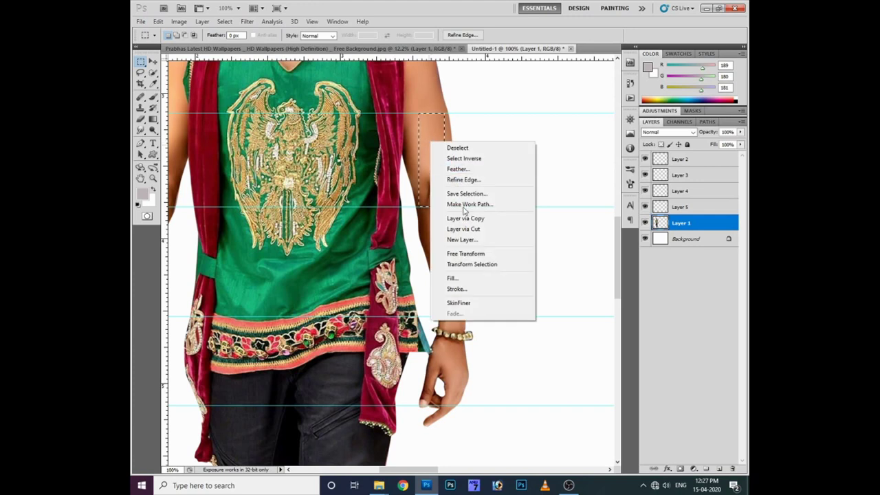
pyautogui.click(462, 240)
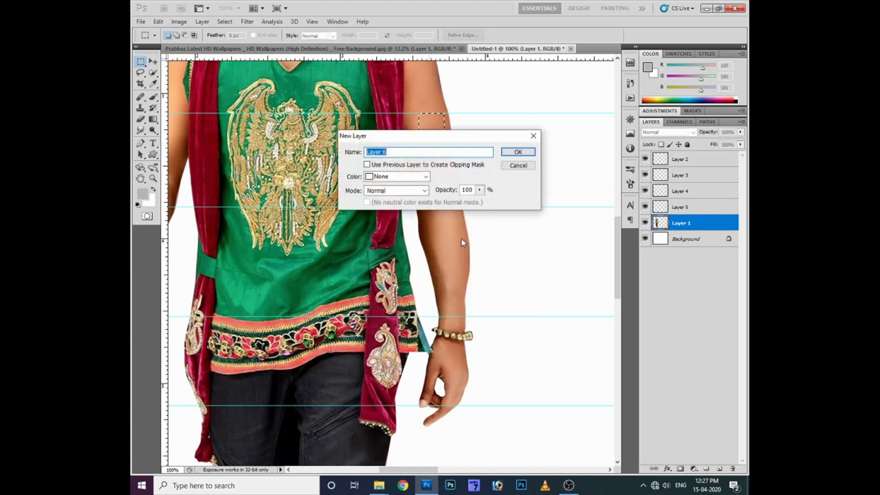
pyautogui.click(516, 152)
# Step: Find Layer 6 holds no pixels and undo the empty Layer 6
pyautogui.hotkey('ctrl', 'd')
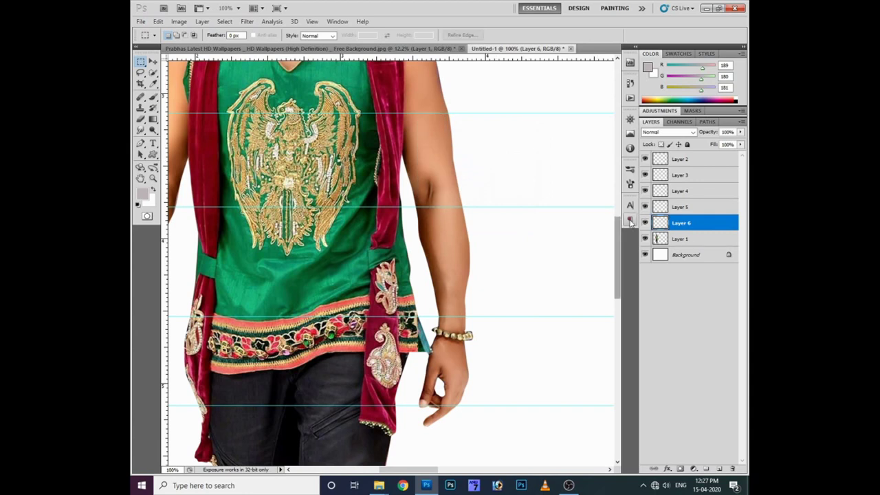
pyautogui.keyDown('ctrl'); pyautogui.click(660, 223); pyautogui.keyUp('ctrl')
pyautogui.press('Return')
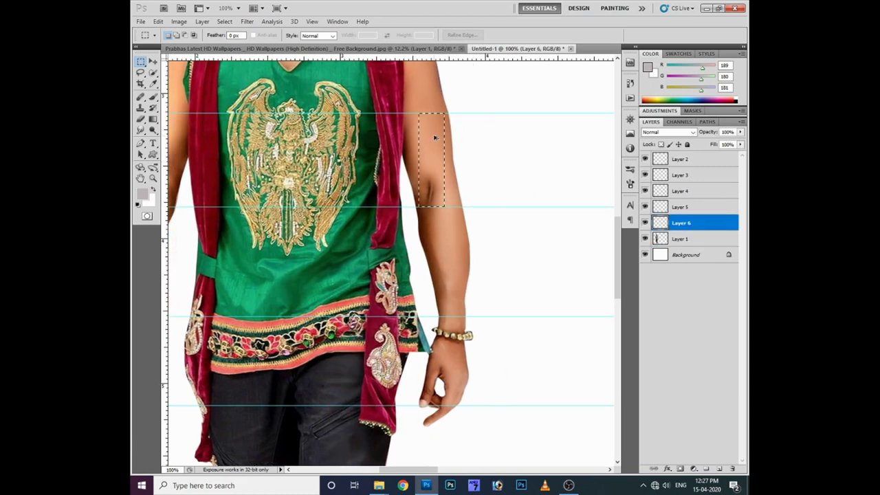
pyautogui.hotkey('ctrl', 'alt', 'z')
pyautogui.hotkey('ctrl', 'alt', 'z')
pyautogui.hotkey('ctrl', 'alt', 'z')
# Step: Copy a narrow green-shirt strip from Layer 1 onto Layer 6, undoing a trial move
pyautogui.moveTo(342, 206); pyautogui.dragTo(368, 302)
pyautogui.keyDown('ctrl'); pyautogui.rightClick(356, 227); pyautogui.keyUp('ctrl')
pyautogui.click(365, 237)
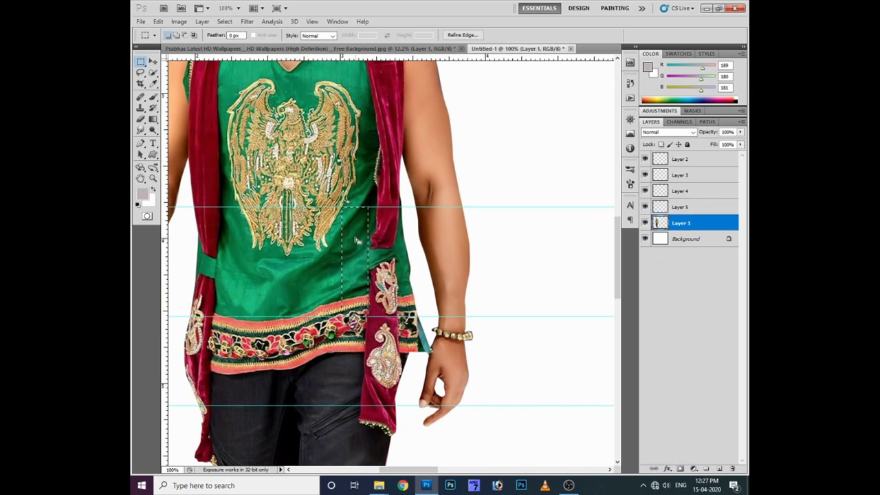
pyautogui.rightClick(357, 240)
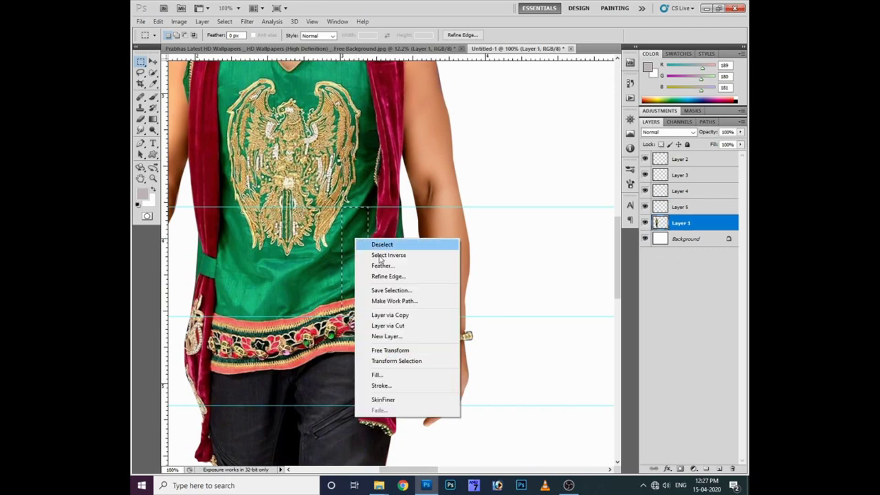
pyautogui.click(390, 315)
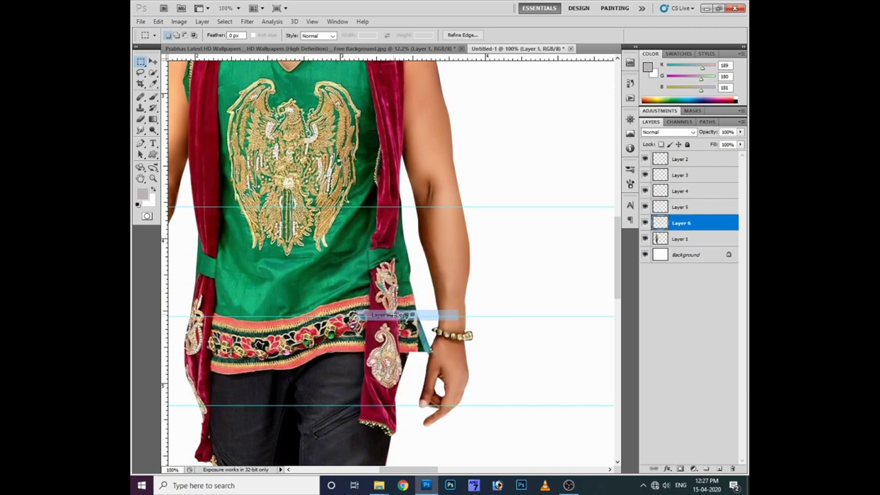
pyautogui.press('v')
pyautogui.moveTo(357, 268); pyautogui.dragTo(473, 268)
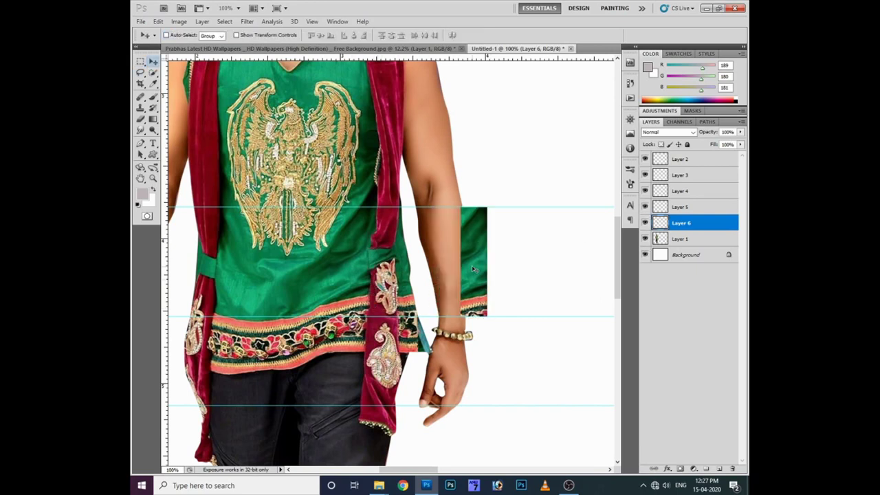
pyautogui.hotkey('ctrl', 'z')
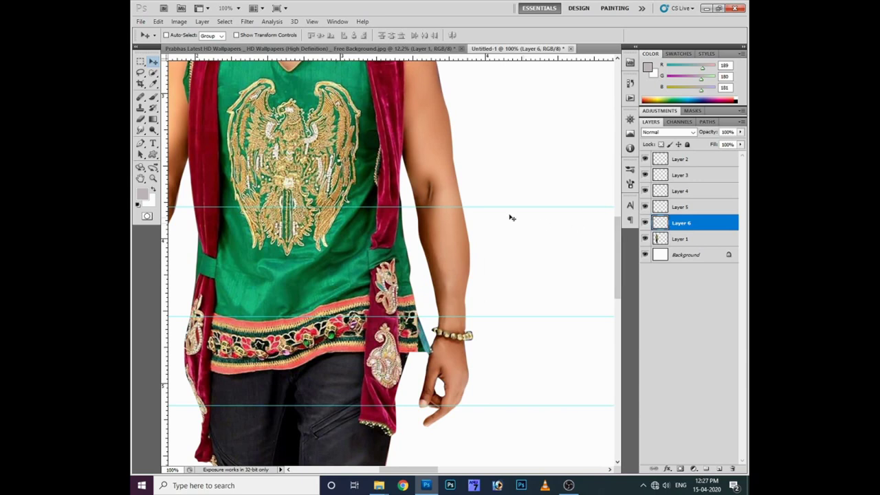
# Step: Copy an upper-arm strip from Layer 1 onto Layer 7 and add a guide across the arm
pyautogui.press('m')
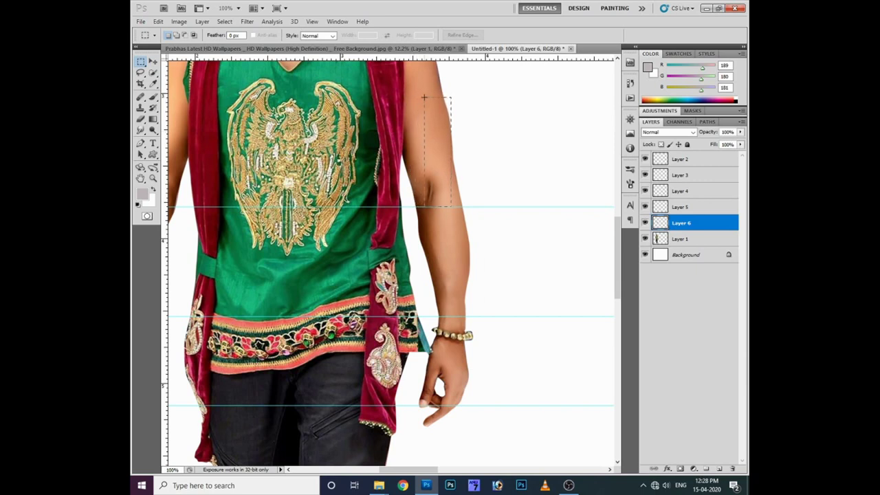
pyautogui.moveTo(452, 128); pyautogui.dragTo(451, 128)
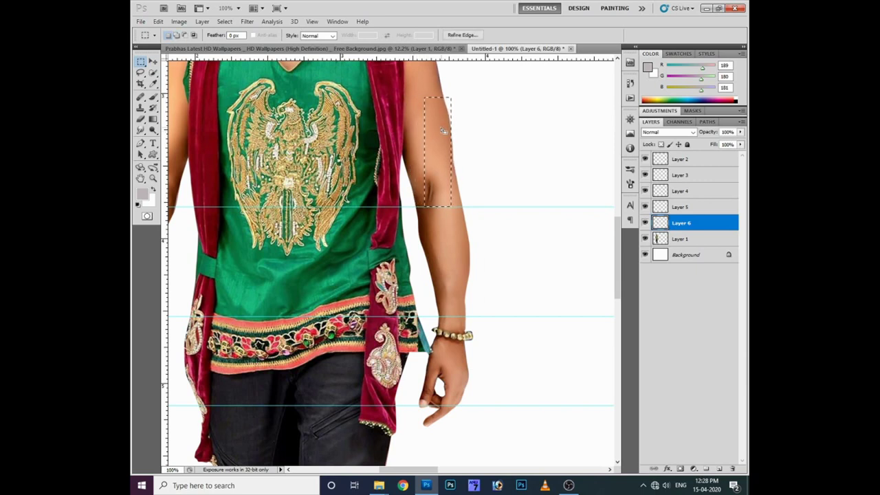
pyautogui.moveTo(442, 131); pyautogui.dragTo(433, 130)
pyautogui.click(688, 239)
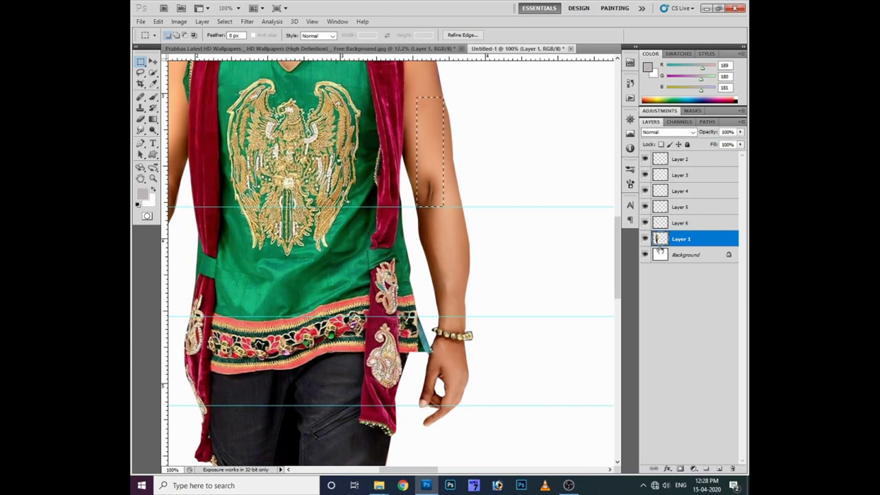
pyautogui.rightClick(428, 168)
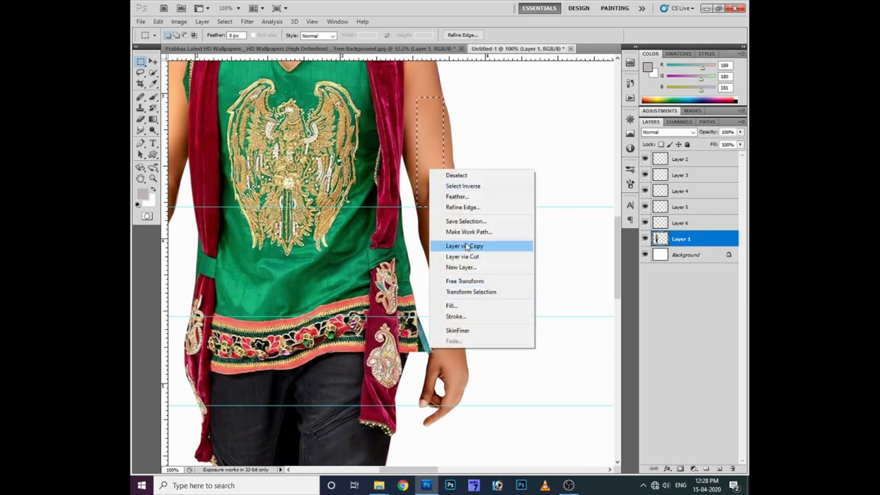
pyautogui.click(463, 246)
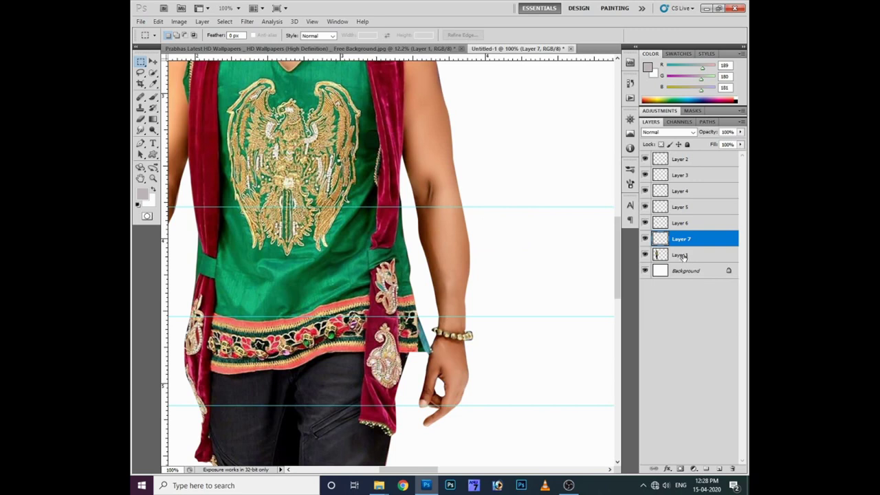
pyautogui.keyDown('ctrl'); pyautogui.click(660, 239); pyautogui.keyUp('ctrl')
pyautogui.moveTo(443, 57); pyautogui.dragTo(448, 167)
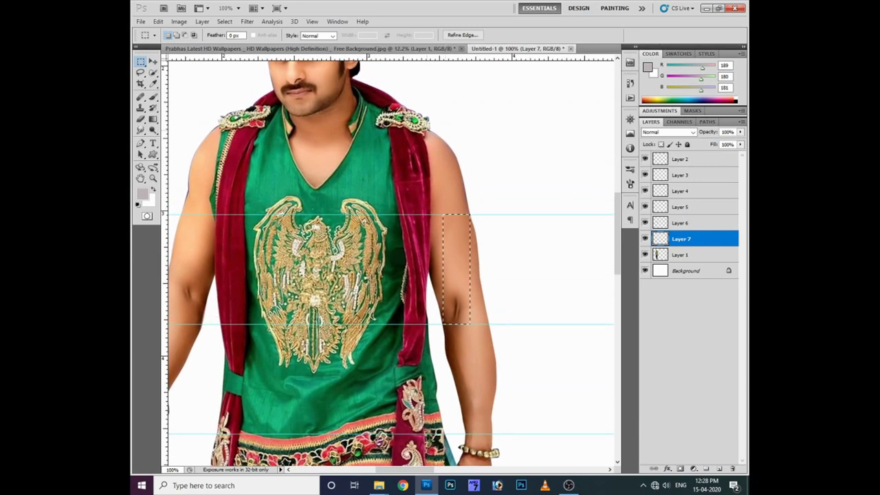
# Step: Copy a neckline strip from Layer 1 onto Layer 8 and add a guide at shoulder height
pyautogui.click(435, 223)
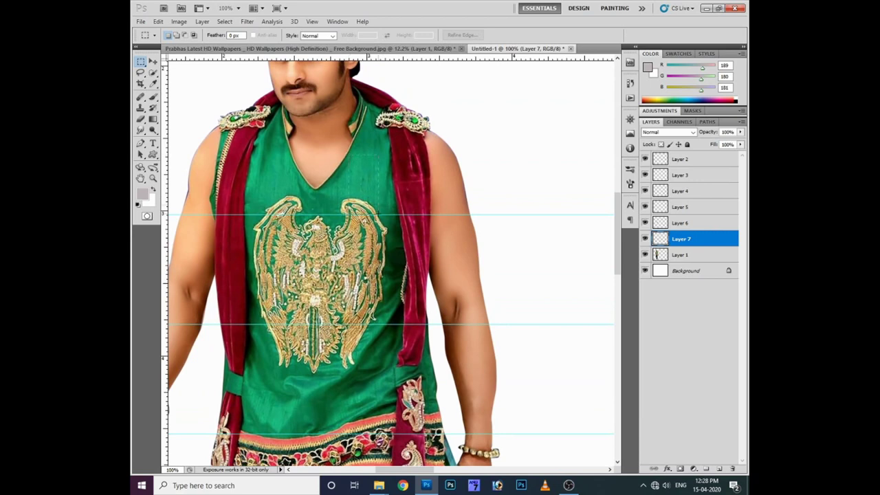
pyautogui.moveTo(380, 215); pyautogui.dragTo(348, 154)
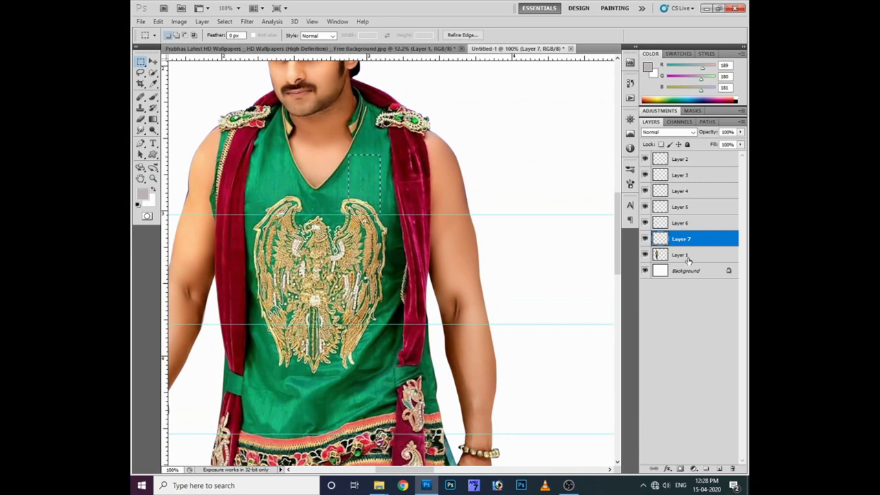
pyautogui.click(657, 255)
pyautogui.rightClick(372, 183)
pyautogui.click(373, 184)
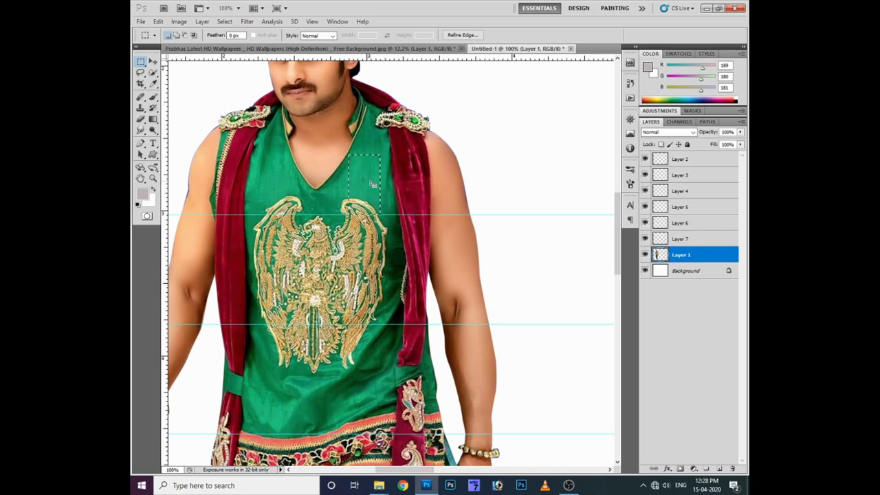
pyautogui.hotkey('ctrl', 'j')
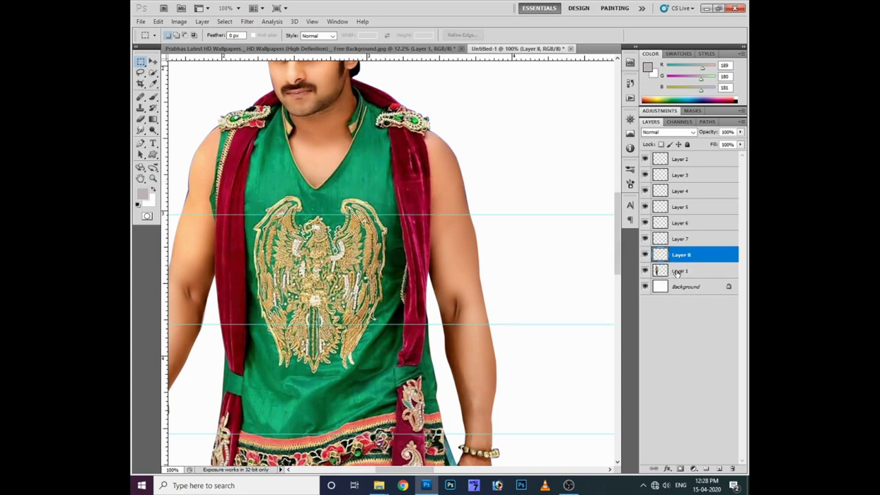
pyautogui.moveTo(397, 89); pyautogui.dragTo(407, 154)
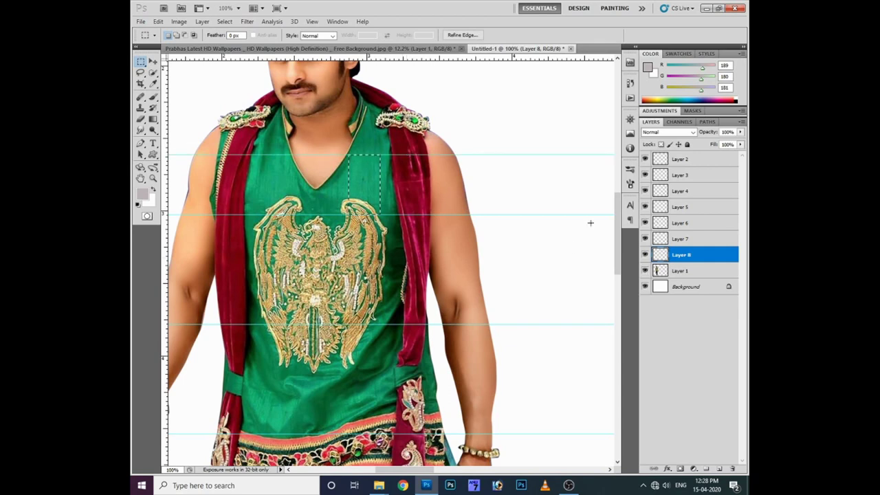
# Step: Copy a tall strip through the face and hair onto Layer 9, then select Layers 2–9
pyautogui.hotkey('ctrl', 'd')
pyautogui.moveTo(561, 168); pyautogui.dragTo(603, 256)
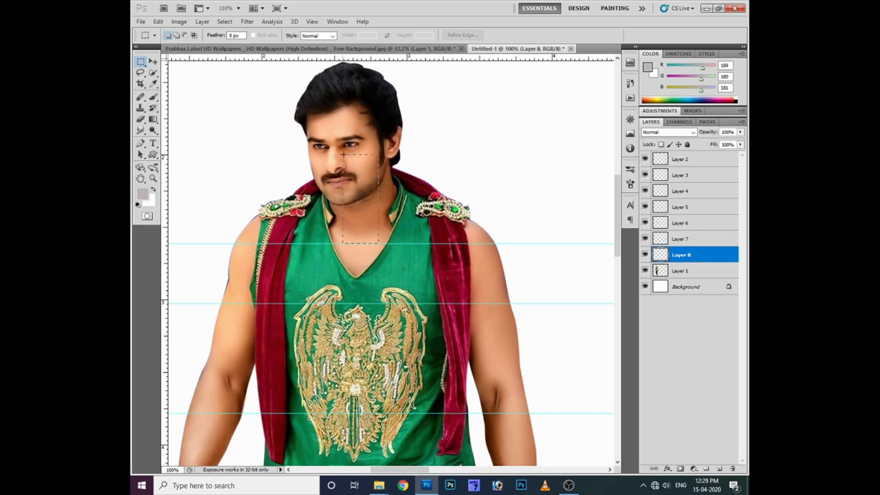
pyautogui.moveTo(344, 86); pyautogui.dragTo(334, 72)
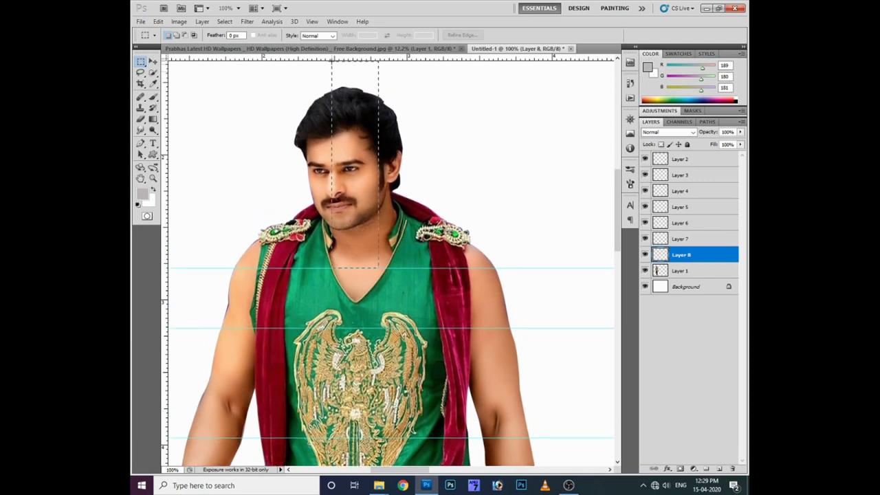
pyautogui.moveTo(334, 71); pyautogui.dragTo(332, 61)
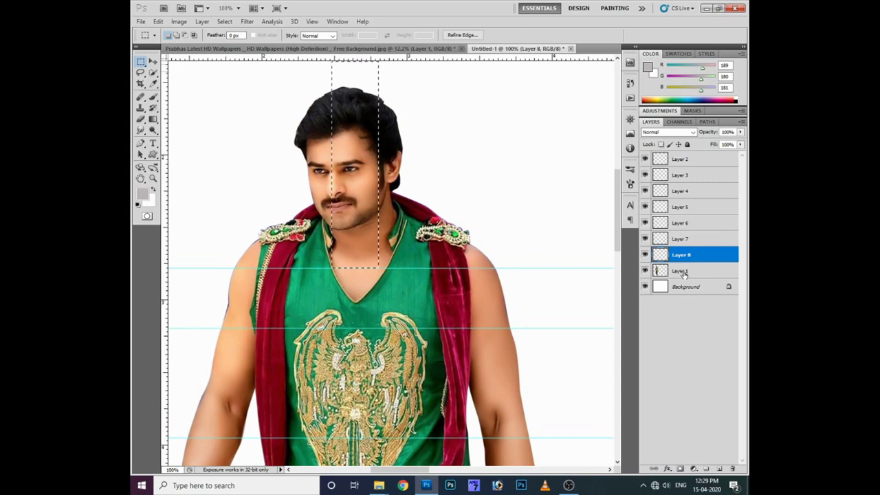
pyautogui.click(683, 273)
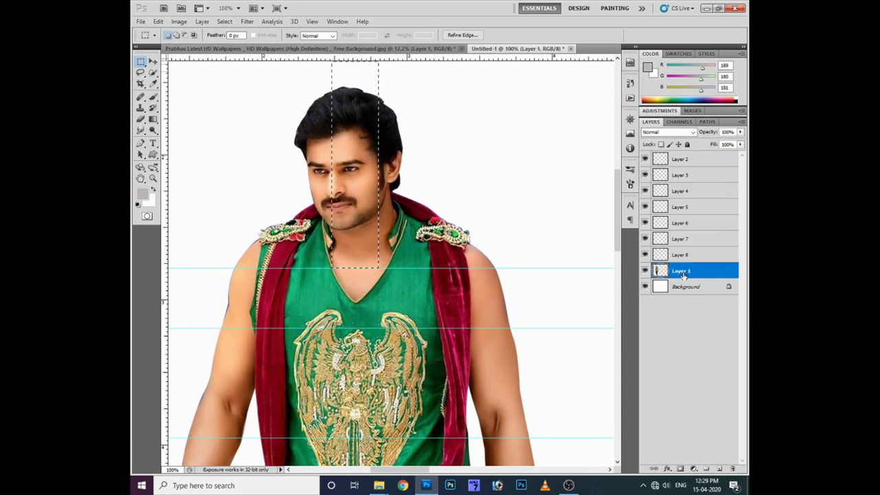
pyautogui.hotkey('ctrl', 'j')
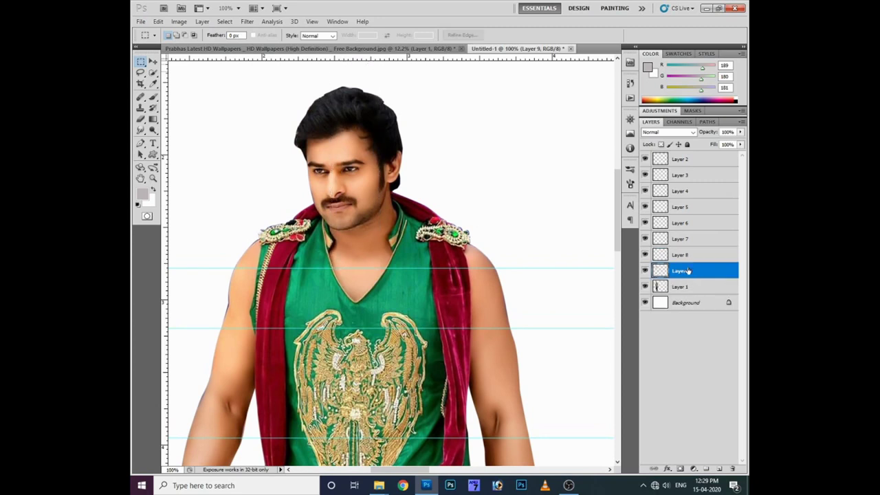
pyautogui.keyDown('shift'); pyautogui.click(692, 162); pyautogui.keyUp('shift')
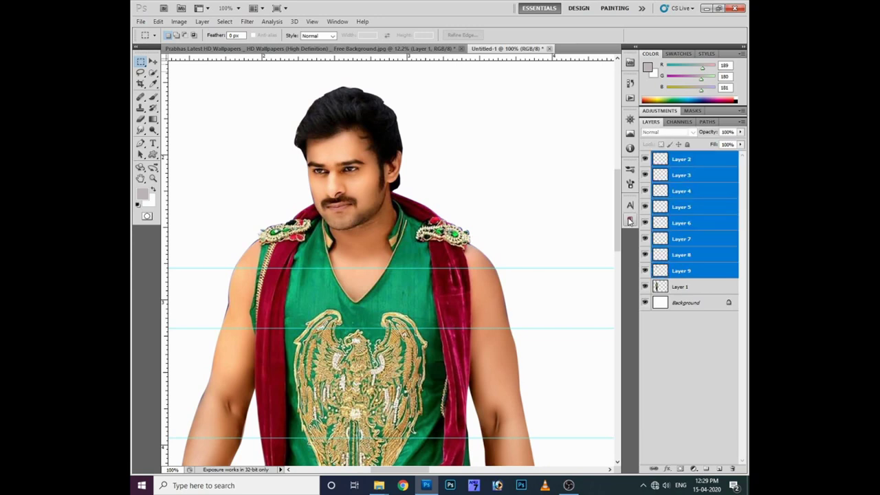
# Step: Align the selected slice layers and move them to the right side of the canvas
pyautogui.hotkey('ctrl', '0')
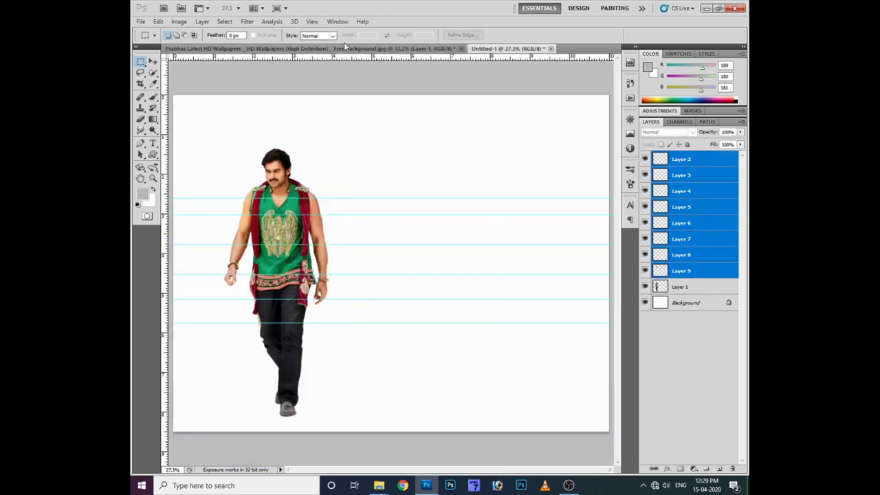
pyautogui.press('v')
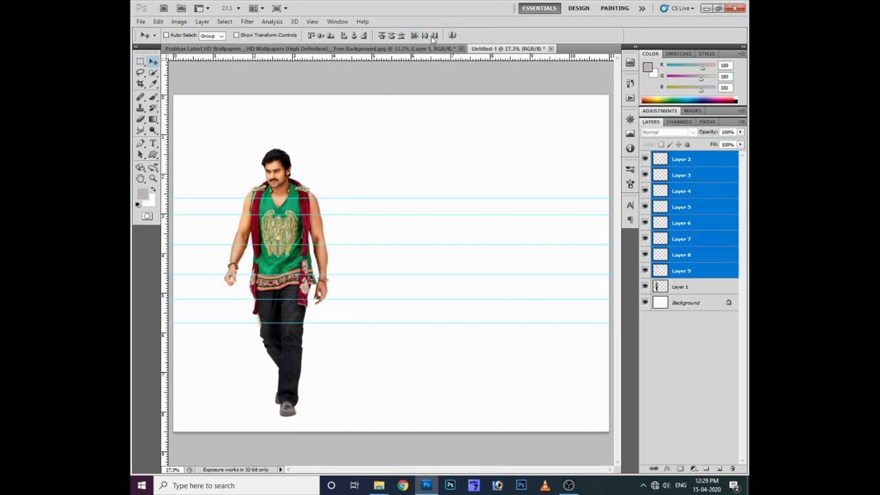
pyautogui.click(435, 35)
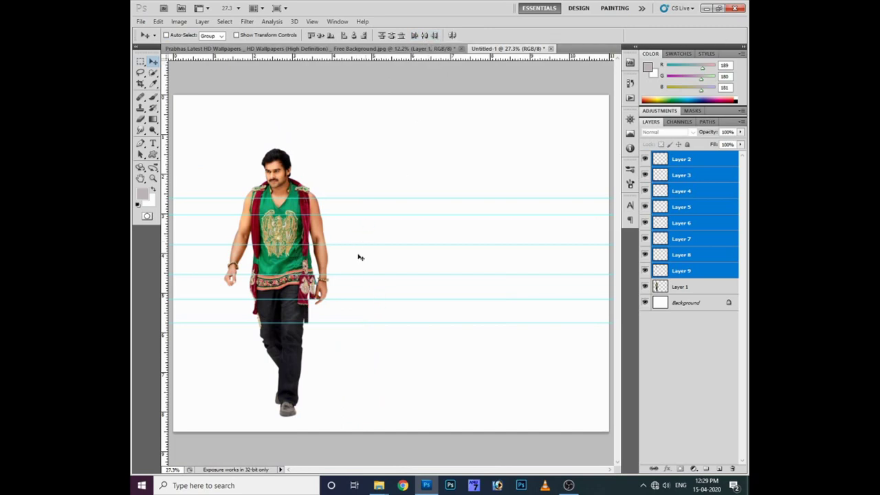
pyautogui.moveTo(246, 265); pyautogui.dragTo(502, 265)
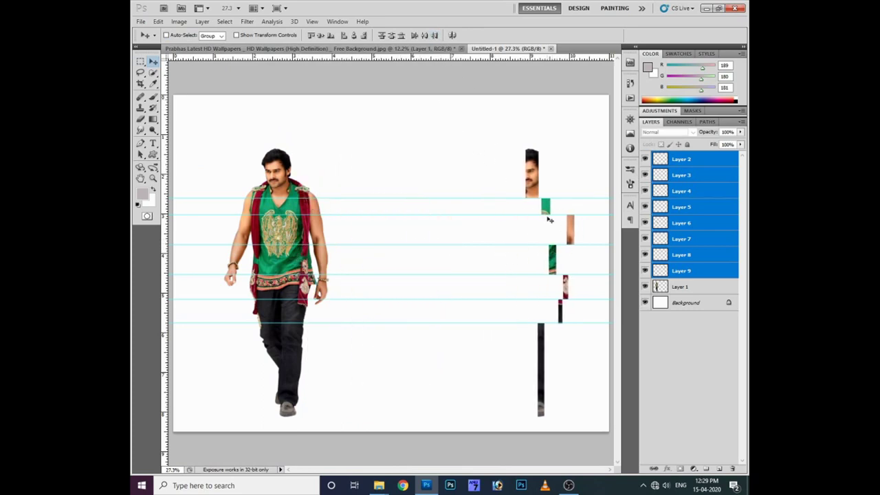
# Step: Zoom in on the slices and move Layer 8's green slice left under the face
pyautogui.hotkey('ctrl', '+')
pyautogui.hotkey('ctrl', '+')
pyautogui.hscroll(5, 426, 196)
pyautogui.hotkey('ctrl', '+')
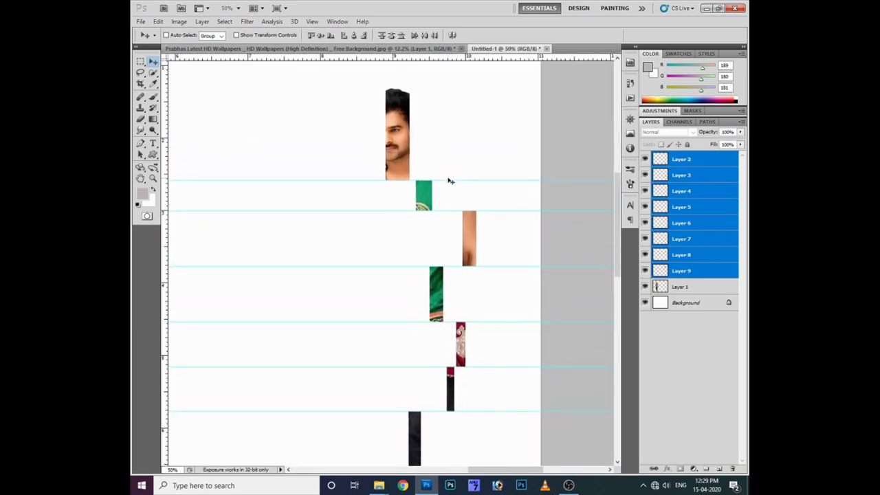
pyautogui.hotkey('ctrl', '+')
pyautogui.moveTo(424, 187); pyautogui.dragTo(428, 232)
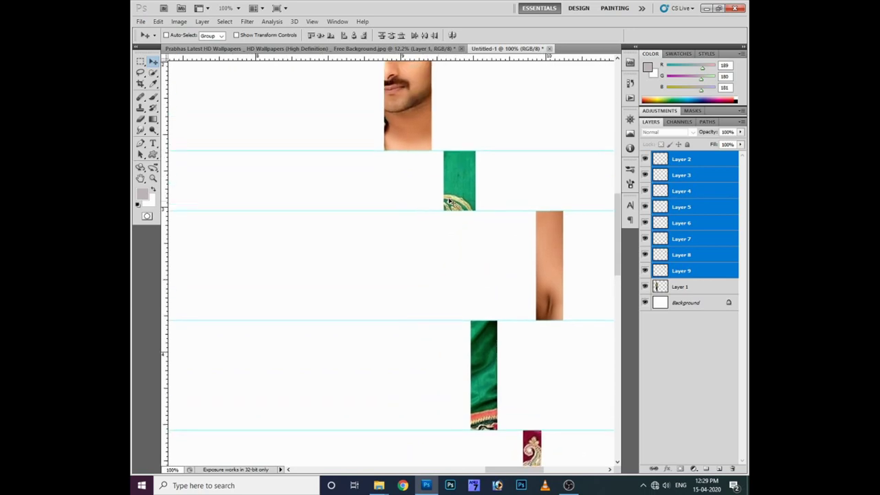
pyautogui.rightClick(448, 183)
pyautogui.click(465, 188)
pyautogui.rightClick(448, 182)
pyautogui.click(465, 191)
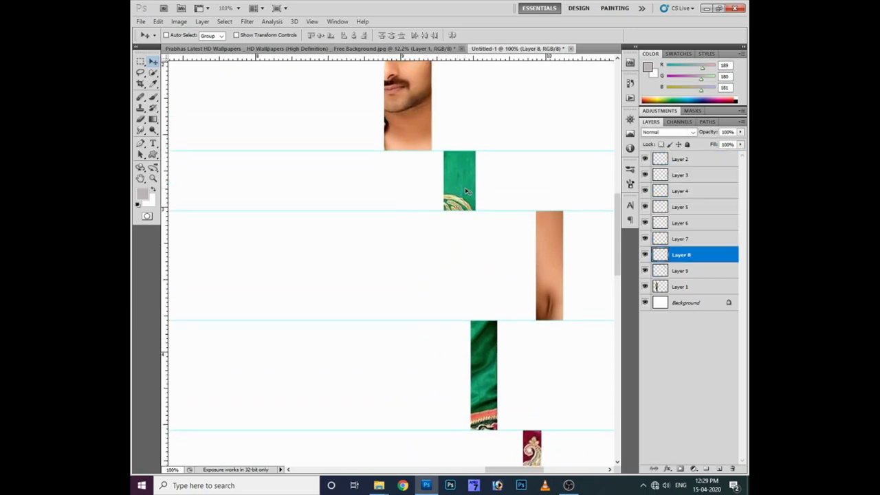
pyautogui.moveTo(466, 191); pyautogui.dragTo(407, 192)
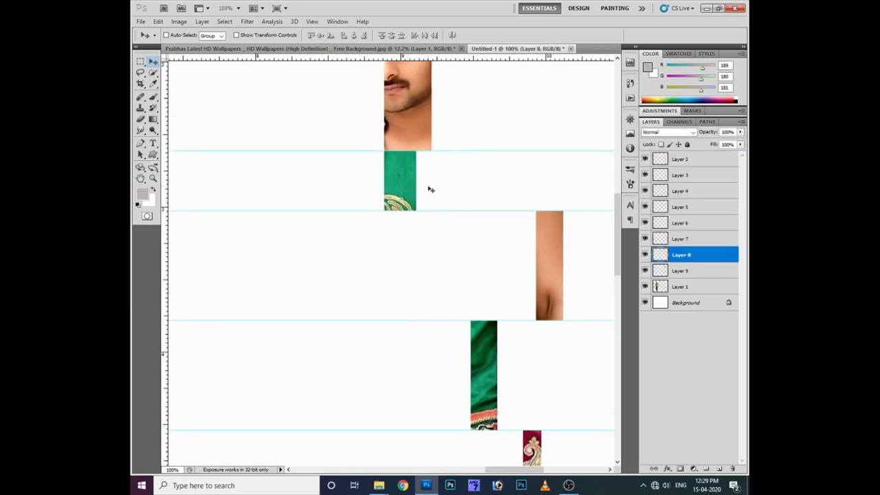
# Step: Widen the green slice to match the face slice's width
pyautogui.hotkey('ctrl', 't')
pyautogui.moveTo(418, 182); pyautogui.dragTo(432, 181)
pyautogui.press('Return')
pyautogui.hotkey('ctrl', '+')
pyautogui.hotkey('ctrl', '+')
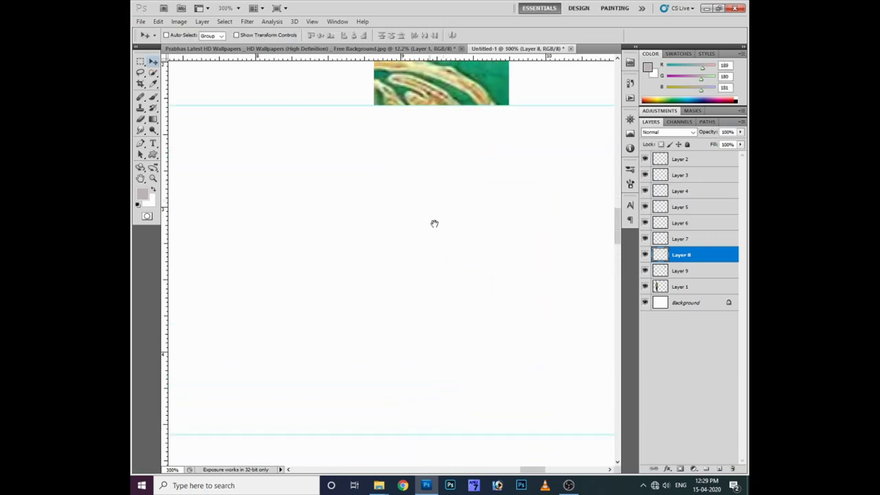
pyautogui.moveTo(435, 224); pyautogui.dragTo(408, 332)
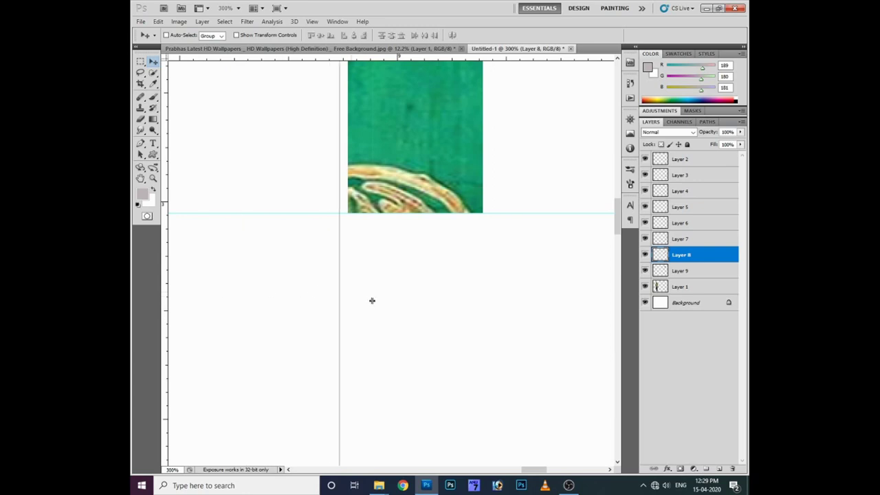
# Step: Place vertical guides on the column edges and trim the face slice (Layer 9) to them
pyautogui.moveTo(177, 291); pyautogui.dragTo(349, 303)
pyautogui.moveTo(383, 167); pyautogui.dragTo(387, 379)
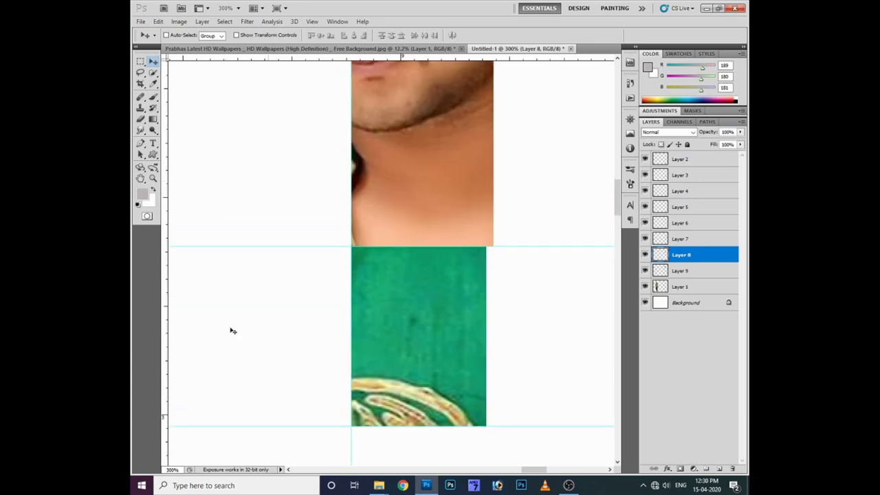
pyautogui.moveTo(167, 322); pyautogui.dragTo(487, 334)
pyautogui.keyDown('ctrl'); pyautogui.click(457, 221); pyautogui.keyUp('ctrl')
pyautogui.hotkey('ctrl', 't')
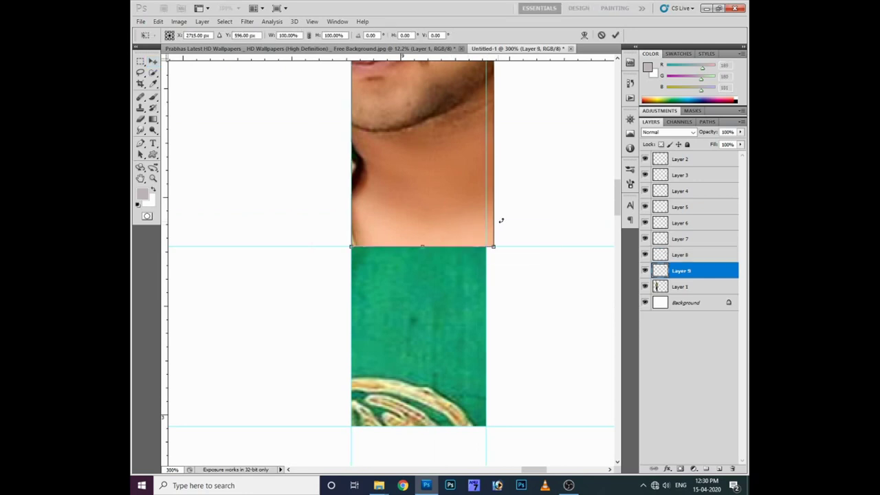
pyautogui.moveTo(493, 211); pyautogui.dragTo(486, 212)
pyautogui.press('Return')
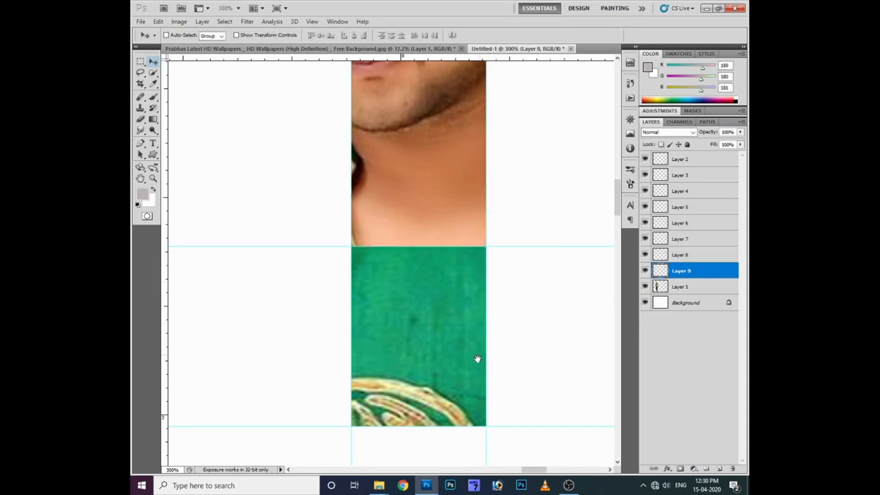
# Step: Move the arm slice (Layer 7) into the column and stretch it to the column width
pyautogui.scroll(-5, 468, 250)
pyautogui.hotkey('ctrl', '-')
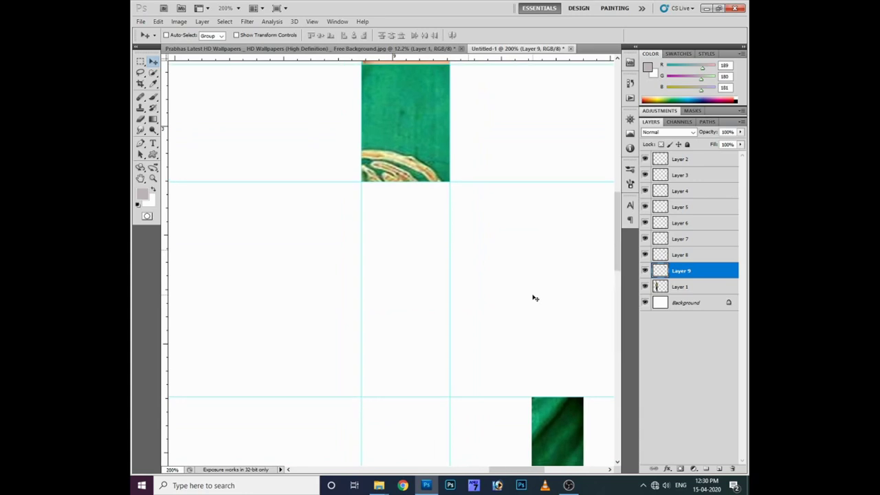
pyautogui.hotkey('ctrl', '-')
pyautogui.rightClick(531, 279)
pyautogui.click(540, 281)
pyautogui.moveTo(540, 282)
pyautogui.mouseDown()
pyautogui.moveTo(388, 285)
pyautogui.moveTo(423, 280)
pyautogui.mouseUp()
pyautogui.hotkey('ctrl', 't')
pyautogui.press('Return')
# Step: Move the lower green slice (Layer 6) under the arm slice and widen it
pyautogui.rightClick(470, 370)
pyautogui.click(483, 370)
pyautogui.moveTo(483, 370)
pyautogui.mouseDown()
pyautogui.moveTo(396, 370)
pyautogui.moveTo(422, 383)
pyautogui.mouseUp()
pyautogui.hotkey('ctrl', 't')
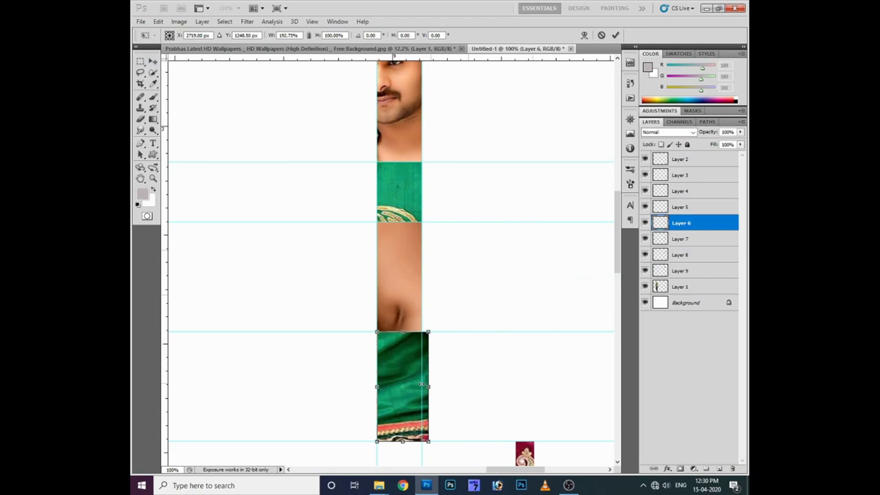
pyautogui.press('Return')
pyautogui.moveTo(434, 340); pyautogui.dragTo(438, 326)
# Step: Move the paisley slice (Layer 4) into the column and stretch it to fit
pyautogui.rightClick(538, 316)
pyautogui.click(550, 317)
pyautogui.moveTo(542, 324)
pyautogui.mouseDown()
pyautogui.moveTo(404, 325)
pyautogui.moveTo(439, 323)
pyautogui.mouseUp()
pyautogui.hotkey('ctrl', 't')
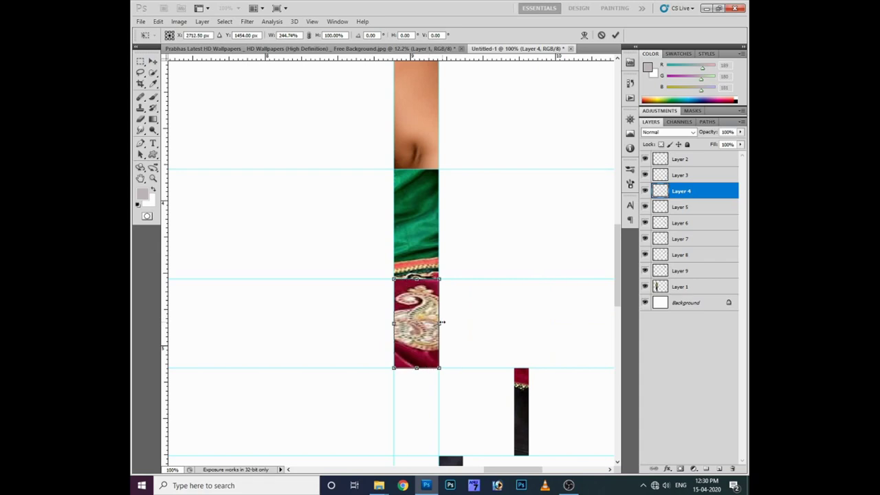
pyautogui.press('Return')
# Step: Move the dark trouser slice (Layer 3) into the column and stretch it to width
pyautogui.scroll(-3, 481, 309)
pyautogui.rightClick(531, 325)
pyautogui.click(550, 329)
pyautogui.moveTo(527, 326)
pyautogui.mouseDown()
pyautogui.moveTo(406, 327)
pyautogui.moveTo(442, 316)
pyautogui.mouseUp()
pyautogui.hotkey('ctrl', 't')
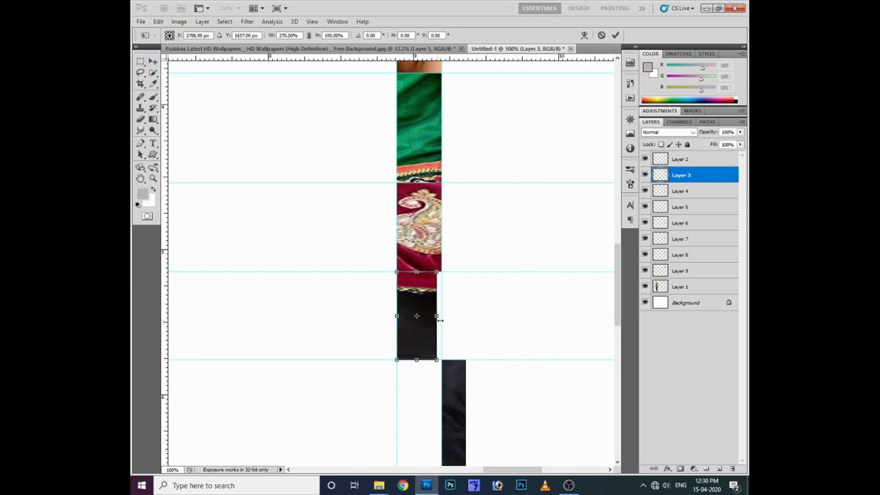
pyautogui.press('Return')
# Step: Move the bottom slice (Layer 2) into the column beneath the others
pyautogui.scroll(-2, 447, 320)
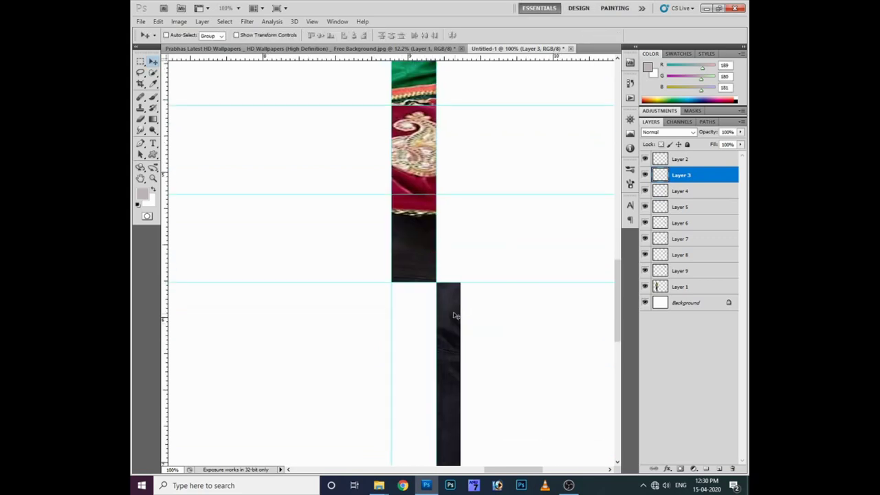
pyautogui.rightClick(459, 324)
pyautogui.click(460, 320)
pyautogui.moveTo(459, 323)
pyautogui.mouseDown()
pyautogui.moveTo(406, 325)
pyautogui.moveTo(416, 296)
pyautogui.mouseUp()
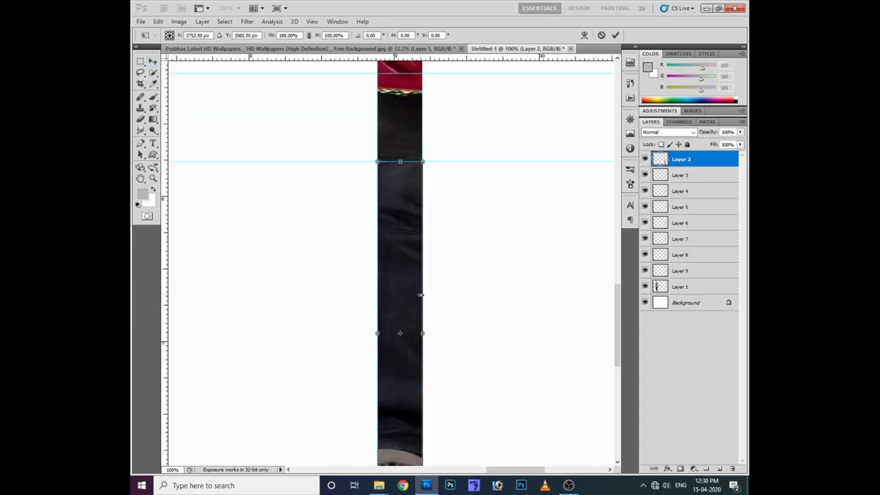
pyautogui.hotkey('ctrl', '-')
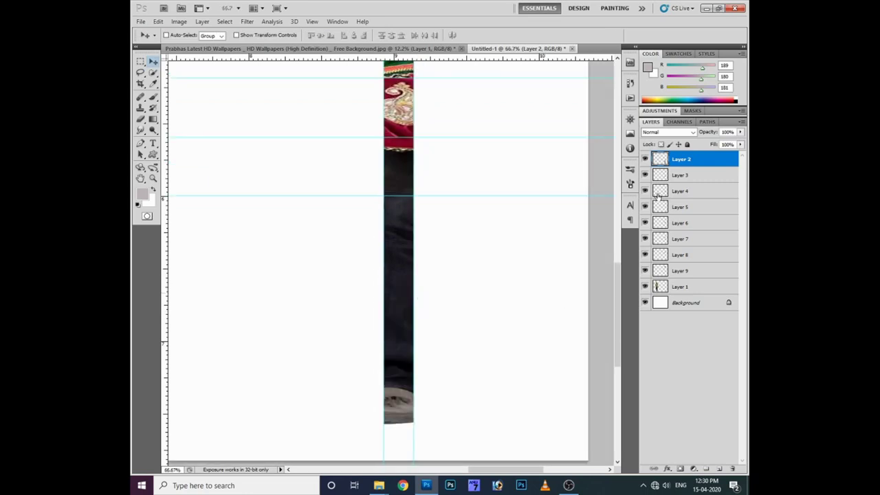
# Step: Merge slice Layers 2 through 9 into one layer and hide the guides
pyautogui.keyDown('shift'); pyautogui.click(687, 272); pyautogui.keyUp('shift')
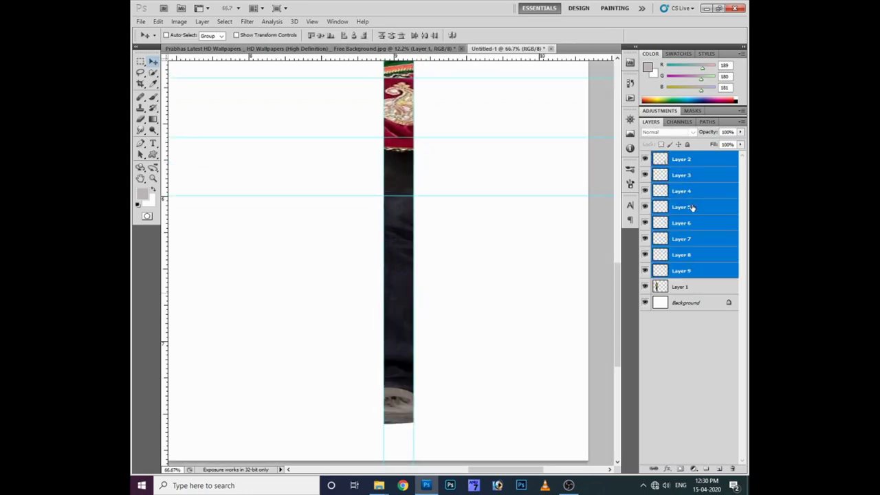
pyautogui.hotkey('ctrl', 'e')
pyautogui.hotkey('ctrl', '-')
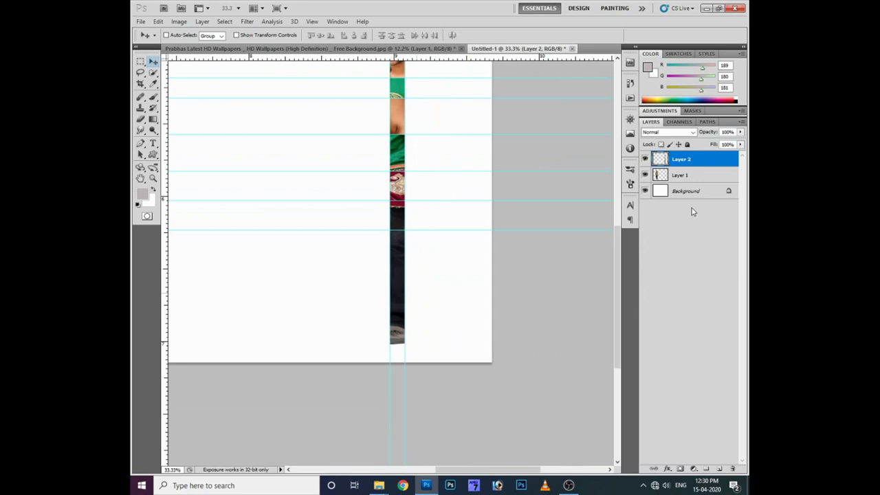
pyautogui.hotkey('ctrl', '-')
pyautogui.hotkey('ctrl', '-')
pyautogui.hotkey('ctrl', ';')
# Step: Stretch the merged strip left and right past both canvas edges into horizontal streaks
pyautogui.rightClick(477, 226)
pyautogui.click(482, 231)
pyautogui.hotkey('ctrl', 't')
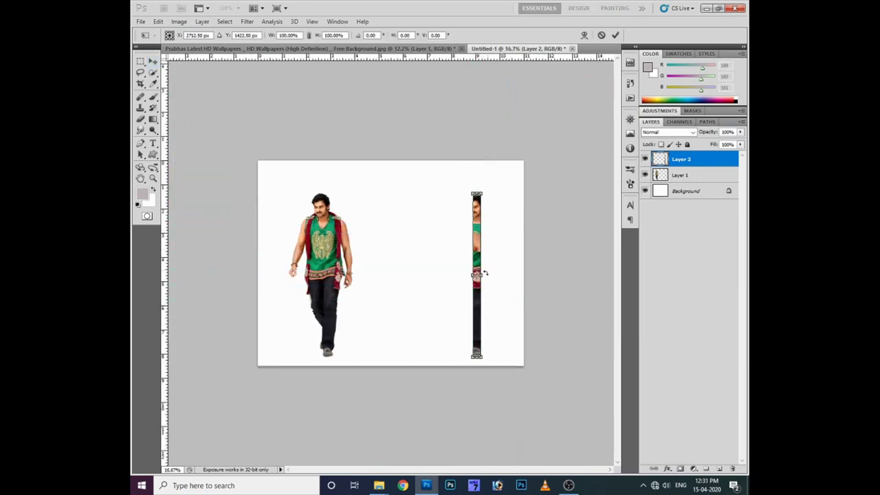
pyautogui.moveTo(475, 275); pyautogui.dragTo(201, 275)
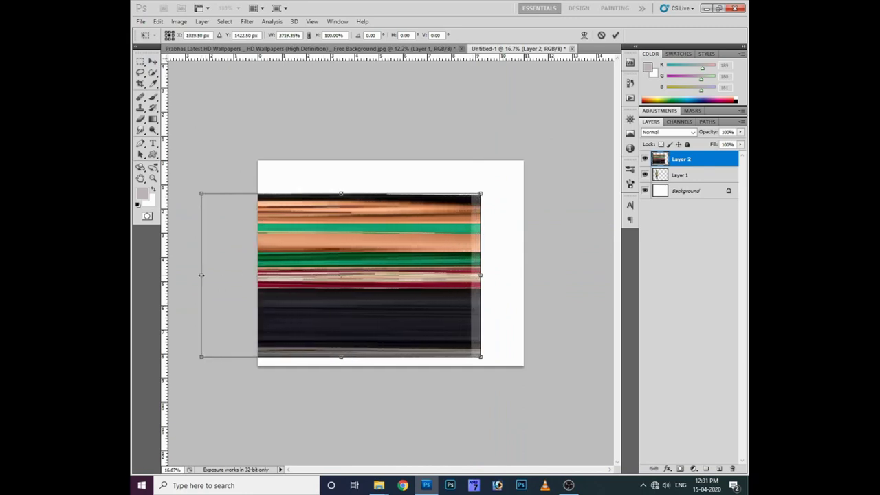
pyautogui.hotkey('ctrl', '-')
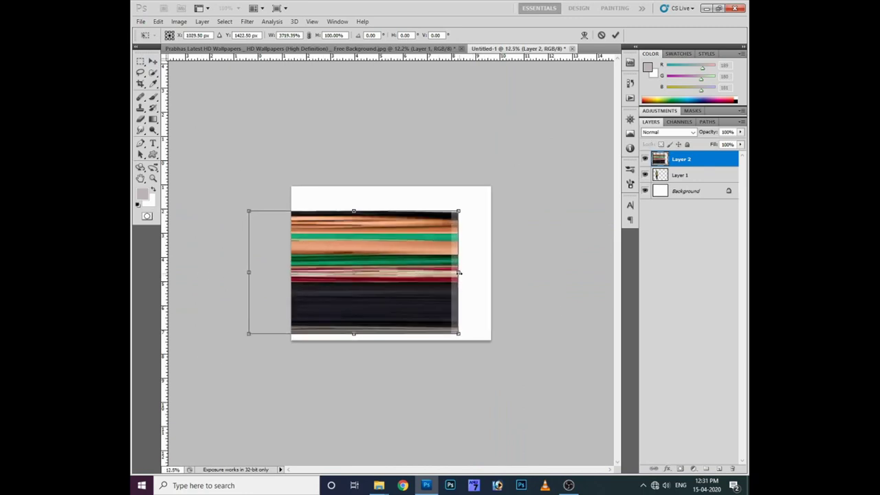
pyautogui.moveTo(458, 273); pyautogui.dragTo(687, 272)
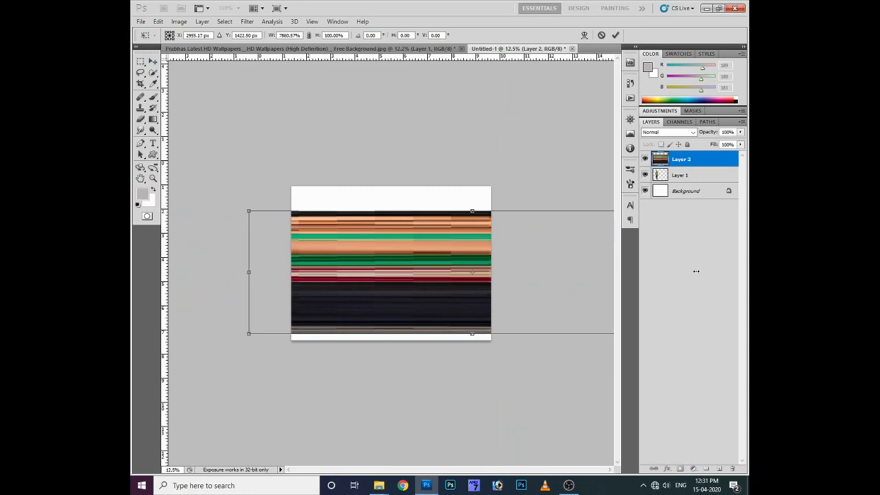
pyautogui.press('Return')
pyautogui.rightClick(421, 253)
pyautogui.click(423, 253)
pyautogui.hotkey('ctrl', '+')
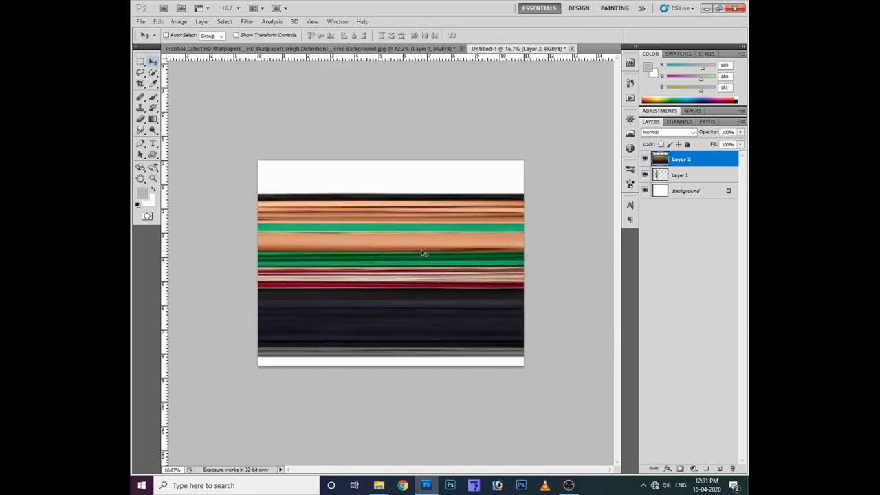
pyautogui.rightClick(418, 248)
pyautogui.click(425, 252)
# Step: Send the streaks behind the man, nudge the man slightly left, and reselect Layer 2
pyautogui.hotkey('ctrl', '[')
pyautogui.rightClick(322, 244)
pyautogui.click(333, 249)
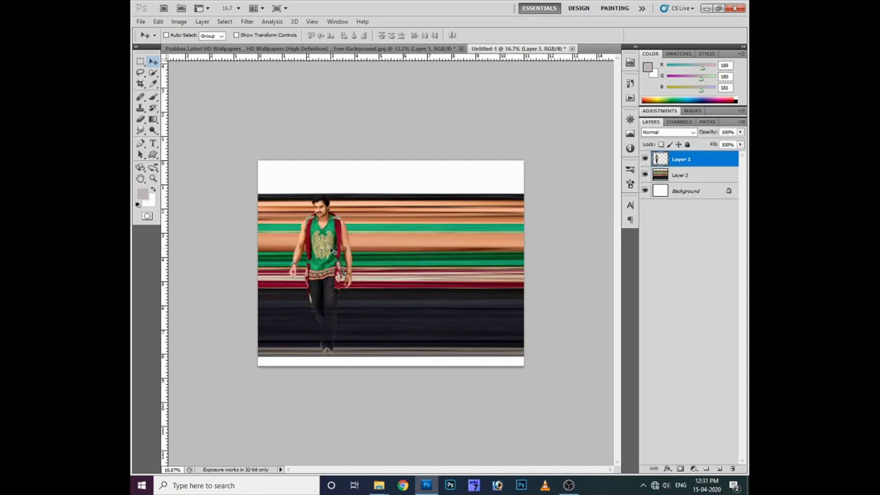
pyautogui.moveTo(333, 250); pyautogui.dragTo(321, 250)
pyautogui.rightClick(405, 251)
pyautogui.click(417, 248)
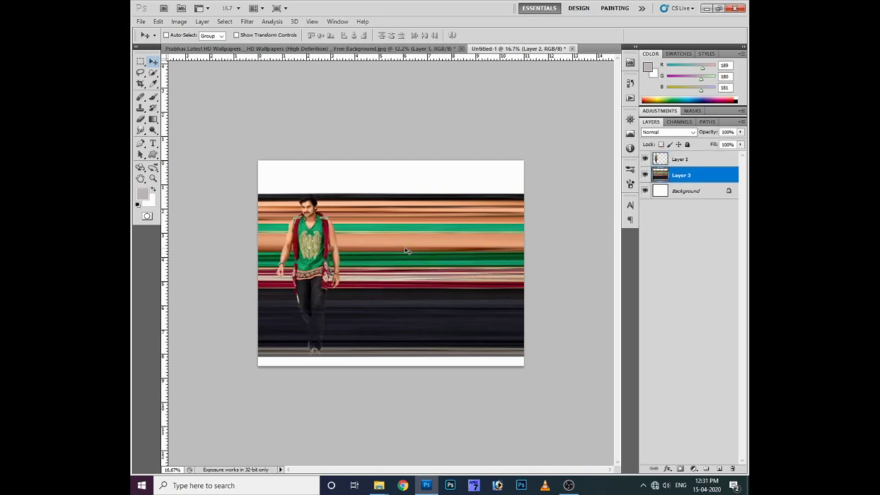
# Step: Apply Brightness/Contrast to Layer 2 with brightness 36 and contrast 45
pyautogui.hotkey('alt', 'i')
pyautogui.press('a')
pyautogui.press('b')
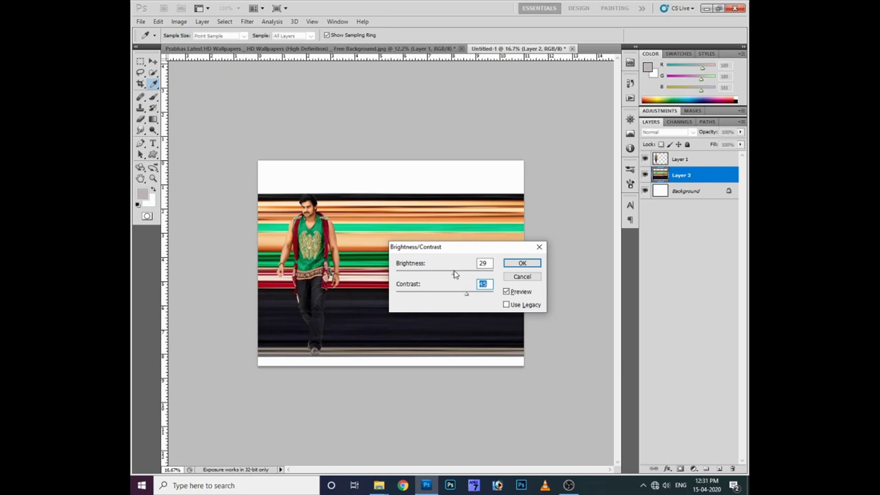
pyautogui.moveTo(463, 275); pyautogui.dragTo(456, 275)
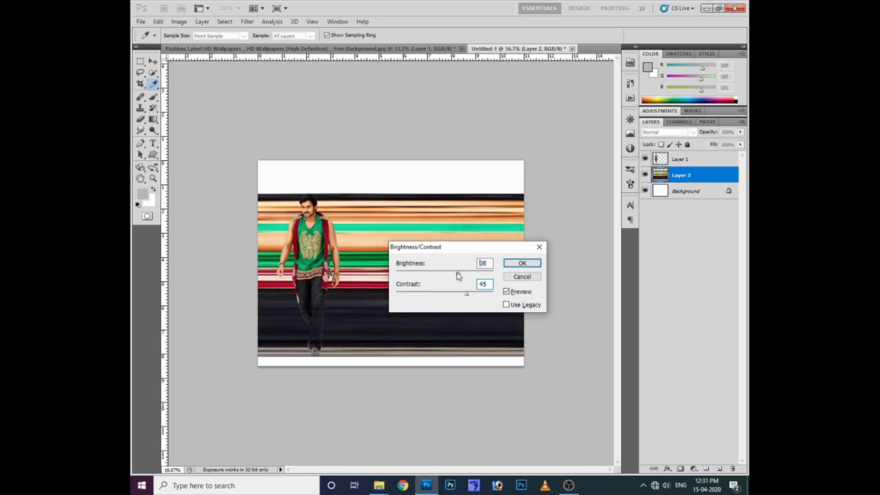
pyautogui.click(506, 292)
pyautogui.click(505, 292)
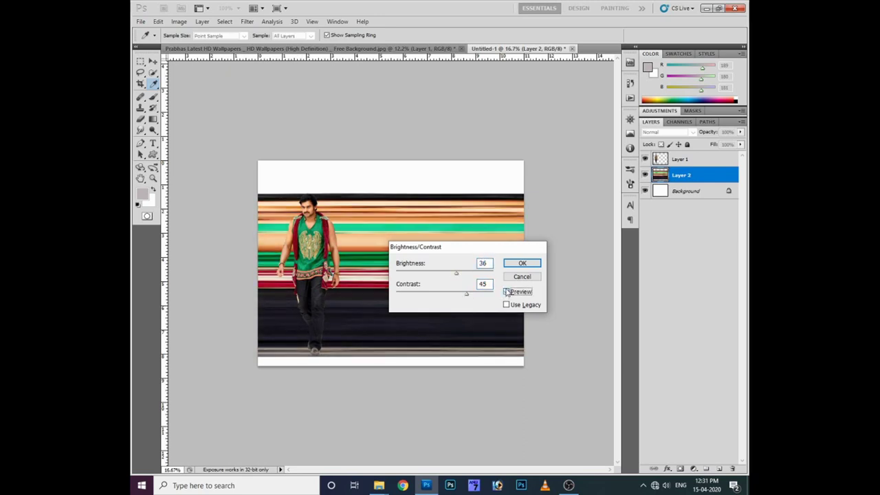
pyautogui.click(521, 263)
pyautogui.moveTo(453, 300); pyautogui.dragTo(452, 303)
# Step: Put the striped layer into Warp and bend its corners up and inward into a curve
pyautogui.hotkey('ctrl', 't')
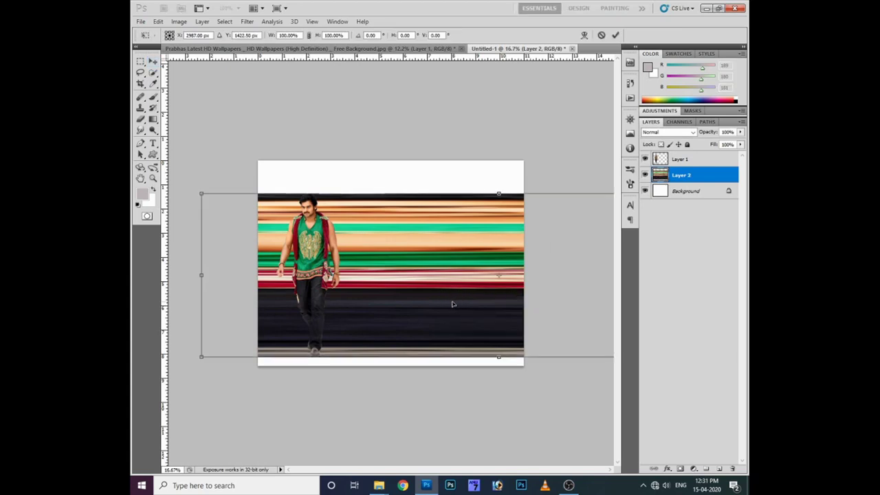
pyautogui.hotkey('ctrl', '-')
pyautogui.hotkey('ctrl', '-')
pyautogui.hotkey('ctrl', '-')
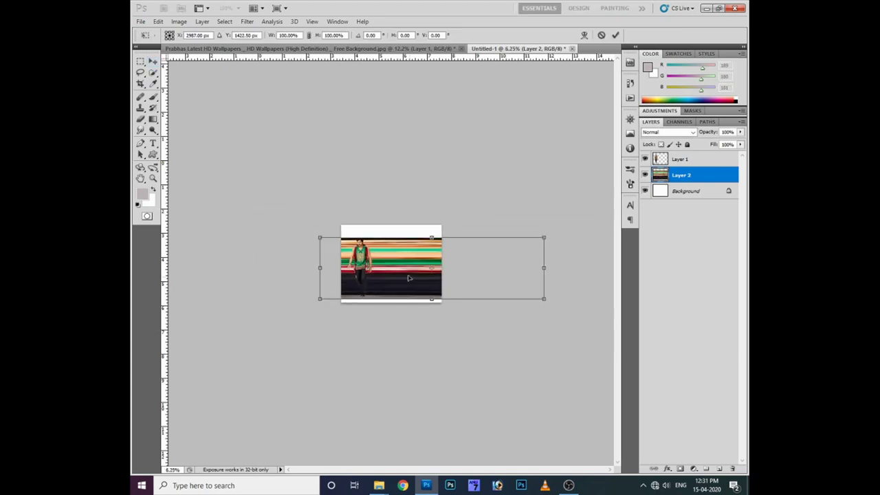
pyautogui.rightClick(409, 276)
pyautogui.click(444, 347)
pyautogui.moveTo(544, 300)
pyautogui.mouseDown()
pyautogui.moveTo(504, 250)
pyautogui.moveTo(459, 221)
pyautogui.moveTo(340, 179)
pyautogui.mouseUp()
pyautogui.moveTo(543, 239); pyautogui.dragTo(372, 176)
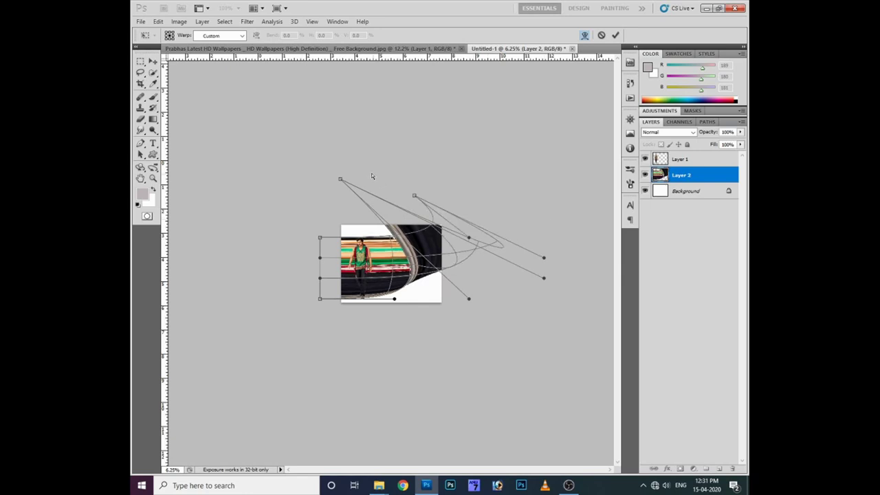
pyautogui.moveTo(415, 197); pyautogui.dragTo(339, 156)
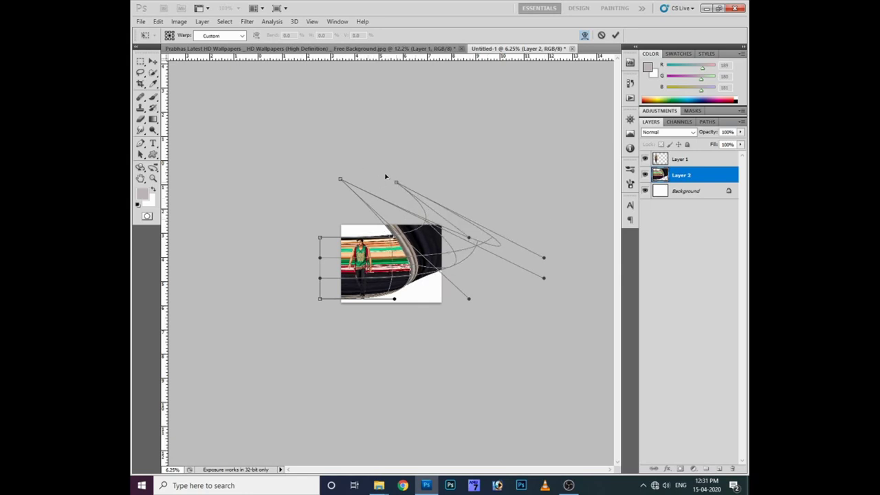
pyautogui.moveTo(543, 279)
pyautogui.mouseDown()
pyautogui.moveTo(417, 253)
pyautogui.moveTo(395, 228)
pyautogui.mouseUp()
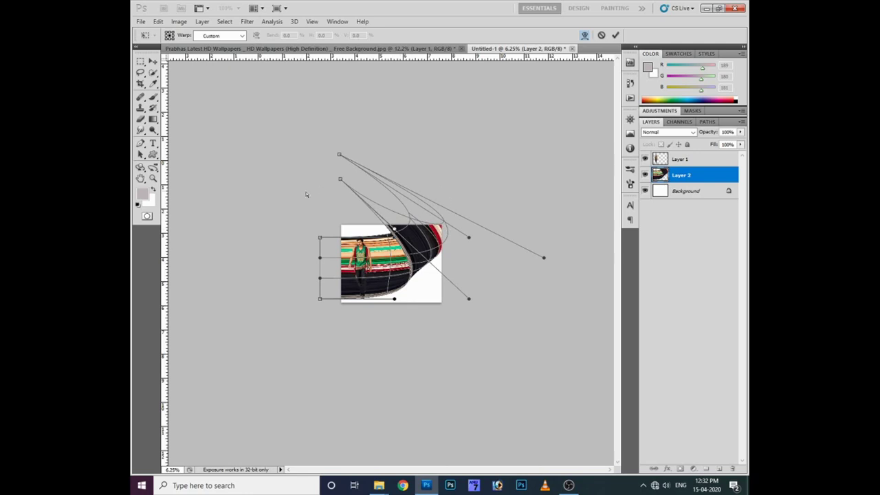
# Step: Refine the ribbon's upper bends and lower sweep, then commit the warp
pyautogui.moveTo(341, 181); pyautogui.dragTo(322, 185)
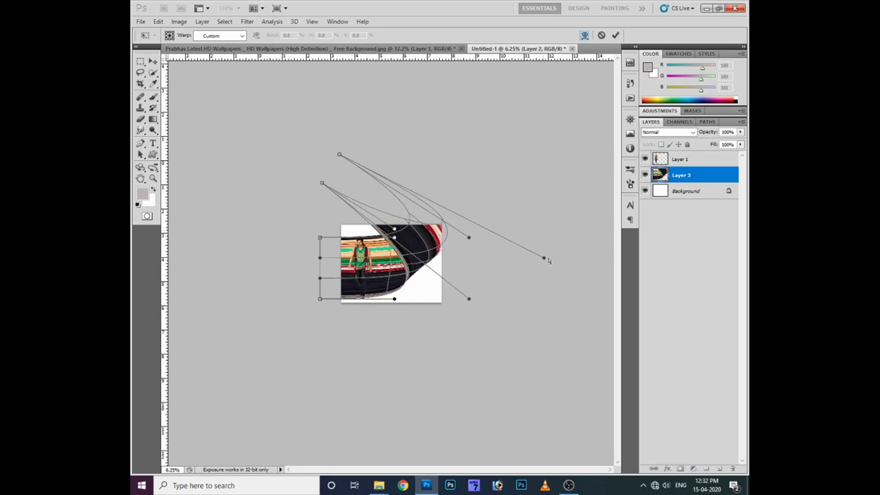
pyautogui.moveTo(545, 260); pyautogui.dragTo(480, 243)
pyautogui.moveTo(340, 156)
pyautogui.mouseDown()
pyautogui.moveTo(357, 152)
pyautogui.moveTo(359, 161)
pyautogui.mouseUp()
pyautogui.moveTo(467, 300); pyautogui.dragTo(472, 313)
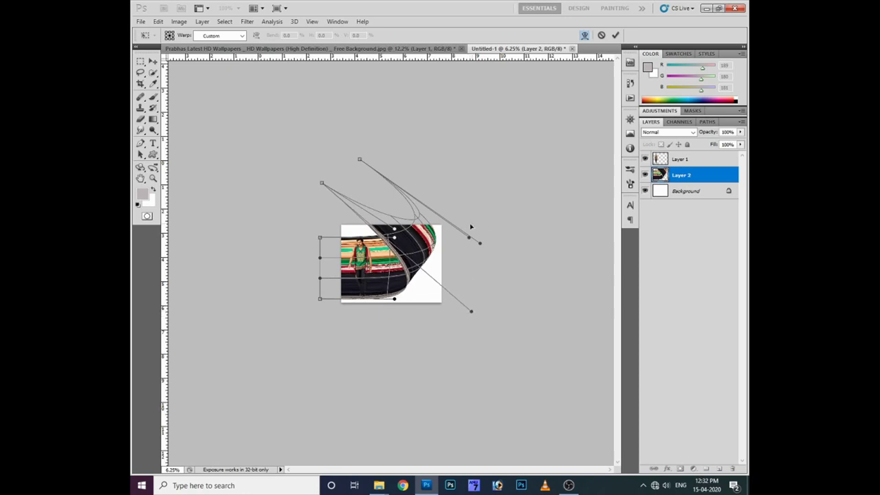
pyautogui.moveTo(394, 229); pyautogui.dragTo(383, 236)
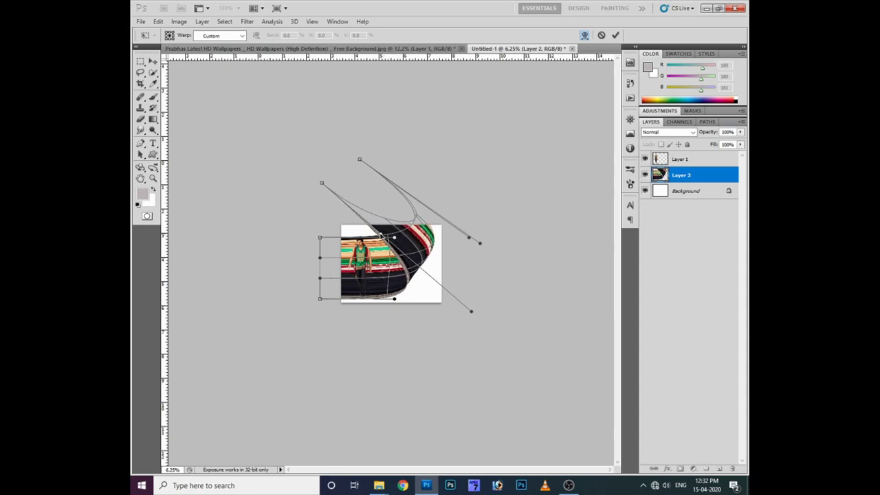
pyautogui.moveTo(471, 314); pyautogui.dragTo(475, 316)
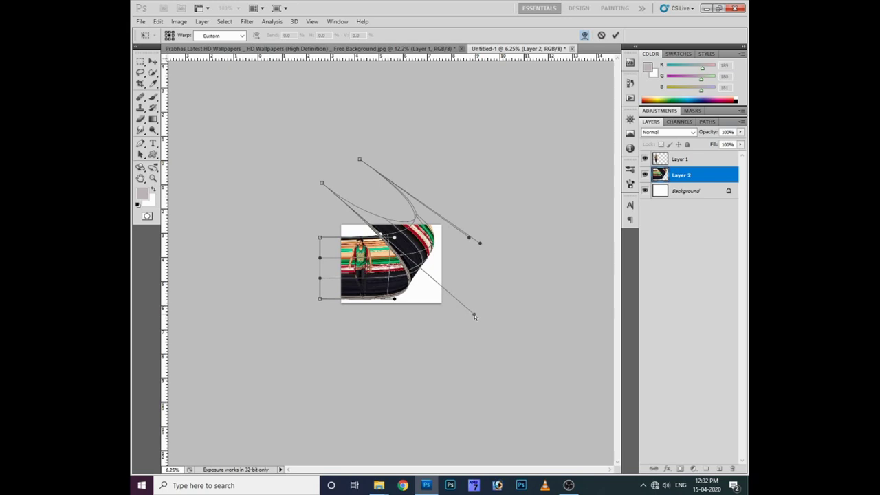
pyautogui.press('Return')
# Step: On the striped Layer 2, trace a Pen path around the area left of the man
pyautogui.hotkey('ctrl', '0')
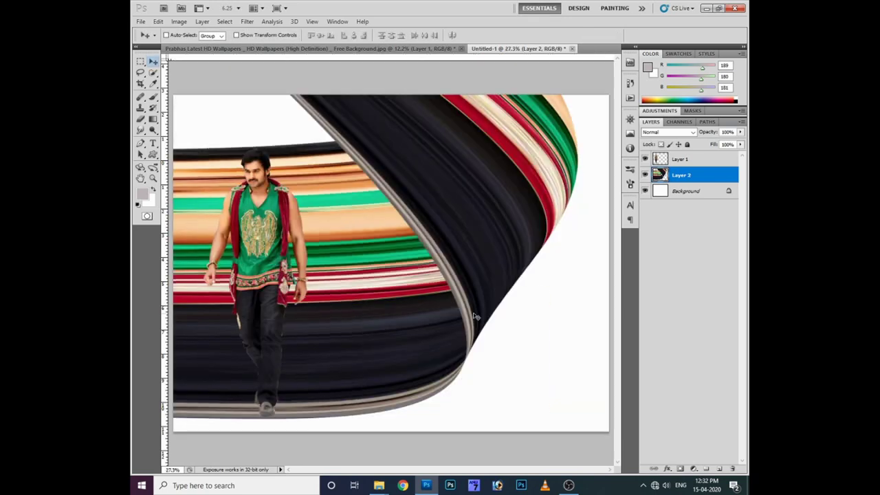
pyautogui.rightClick(260, 219)
pyautogui.click(279, 220)
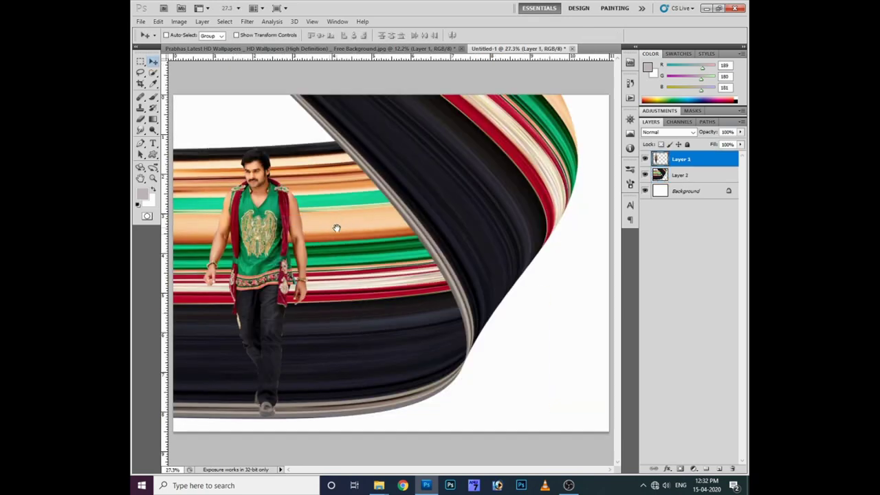
pyautogui.rightClick(319, 238)
pyautogui.click(337, 242)
pyautogui.press('p')
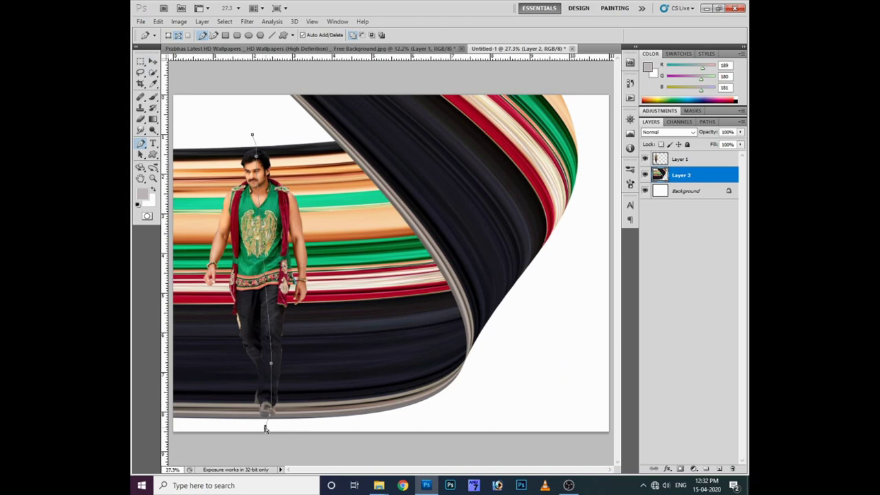
pyautogui.hotkey('ctrl', '-')
pyautogui.hotkey('ctrl', '-')
pyautogui.click(206, 186)
pyautogui.click(249, 146)
pyautogui.click(306, 186)
# Step: Turn the path into a selection, delete the stripes inside it, and deselect
pyautogui.hotkey('ctrl', 'Return')
pyautogui.rightClick(378, 259)
pyautogui.click(395, 264)
pyautogui.press('Delete')
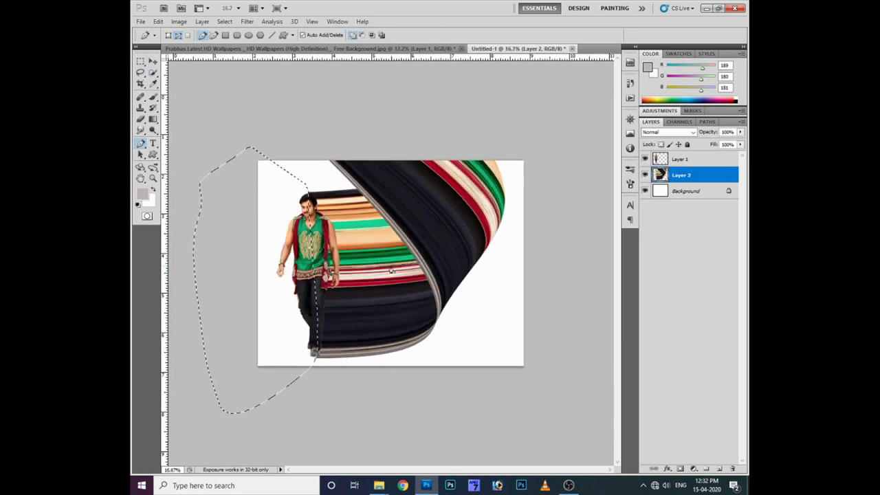
pyautogui.hotkey('ctrl', 'd')
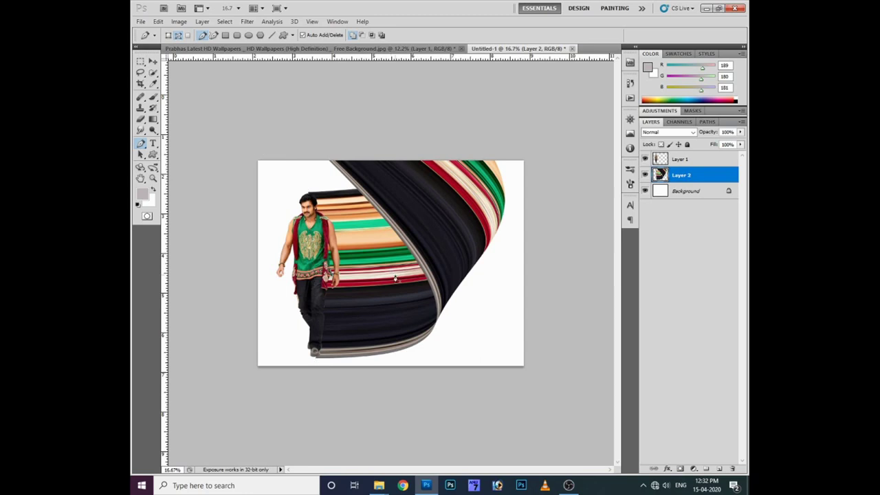
# Step: Squash the ribbon layer slightly from the bottom with Free Transform
pyautogui.press('v')
pyautogui.hotkey('ctrl', '+')
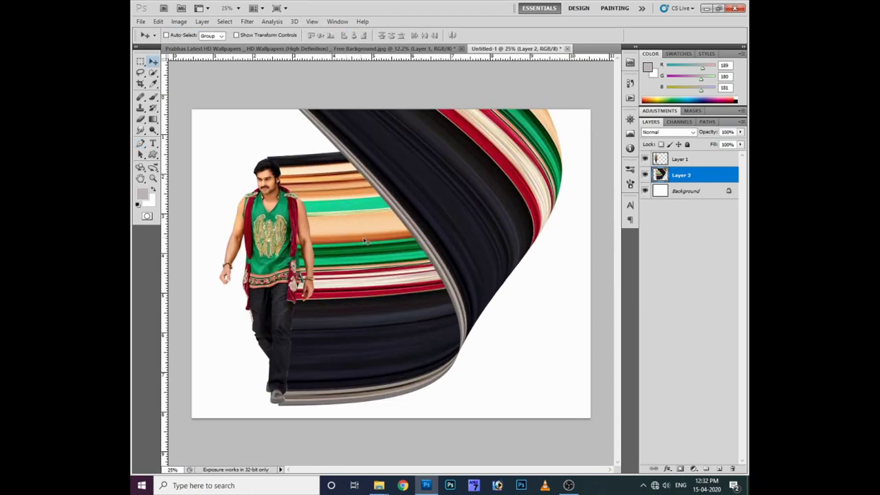
pyautogui.hotkey('ctrl', 't')
pyautogui.moveTo(335, 407); pyautogui.dragTo(334, 405)
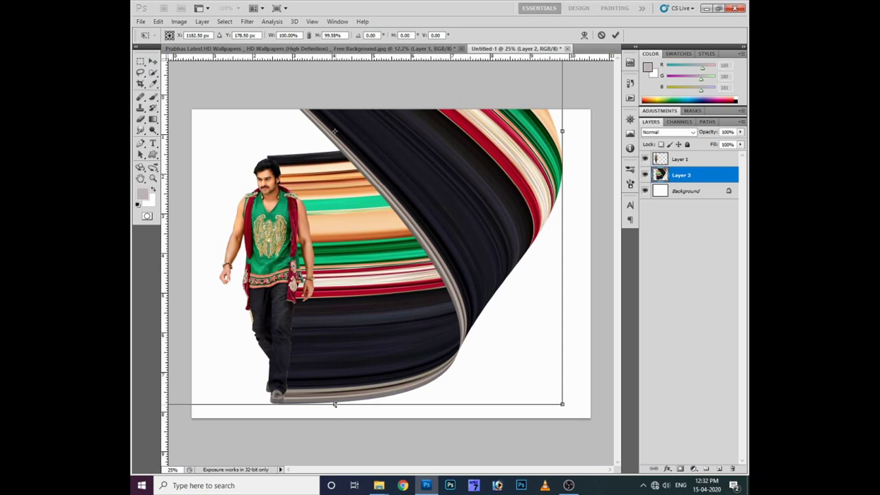
# Step: Rotate Layer 2's ribbon 1.44° clockwise, nudge its top edge down, and commit the transform
pyautogui.hotkey('ctrl', '-')
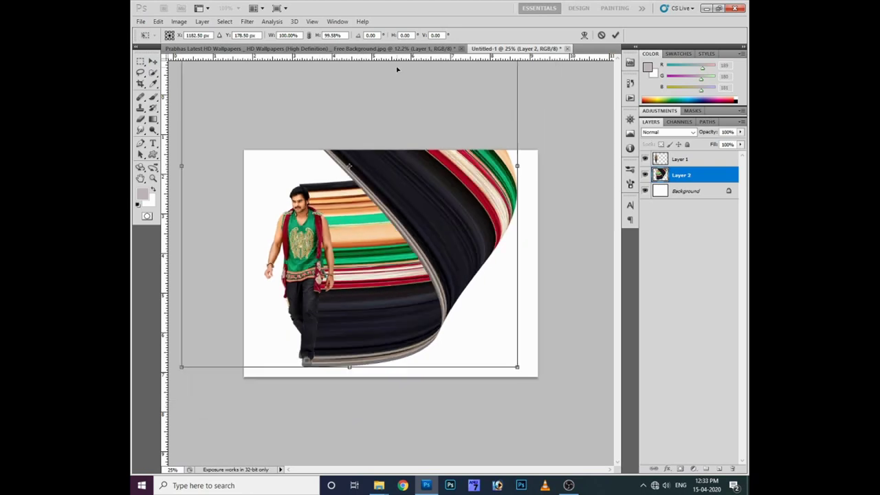
pyautogui.hotkey('ctrl', '-')
pyautogui.moveTo(542, 310); pyautogui.dragTo(546, 318)
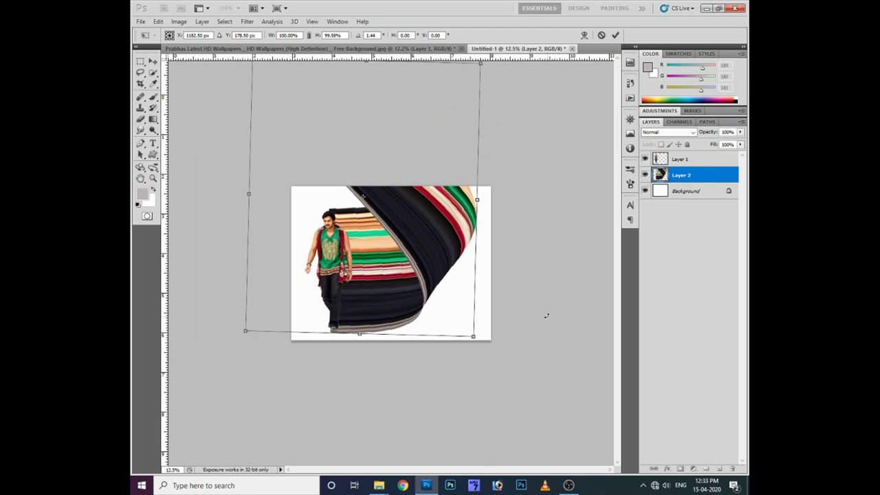
pyautogui.hotkey('ctrl', '-')
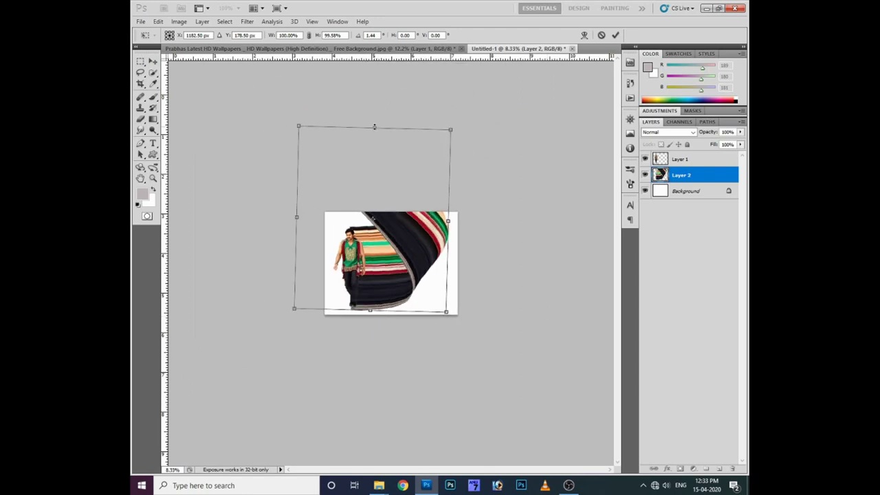
pyautogui.moveTo(374, 126); pyautogui.dragTo(374, 129)
pyautogui.press('Return')
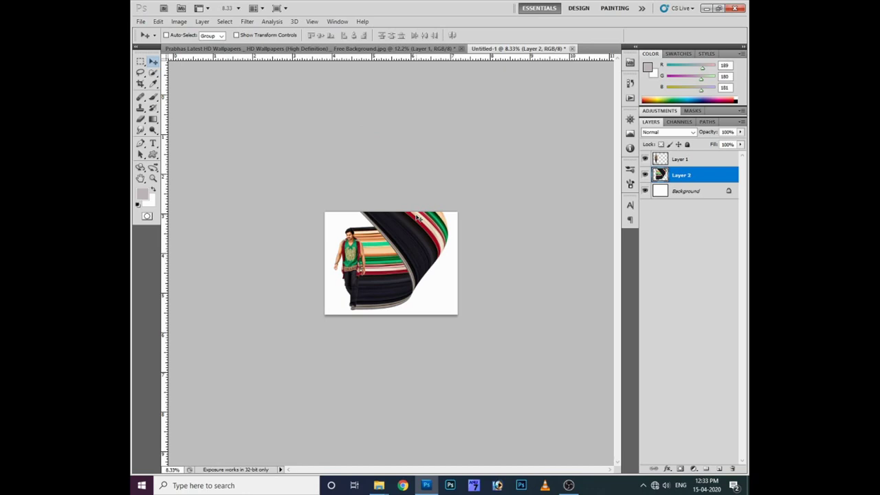
pyautogui.hotkey('ctrl', '+')
pyautogui.hotkey('ctrl', '+')
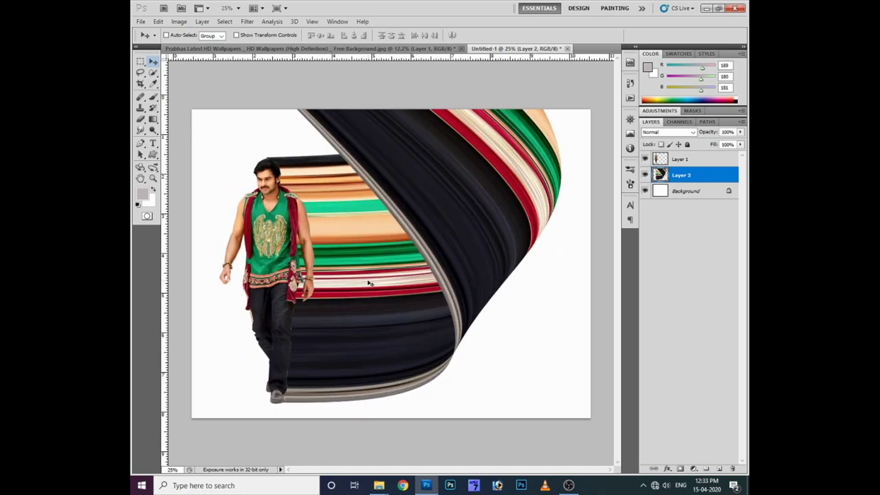
# Step: Boost the colour-streak stripes with a Vibrance adjustment
pyautogui.hotkey('alt', 'i')
pyautogui.press('j')
pyautogui.press('v')
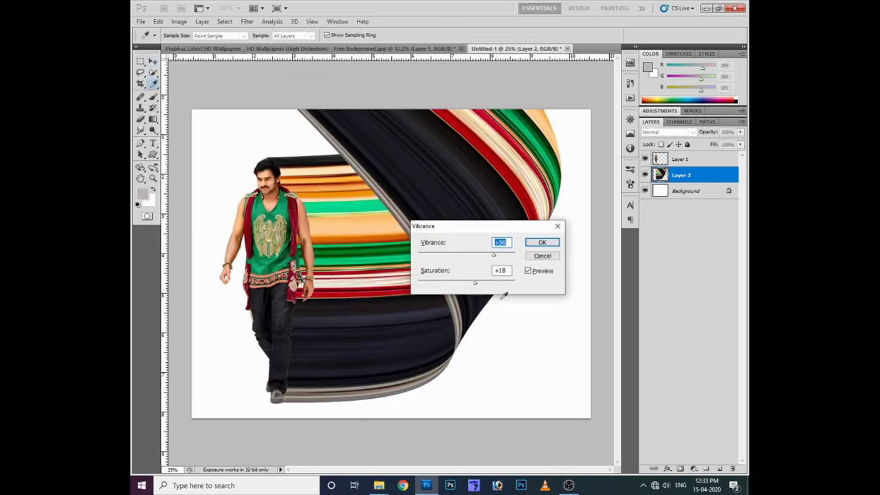
pyautogui.moveTo(477, 287); pyautogui.dragTo(501, 288)
pyautogui.press('Return')
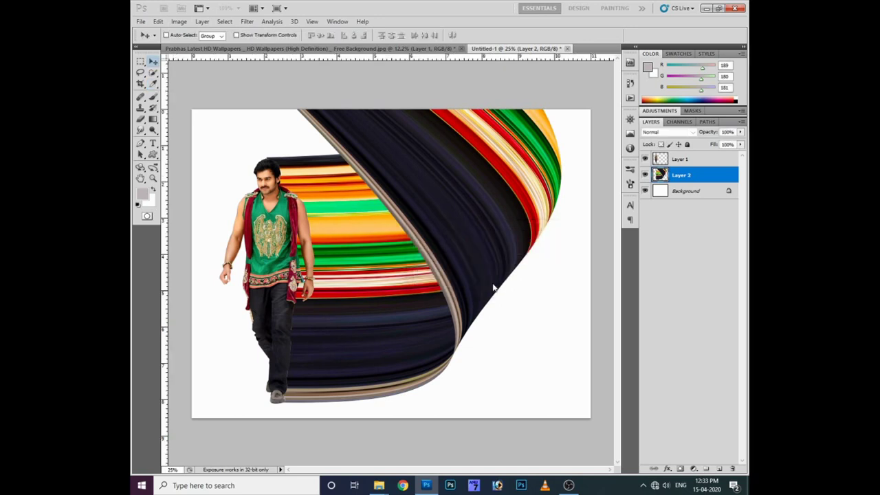
# Step: Zoom in and switch between the man and ribbon layers, ending on the man's layer
pyautogui.hotkey('ctrl', '+')
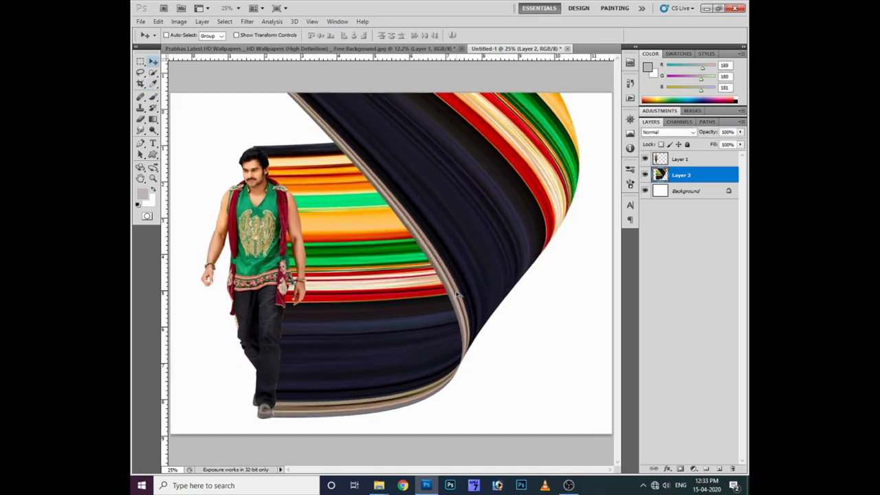
pyautogui.rightClick(313, 284)
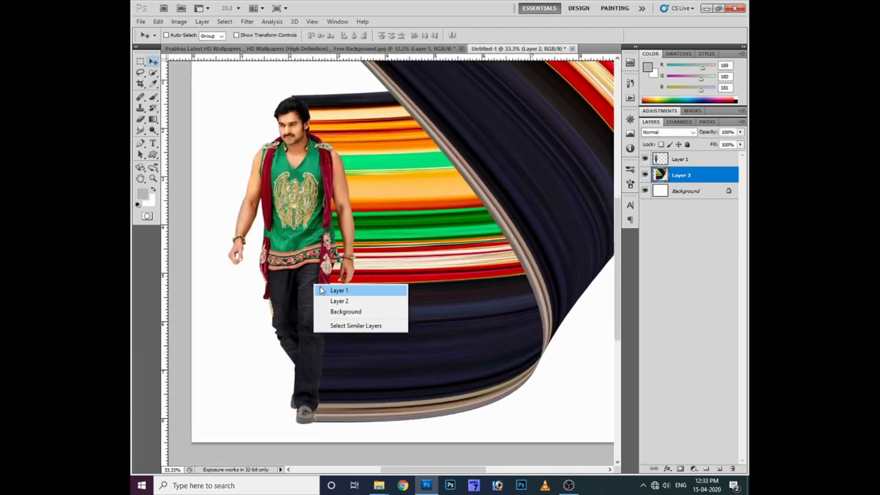
pyautogui.click(331, 291)
pyautogui.rightClick(385, 295)
pyautogui.click(398, 299)
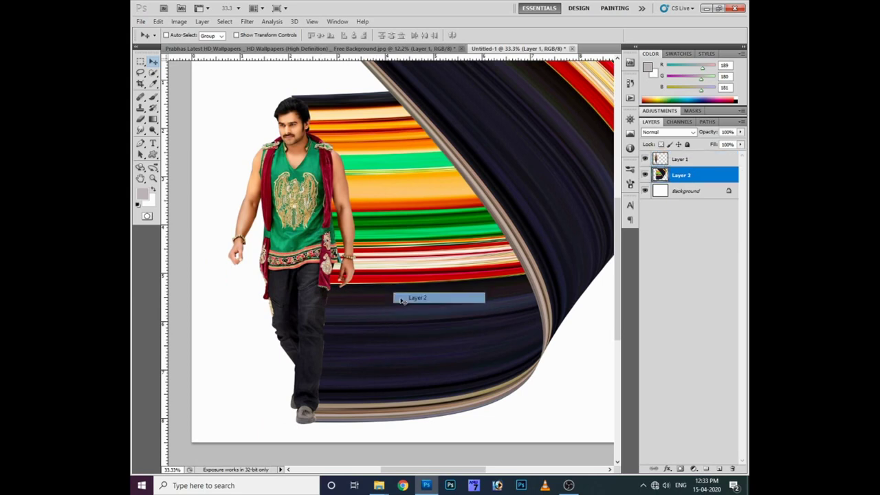
pyautogui.press('Down')
pyautogui.press('Down')
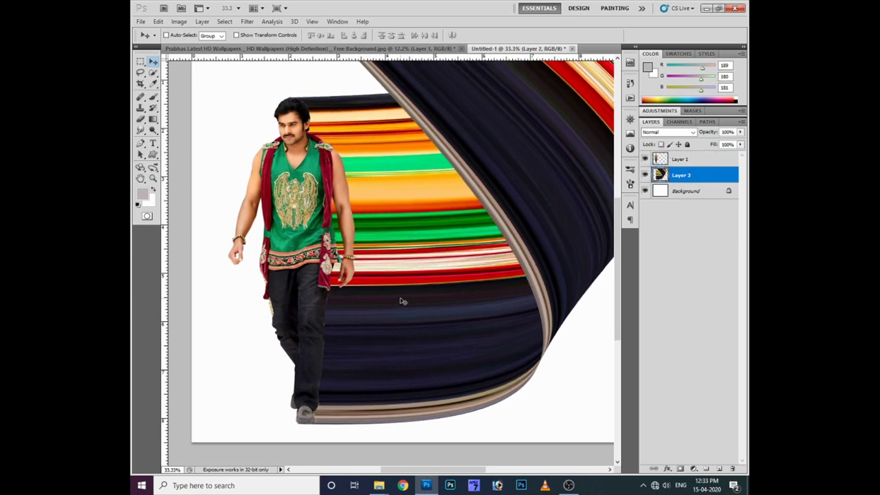
pyautogui.press('e')
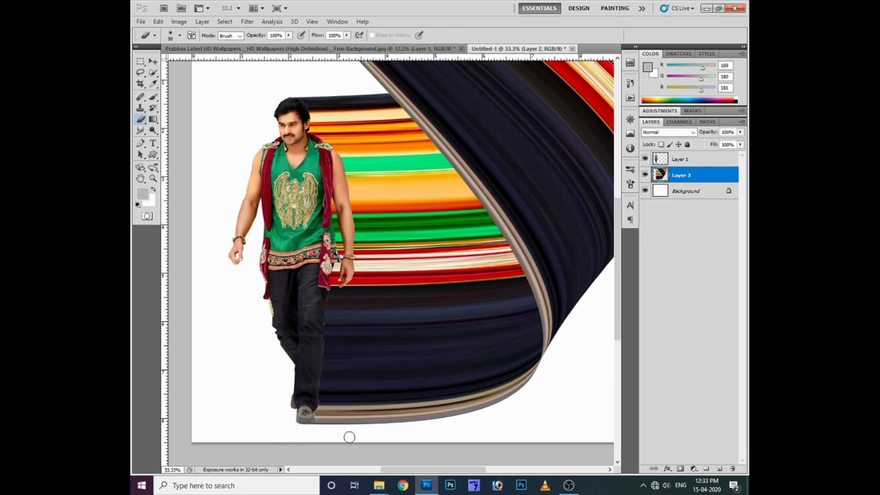
pyautogui.hotkey('alt', ']')
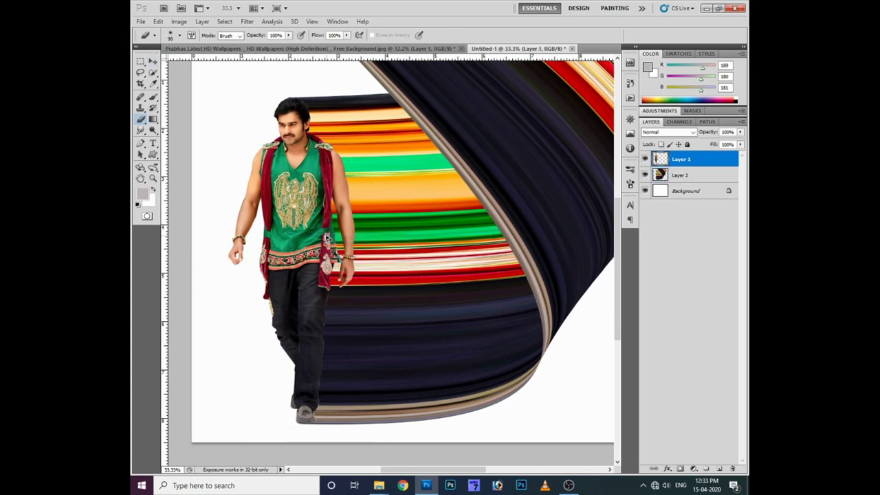
# Step: Brighten the man by bowing the Curves line upward
pyautogui.hotkey('ctrl', 'm')
pyautogui.click(663, 272)
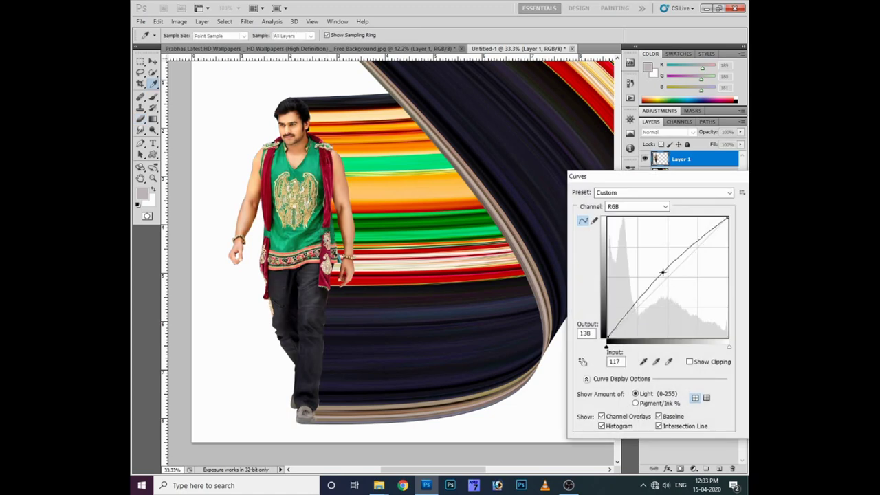
pyautogui.press('Return')
pyautogui.rightClick(283, 195)
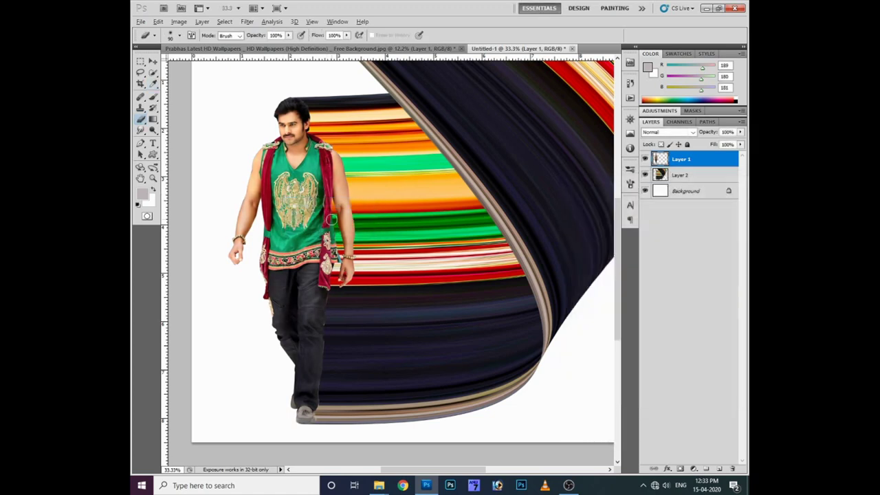
# Step: Apply Vibrance to the man and fade it to 30%
pyautogui.press('i')
pyautogui.press('a')
pyautogui.press('v')
pyautogui.press('Return')
pyautogui.hotkey('ctrl', 'shift', 'f')
pyautogui.write('30')
pyautogui.press('Return')
# Step: Reconfirm the fade, abandon a second Curves attempt, and duplicate the man's layer
pyautogui.press('b')
pyautogui.hotkey('ctrl', 'shift', 'f')
pyautogui.press('Return')
pyautogui.press('v')
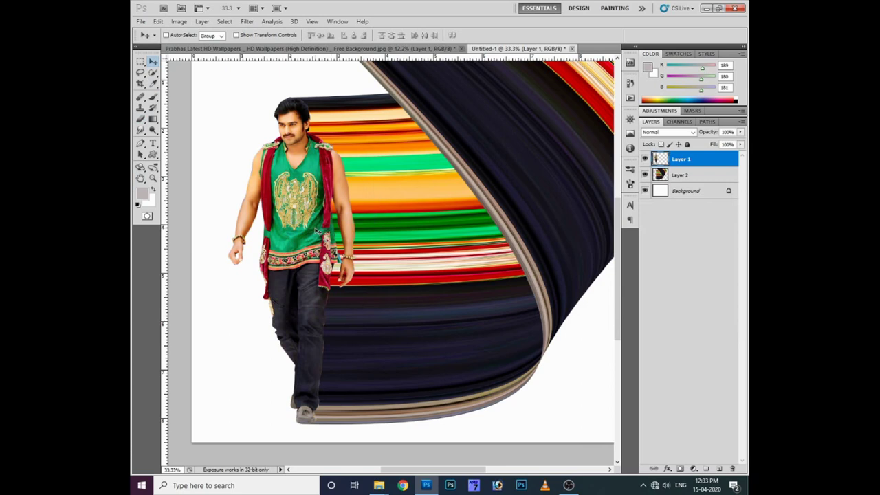
pyautogui.hotkey('ctrl', 'm')
pyautogui.moveTo(663, 276); pyautogui.dragTo(661, 264)
pyautogui.press('Escape')
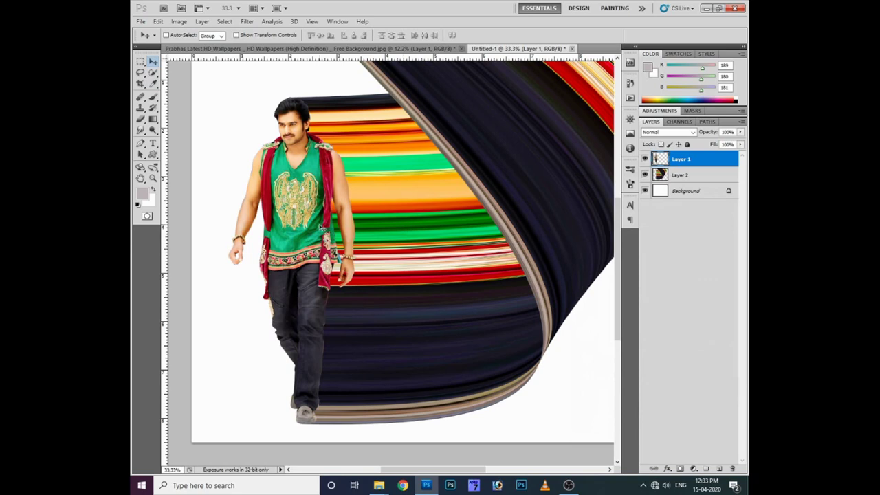
pyautogui.hotkey('ctrl', 'j')
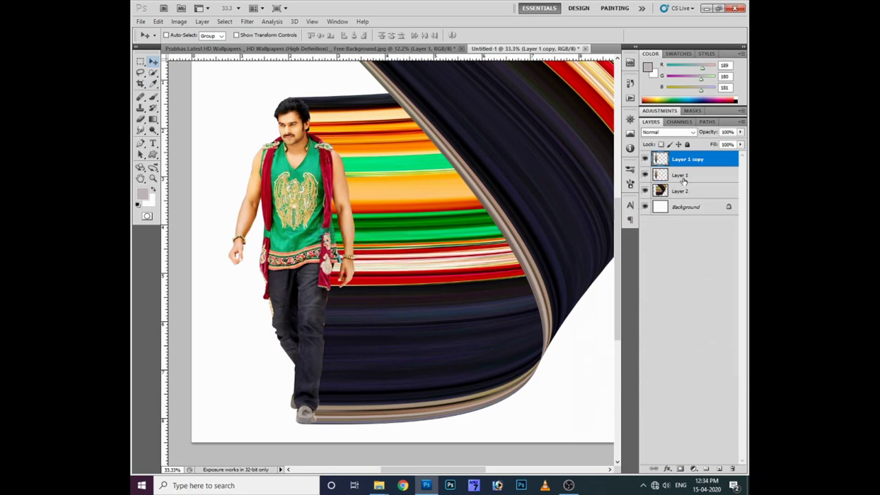
# Step: Give the original man layer (Layer 1) a black Color Overlay effect
pyautogui.click(682, 177)
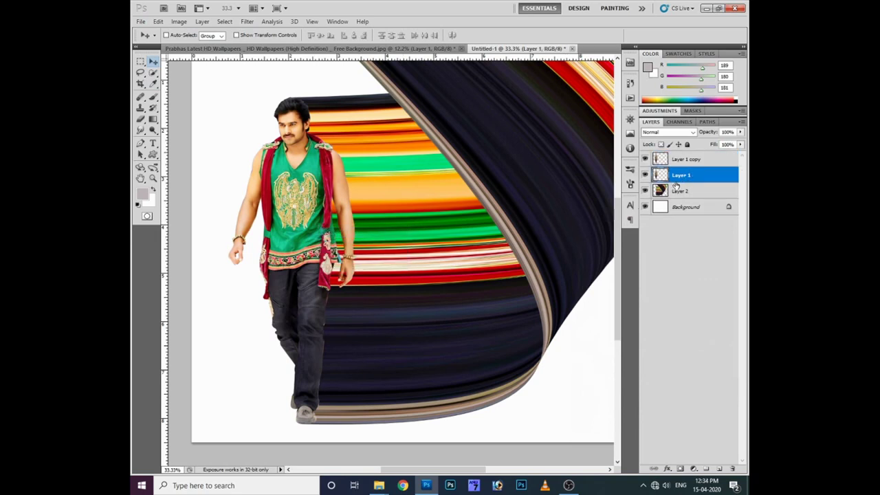
pyautogui.click(666, 469)
pyautogui.click(677, 424)
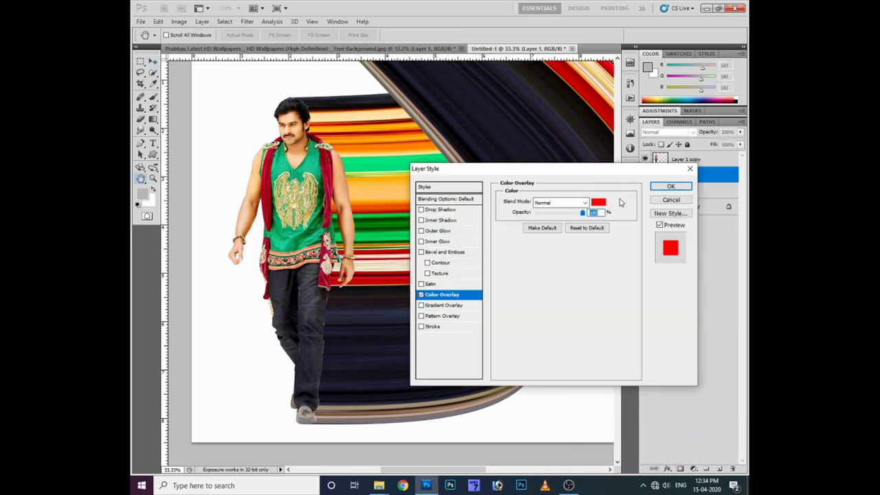
pyautogui.click(598, 202)
pyautogui.moveTo(440, 412); pyautogui.dragTo(474, 482)
pyautogui.press('Return')
pyautogui.press('Return')
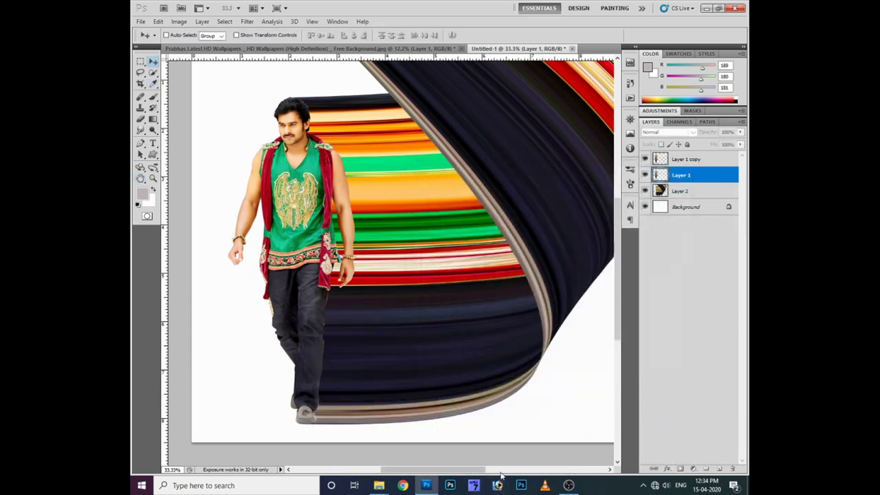
# Step: Blur the black Layer 1 with a 37.4-pixel Gaussian Blur, then reselect the top copy
pyautogui.click(247, 21)
pyautogui.moveTo(253, 110)
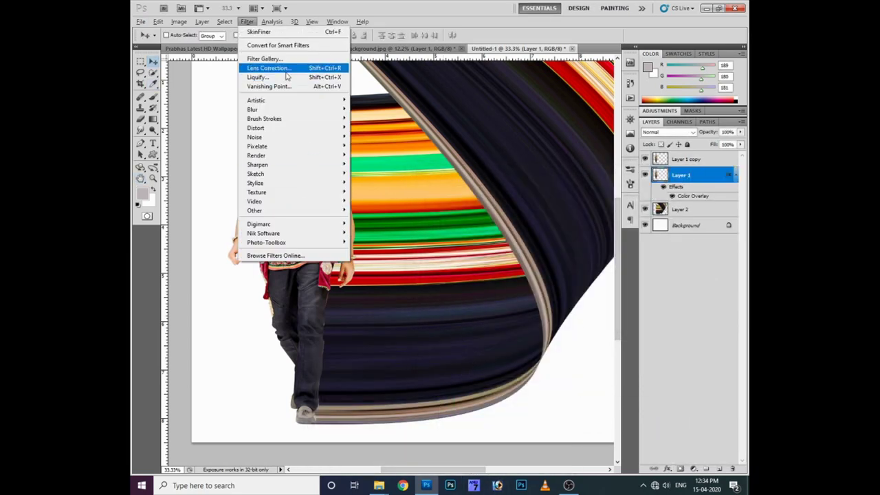
pyautogui.click(393, 151)
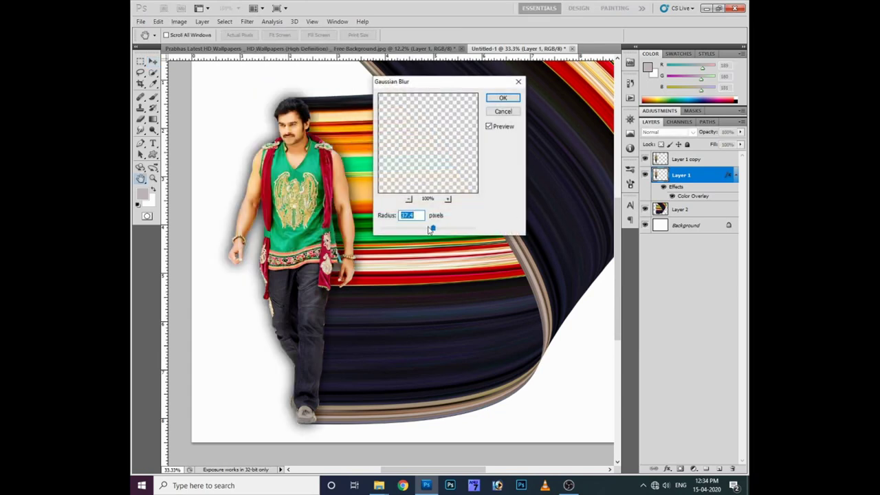
pyautogui.press('Return')
pyautogui.hotkey('ctrl', '+')
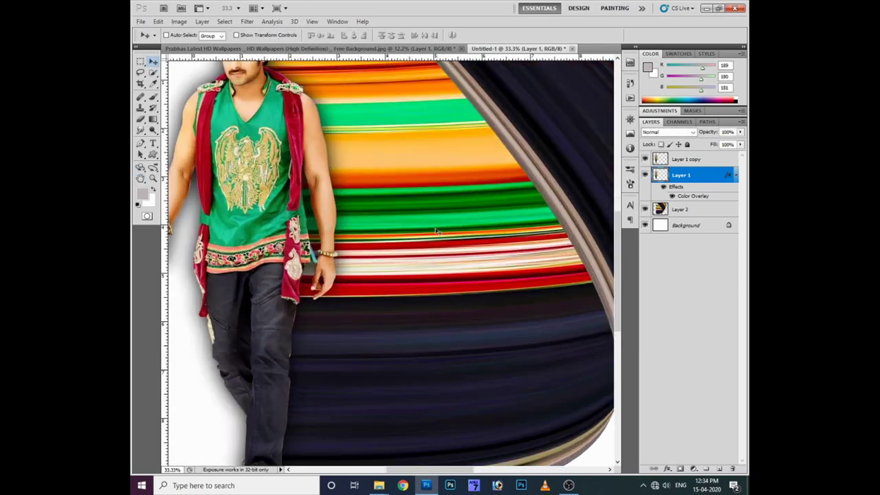
pyautogui.press('m')
pyautogui.hotkey('ctrl', '-')
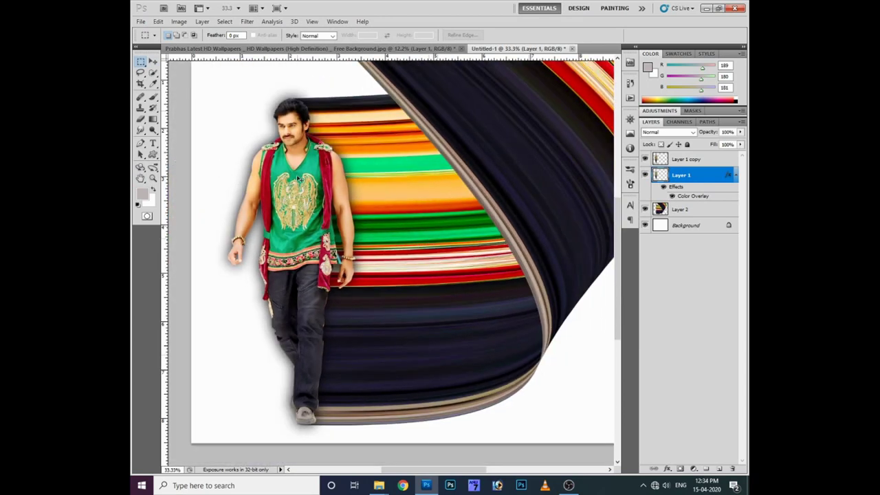
pyautogui.hotkey('alt', ']')
pyautogui.press('l')
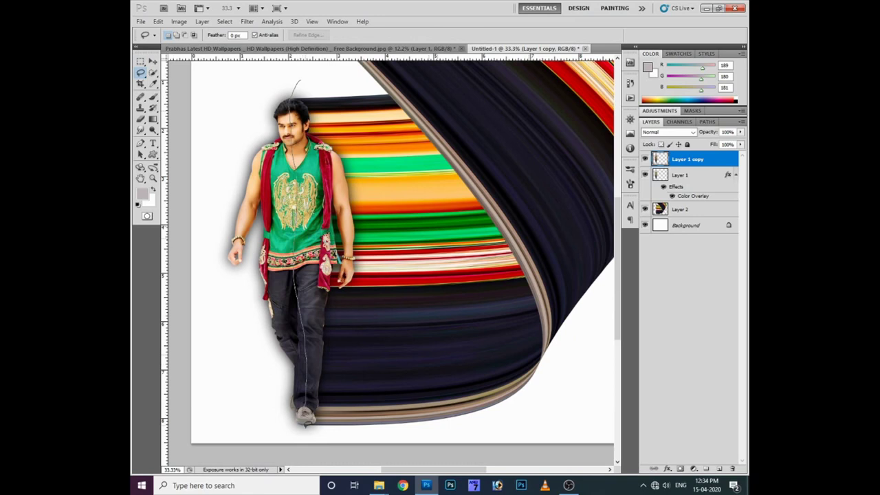
# Step: Lasso and feather the shadow on the man's left, then delete it from Layer 1
pyautogui.moveTo(218, 300); pyautogui.dragTo(282, 69)
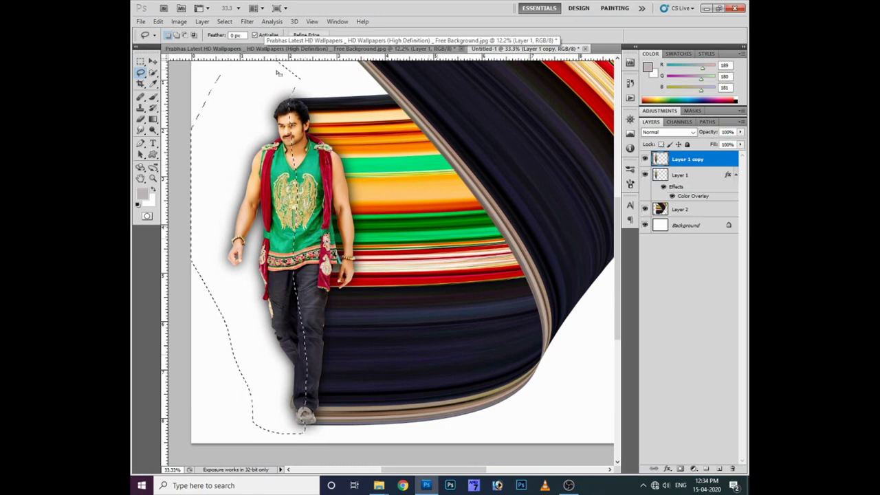
pyautogui.hotkey('shift', 'F6')
pyautogui.press('Return')
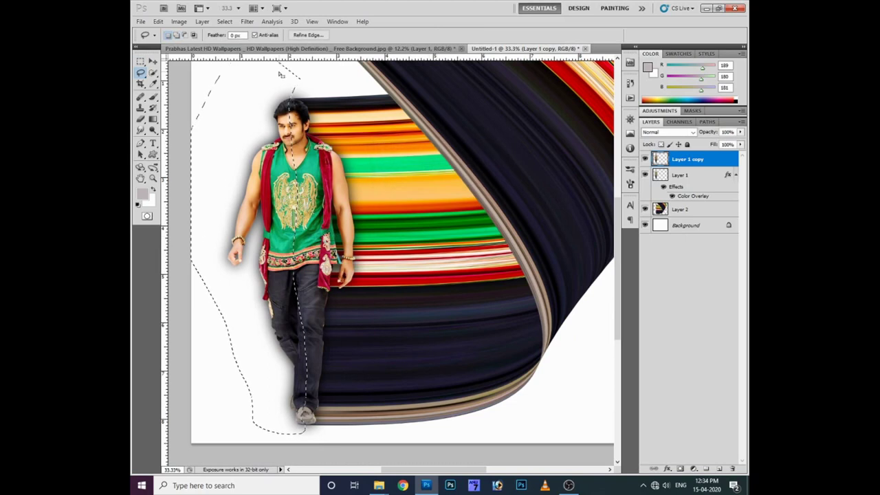
pyautogui.click(700, 177)
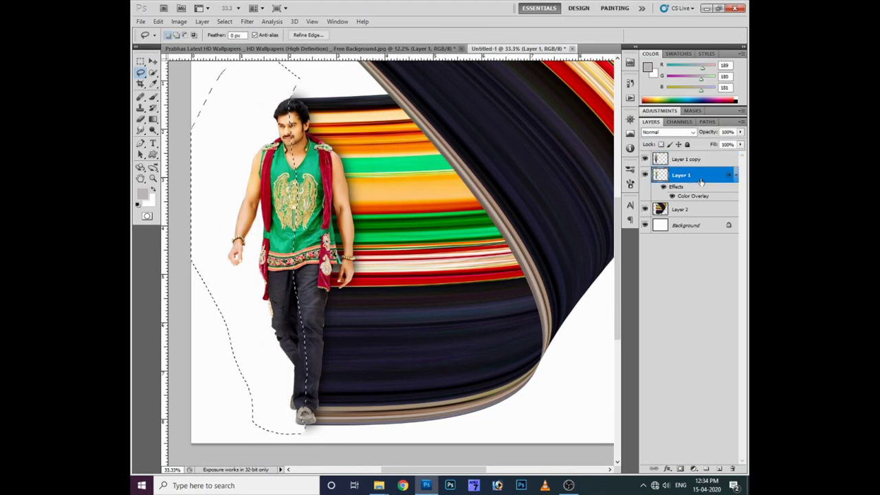
pyautogui.press('Delete')
pyautogui.hotkey('ctrl', 'd')
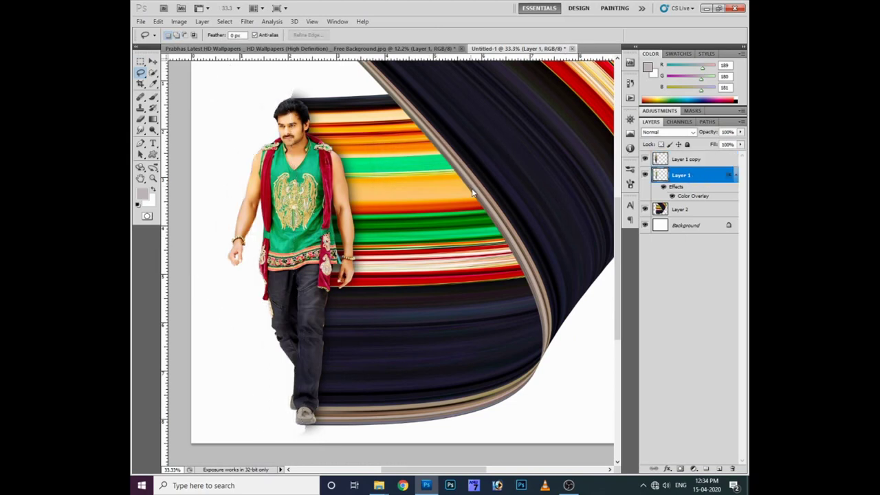
# Step: Select everything outside the ribbon and brush out the grey smudge above the stripes
pyautogui.click(694, 209)
pyautogui.keyDown('ctrl'); pyautogui.click(661, 209); pyautogui.keyUp('ctrl')
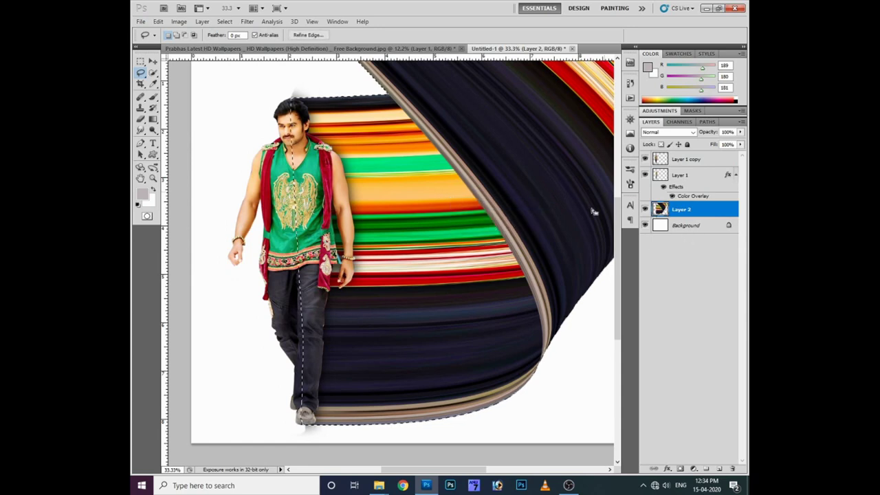
pyautogui.hotkey('ctrl', 'shift', 'i')
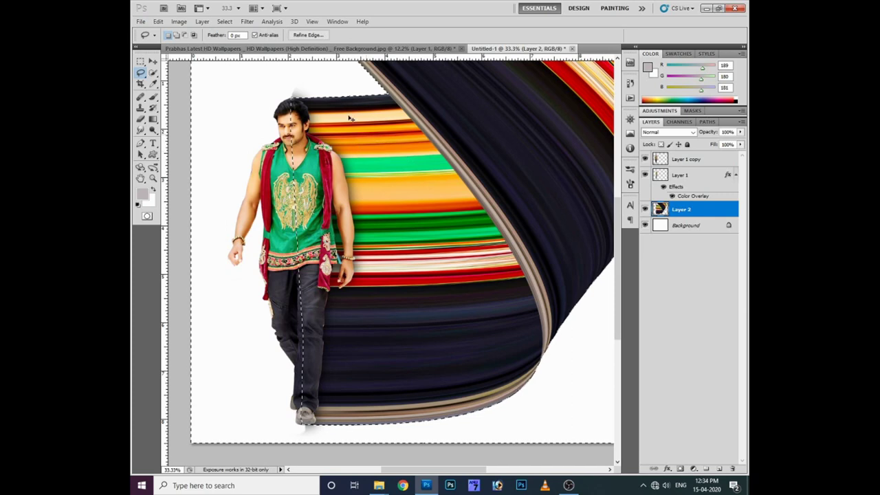
pyautogui.hotkey('alt', ']')
pyautogui.press('b')
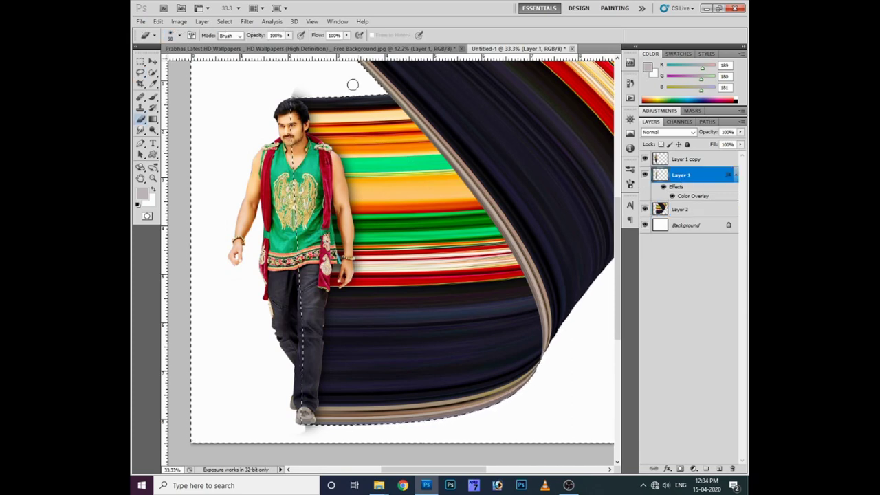
pyautogui.click(294, 89)
pyautogui.press(']')
pyautogui.press(']')
pyautogui.press(']')
pyautogui.hotkey('ctrl', 'd')
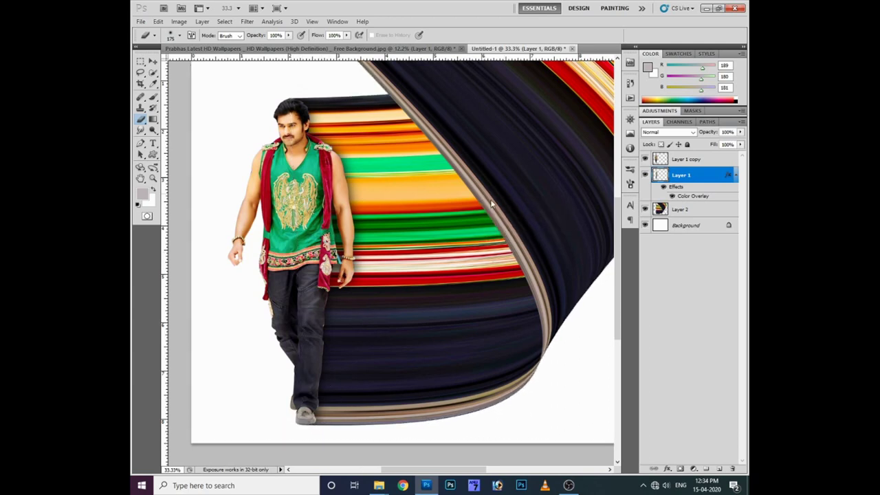
# Step: Select the ribbon layer and zoom in on its curved lower edge
pyautogui.keyDown('ctrl'); pyautogui.click(474, 207); pyautogui.keyUp('ctrl')
pyautogui.hotkey('ctrl', '+')
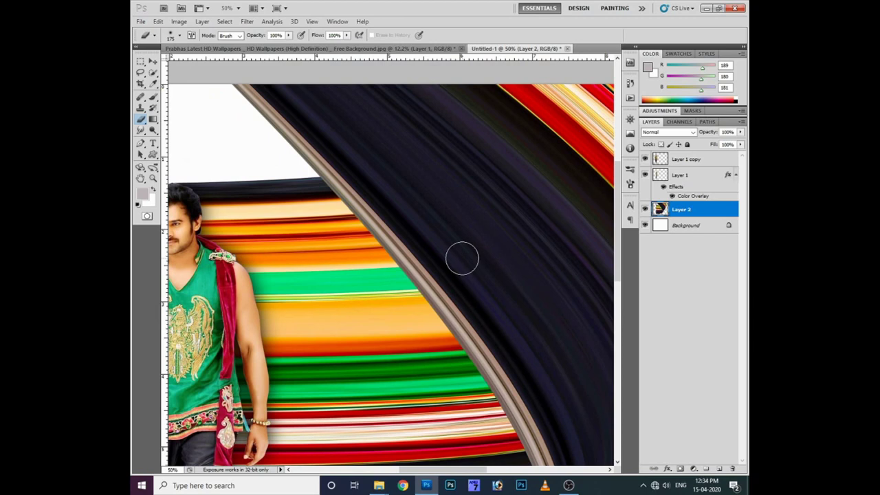
pyautogui.press('p')
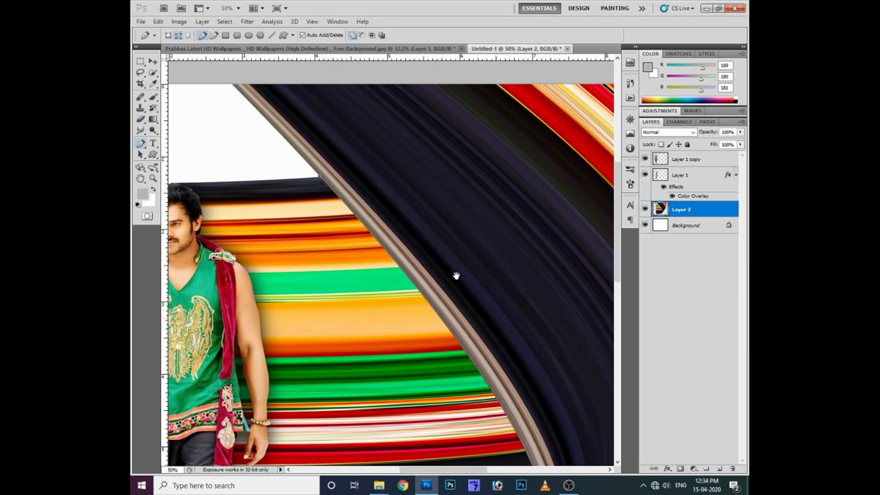
pyautogui.moveTo(455, 276); pyautogui.dragTo(396, 231)
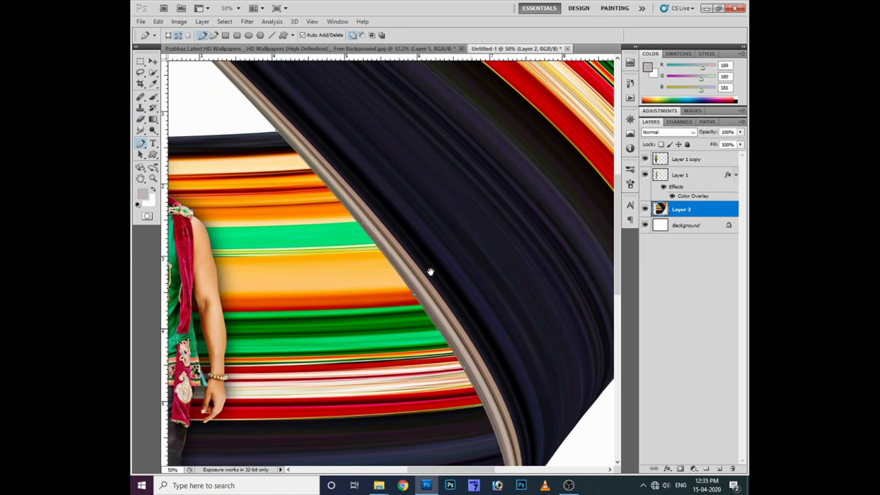
# Step: Trace a Pen path along the dark band's curved lower edge, panning to follow it
pyautogui.moveTo(469, 389); pyautogui.dragTo(430, 271)
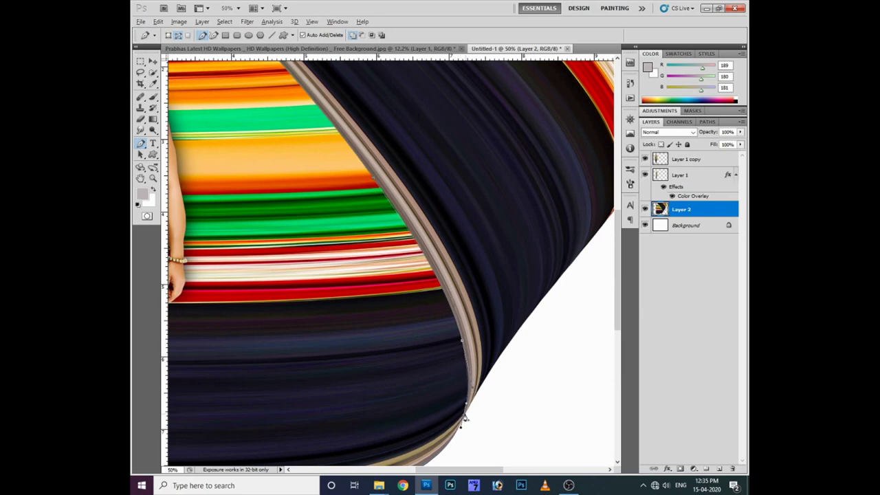
pyautogui.moveTo(464, 420); pyautogui.dragTo(474, 354)
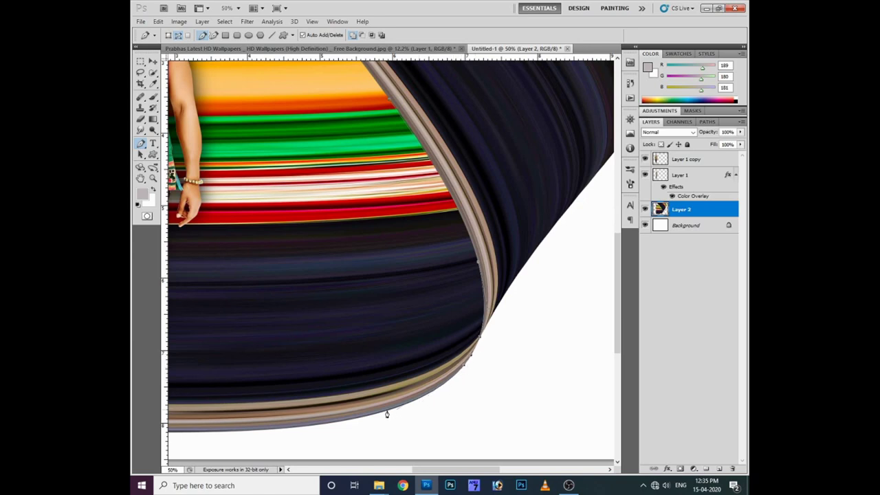
pyautogui.moveTo(350, 425); pyautogui.dragTo(331, 427)
pyautogui.moveTo(307, 357)
pyautogui.mouseDown()
pyautogui.moveTo(321, 356)
pyautogui.moveTo(360, 416)
pyautogui.mouseUp()
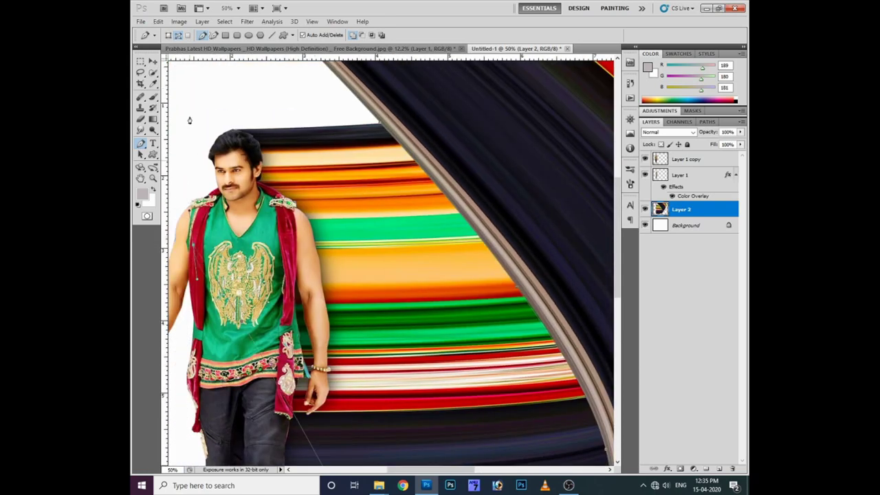
# Step: Convert the traced path into a feathered selection
pyautogui.hotkey('ctrl', 'Return')
pyautogui.hotkey('shift', 'F6')
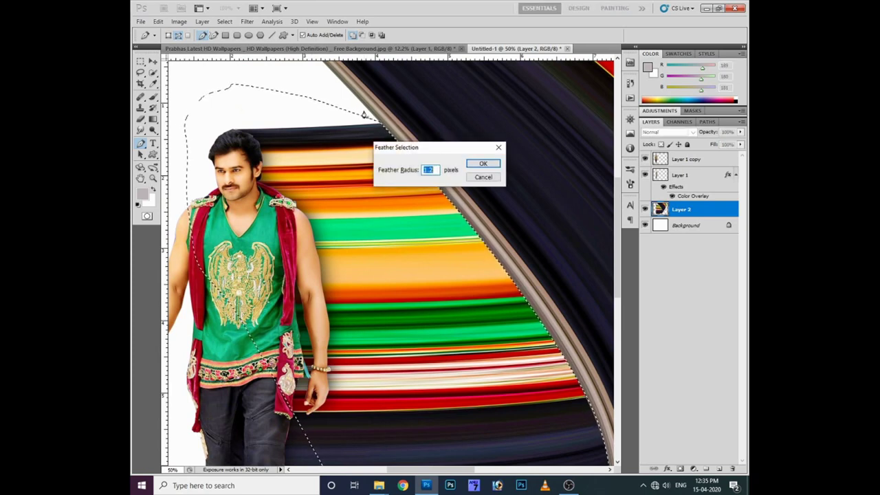
pyautogui.press('Return')
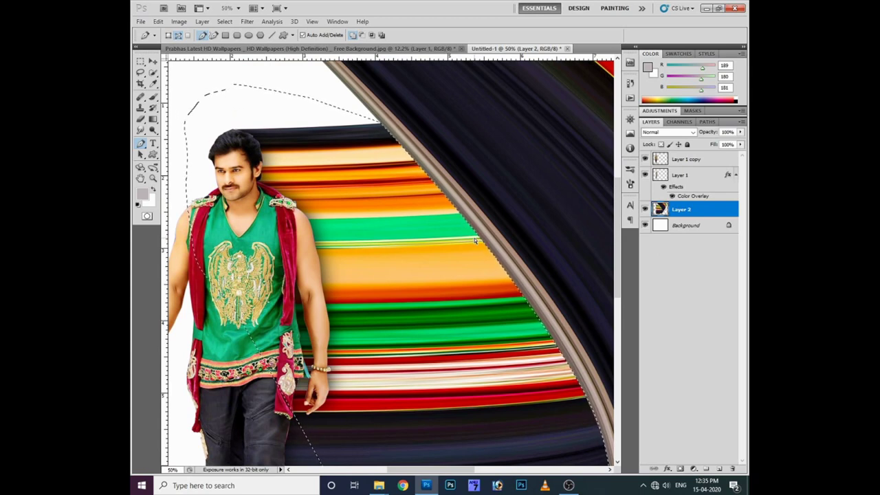
# Step: Add an empty Layer 3 and switch to the Brush tool for painting
pyautogui.hotkey('ctrl', 'shift', 'n')
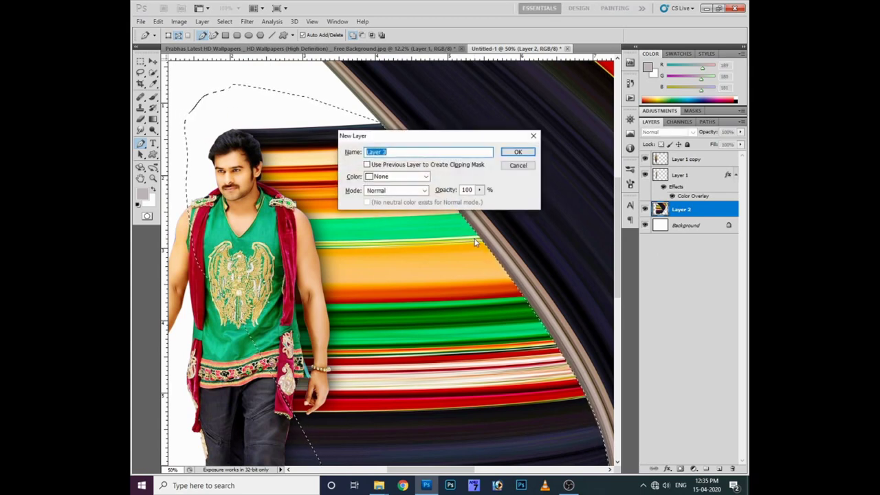
pyautogui.press('Return')
pyautogui.press('b')
pyautogui.click(143, 194)
# Step: Set the foreground colour to black and make the brush smaller
pyautogui.click(325, 468)
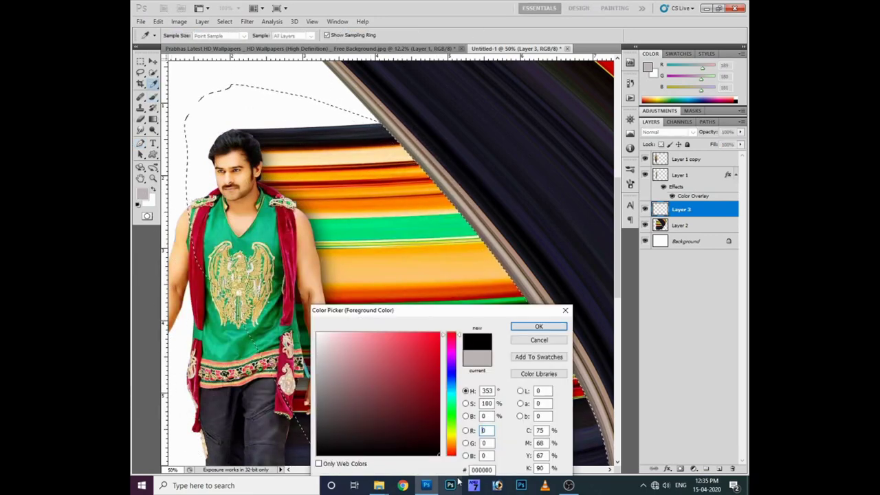
pyautogui.click(541, 326)
pyautogui.rightClick(433, 236)
pyautogui.press('Return')
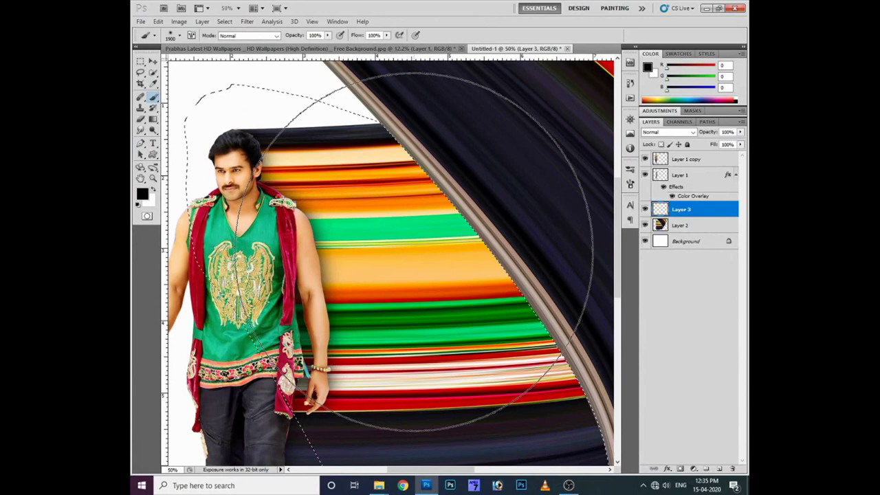
pyautogui.press('[')
pyautogui.press('[')
pyautogui.press('[')
pyautogui.press('[')
pyautogui.press('[')
pyautogui.press('[')
pyautogui.press('[')
pyautogui.press('[')
pyautogui.press('[')
pyautogui.press('[')
pyautogui.press('[')
pyautogui.hotkey('ctrl', '-')
pyautogui.hotkey('ctrl', '-')
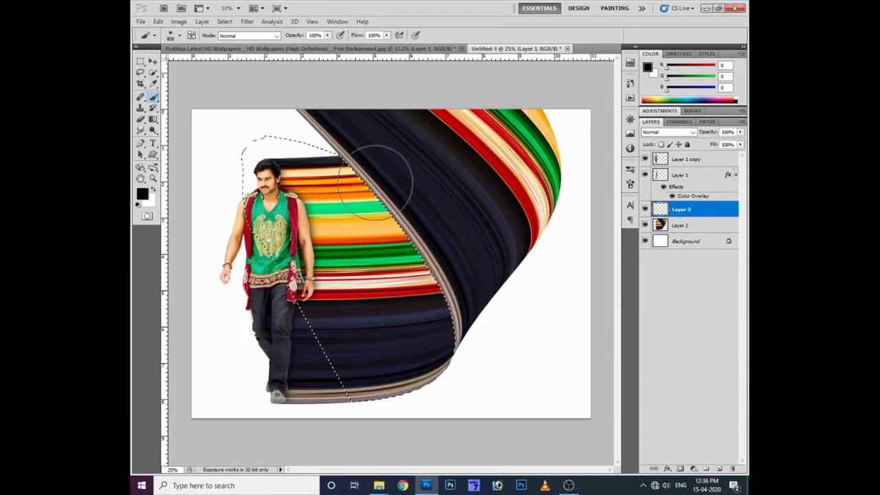
# Step: Brush a soft black shadow over the stripes along the selection edge, then deselect
pyautogui.moveTo(435, 251); pyautogui.dragTo(465, 353)
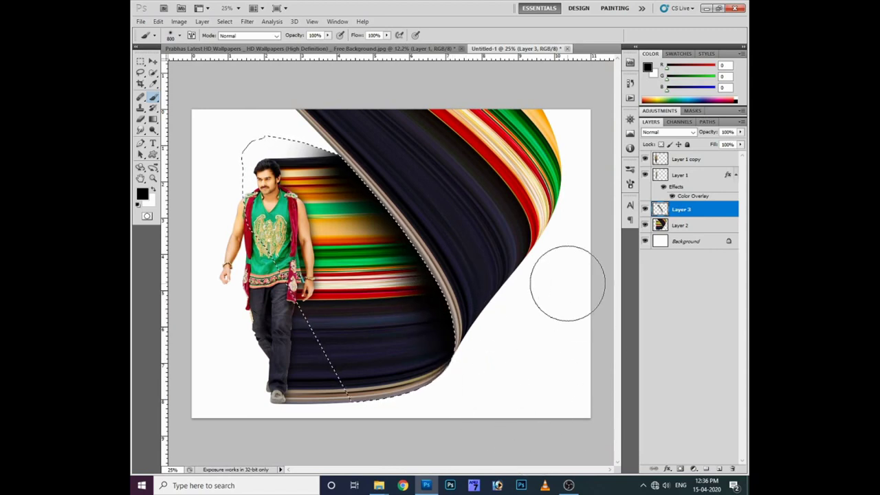
pyautogui.hotkey('ctrl', 'z')
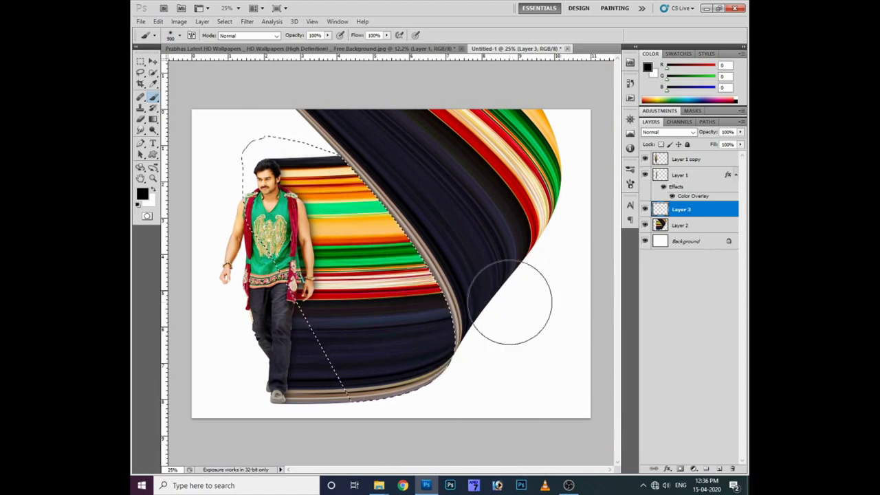
pyautogui.moveTo(391, 167)
pyautogui.mouseDown()
pyautogui.moveTo(363, 147)
pyautogui.moveTo(460, 289)
pyautogui.mouseUp()
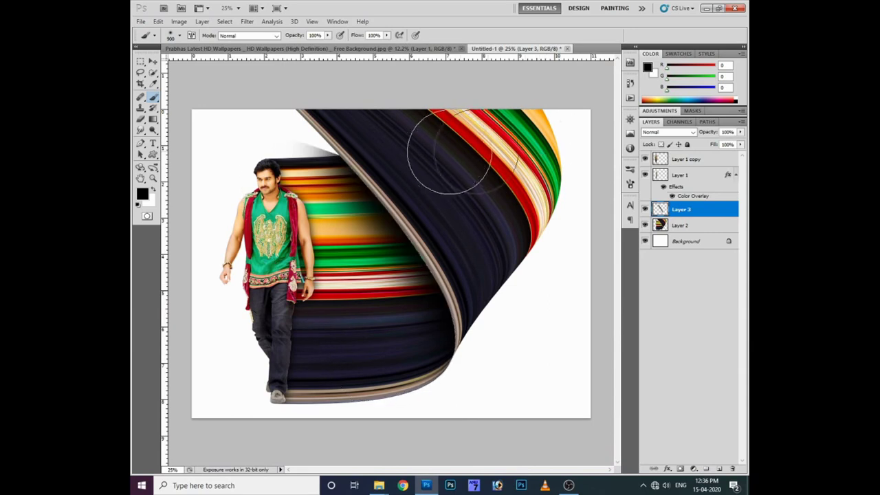
pyautogui.hotkey('ctrl', 'd')
pyautogui.hotkey('ctrl', '+')
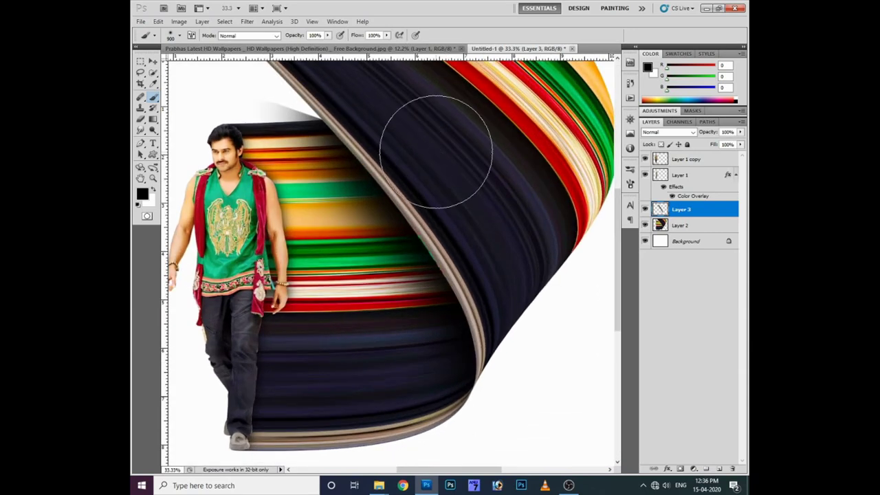
pyautogui.press('v')
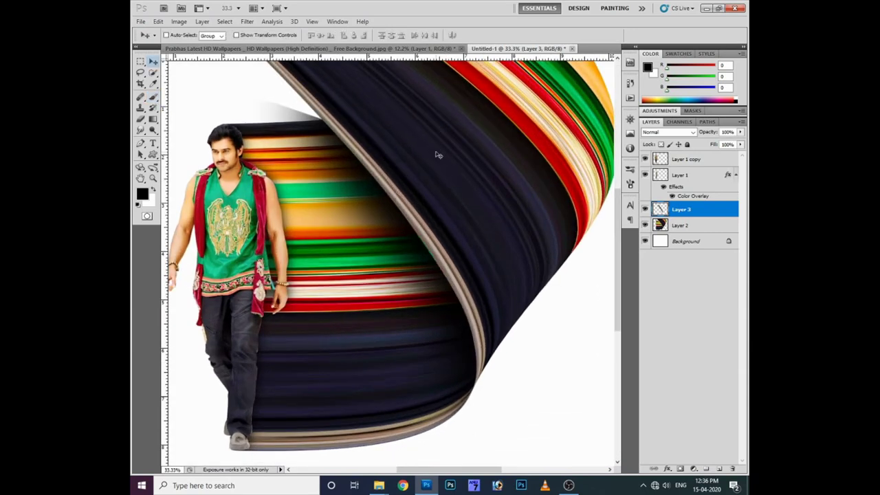
# Step: Try several blend modes on Layer 3 and settle on Multiply
pyautogui.rightClick(350, 158)
pyautogui.click(354, 163)
pyautogui.click(665, 133)
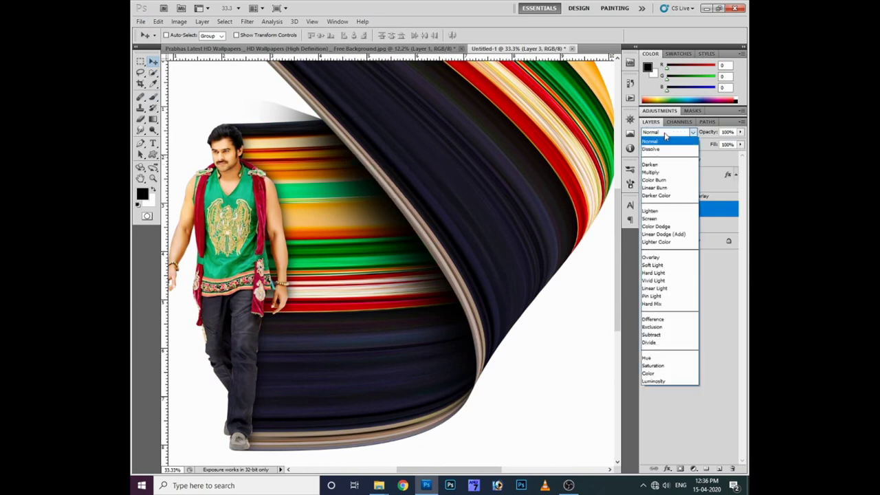
pyautogui.click(653, 210)
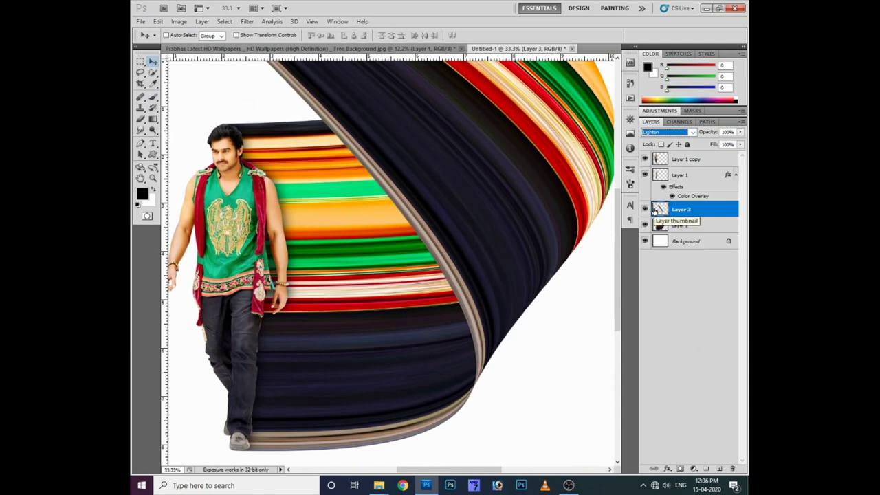
pyautogui.click(667, 132)
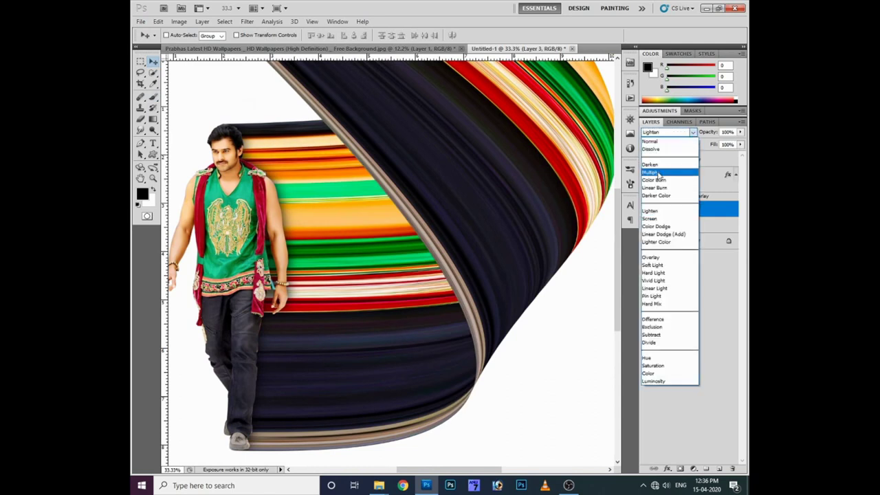
pyautogui.click(658, 174)
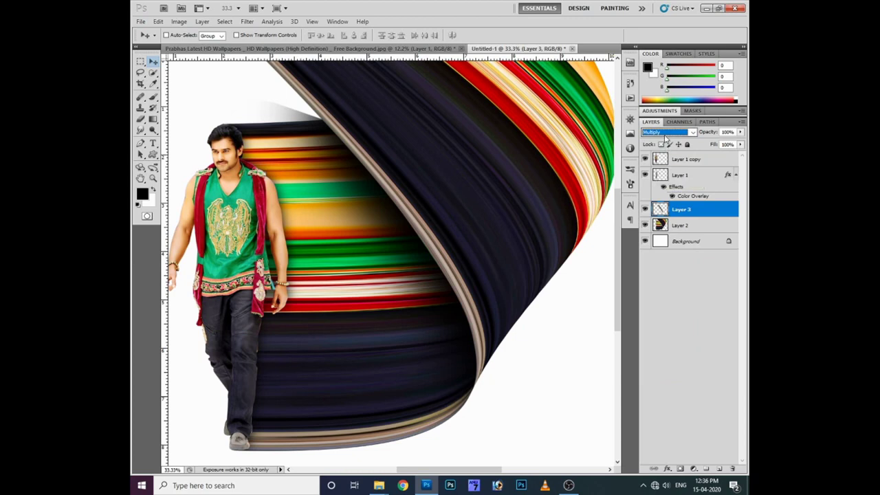
pyautogui.press('Down')
pyautogui.press('Down')
pyautogui.press('Down')
pyautogui.press('Down')
pyautogui.press('Down')
pyautogui.press('Down')
pyautogui.press('Down')
pyautogui.press('Down')
pyautogui.press('Down')
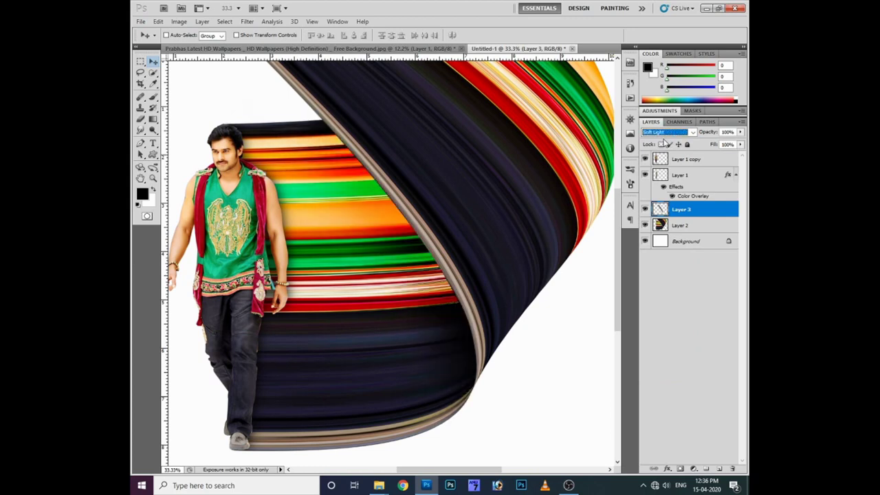
pyautogui.press('Down')
pyautogui.press('Down')
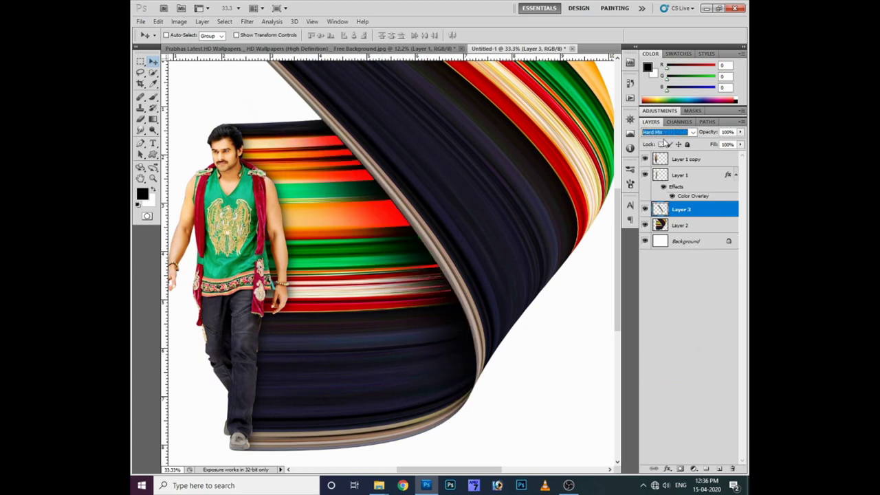
pyautogui.press('Down')
pyautogui.press('Down')
pyautogui.press('Down')
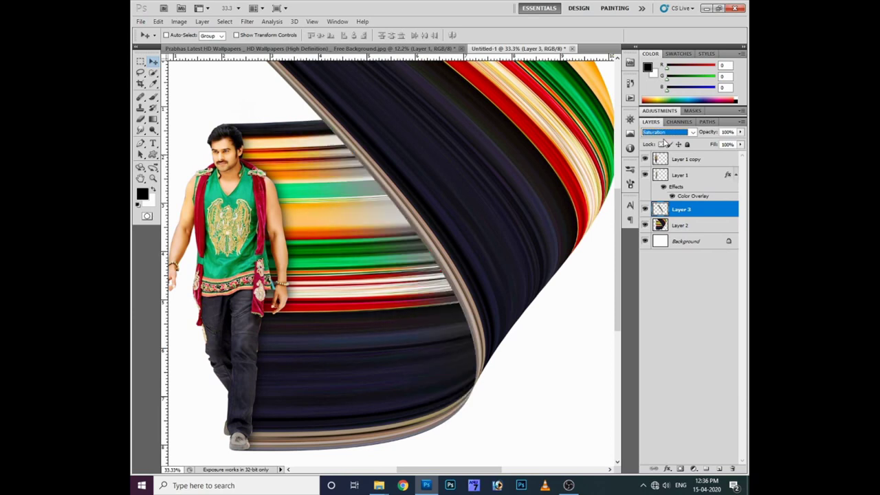
pyautogui.press('Down')
pyautogui.press('Down')
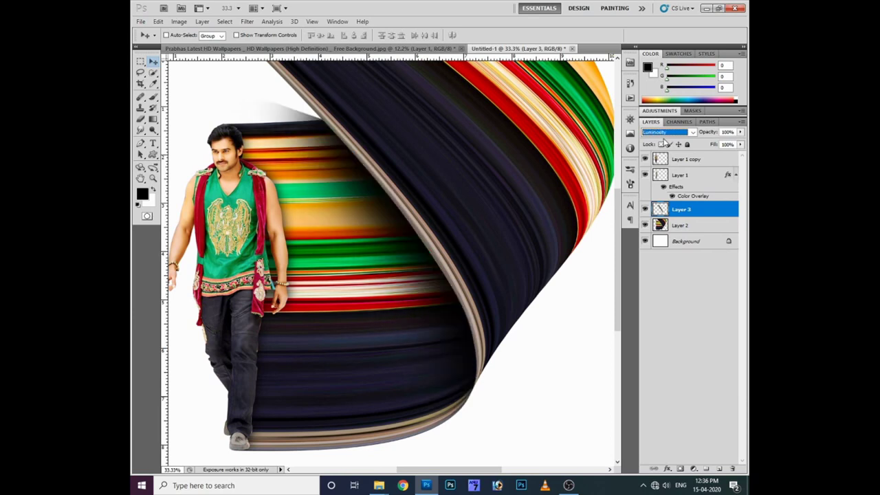
pyautogui.click(665, 132)
pyautogui.click(663, 168)
# Step: Lower Layer 3's opacity to 79%
pyautogui.rightClick(377, 197)
pyautogui.click(377, 200)
pyautogui.click(741, 133)
pyautogui.click(726, 144)
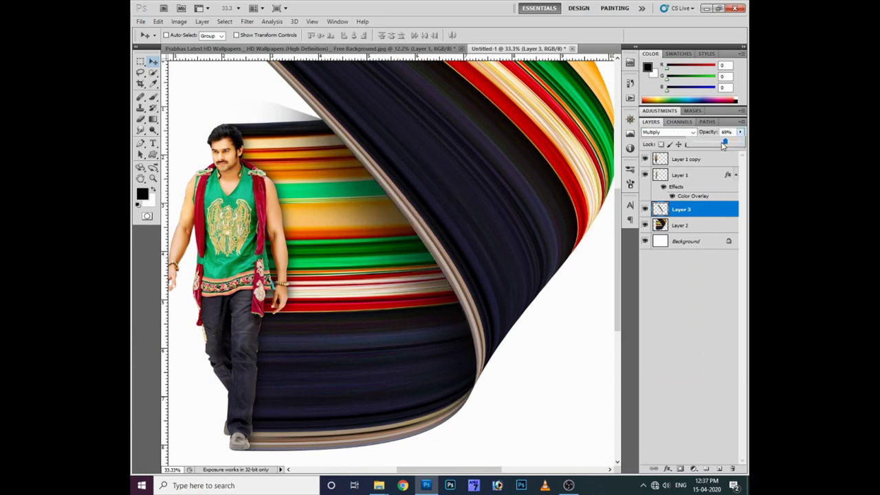
pyautogui.moveTo(731, 144); pyautogui.dragTo(733, 144)
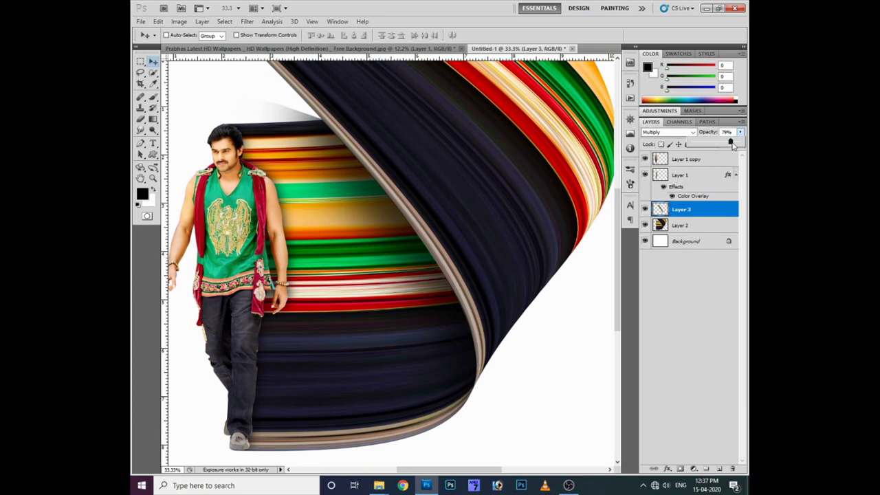
# Step: Load the swirl layer's outline as a selection
pyautogui.rightClick(570, 154)
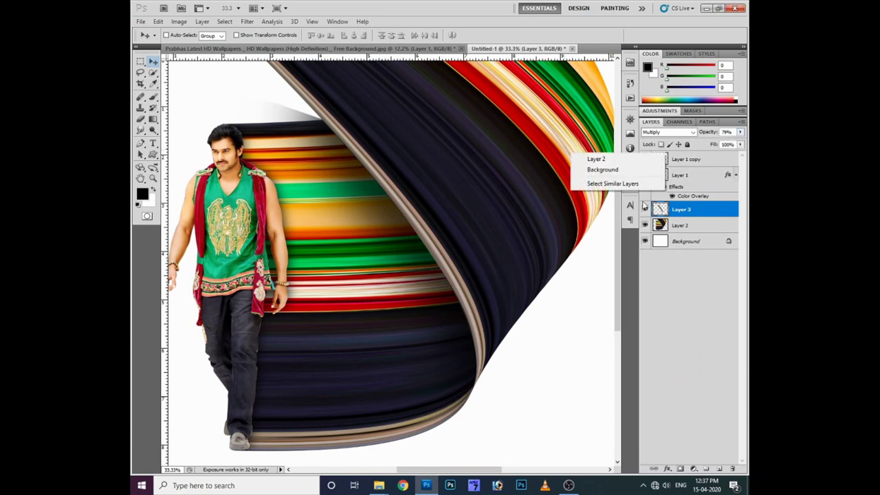
pyautogui.click(677, 225)
pyautogui.keyDown('ctrl'); pyautogui.click(660, 227); pyautogui.keyUp('ctrl')
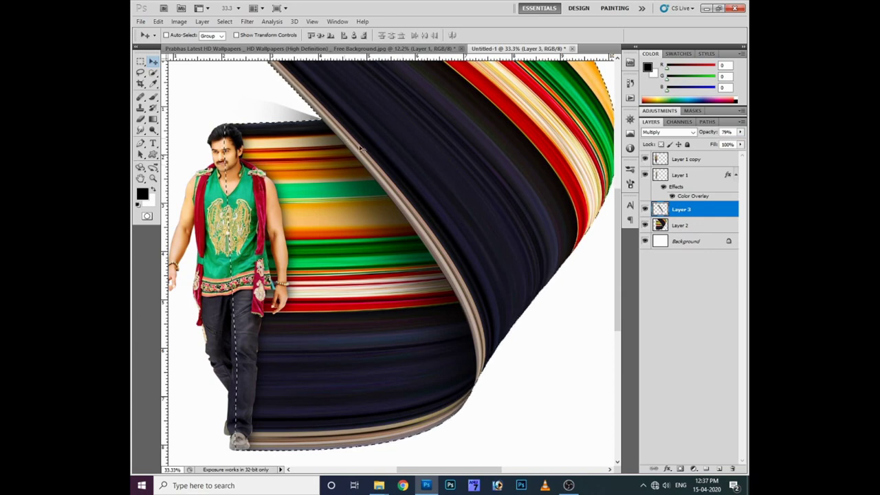
# Step: Set the Eraser to 1000 px and select Layer 2 through Layer 1 copy together
pyautogui.press('e')
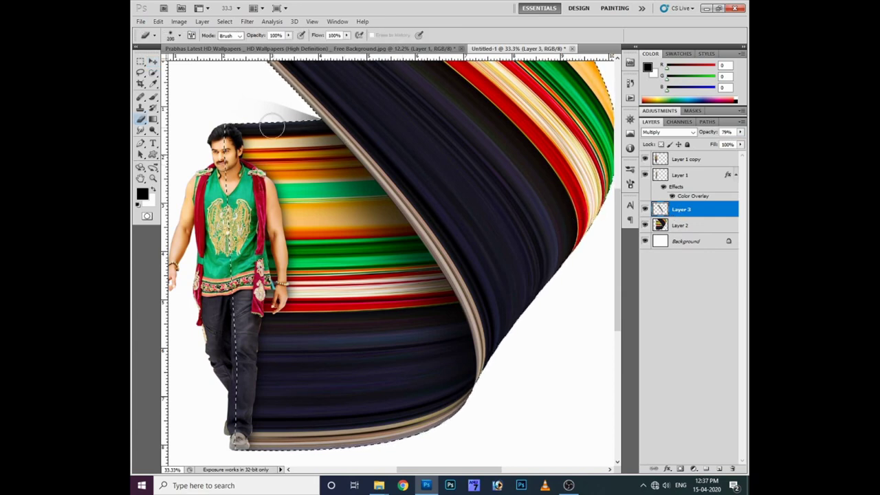
pyautogui.press(']')
pyautogui.press(']')
pyautogui.press(']')
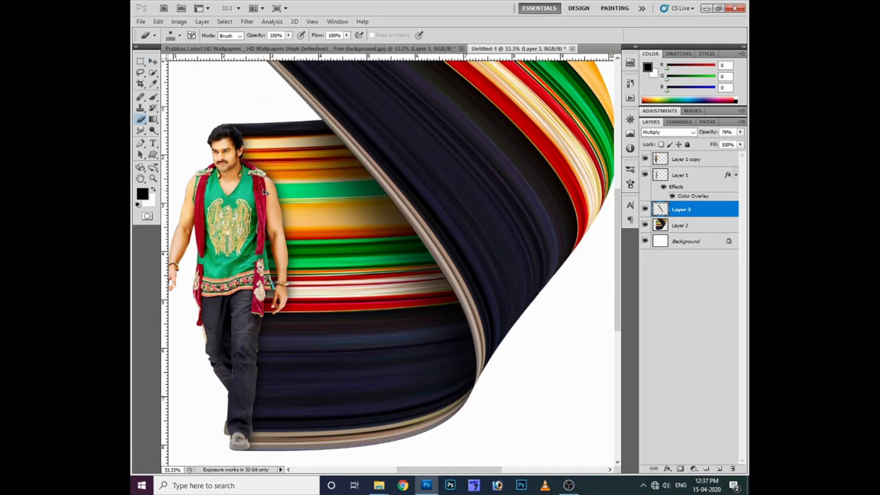
pyautogui.hotkey('ctrl', '-')
pyautogui.hotkey('ctrl', '-')
pyautogui.hotkey('ctrl', '-')
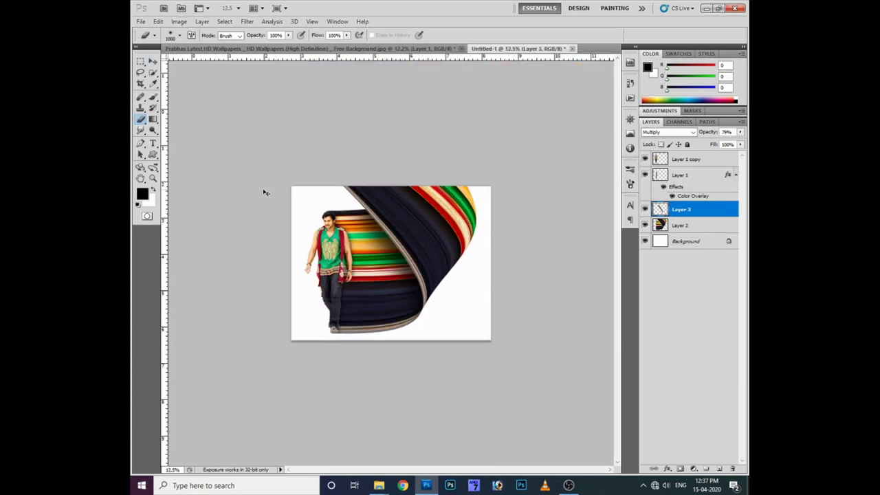
pyautogui.hotkey('ctrl', '=')
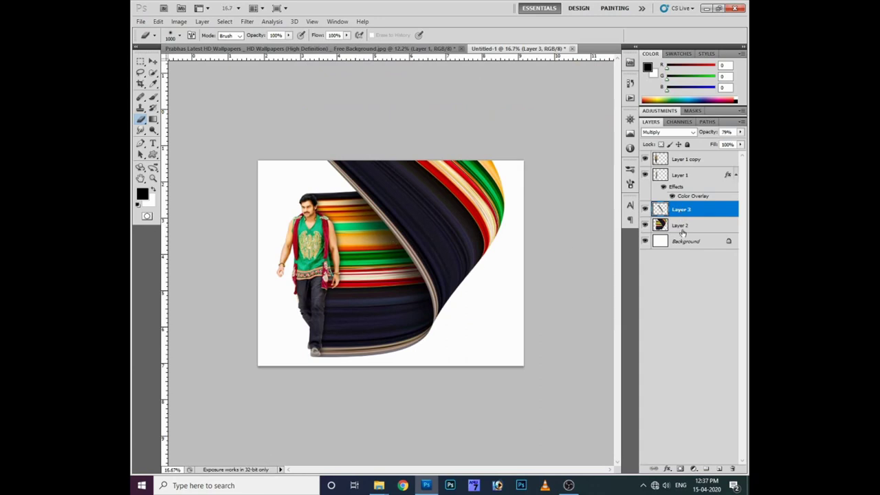
pyautogui.click(681, 227)
pyautogui.keyDown('shift'); pyautogui.click(675, 161); pyautogui.keyUp('shift')
# Step: Rescale the grouped artwork and shift it slightly up and right
pyautogui.hotkey('ctrl', 't')
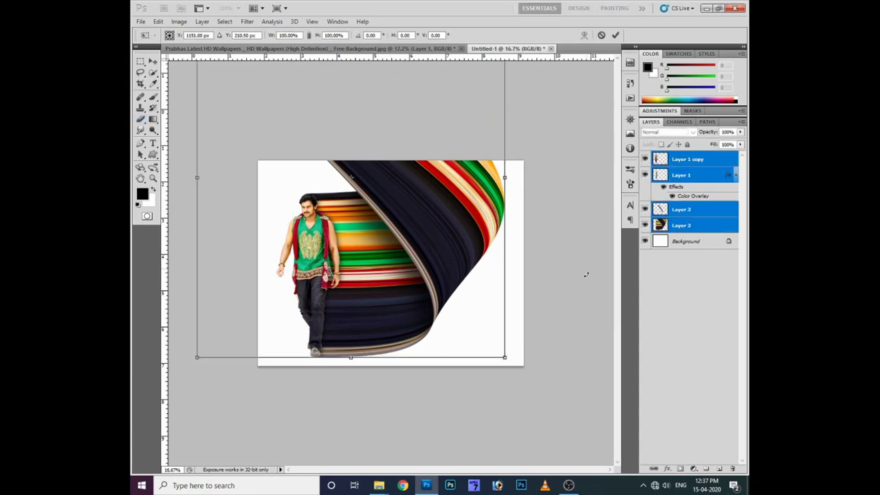
pyautogui.moveTo(504, 357)
pyautogui.mouseDown()
pyautogui.moveTo(479, 346)
pyautogui.moveTo(489, 353)
pyautogui.mouseUp()
pyautogui.moveTo(442, 278); pyautogui.dragTo(442, 266)
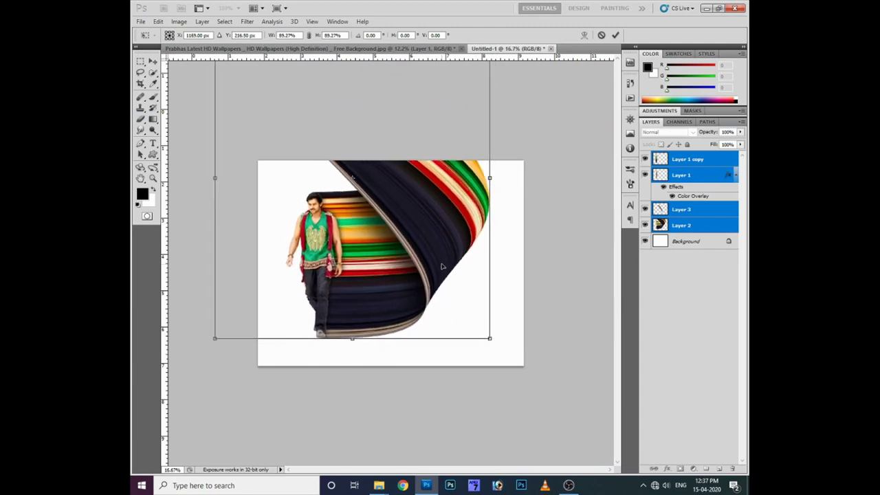
pyautogui.moveTo(493, 341)
pyautogui.mouseDown()
pyautogui.moveTo(505, 360)
pyautogui.moveTo(496, 347)
pyautogui.mouseUp()
pyautogui.press('Right')
pyautogui.press('Right')
pyautogui.press('Right')
pyautogui.press('Up')
pyautogui.press('Up')
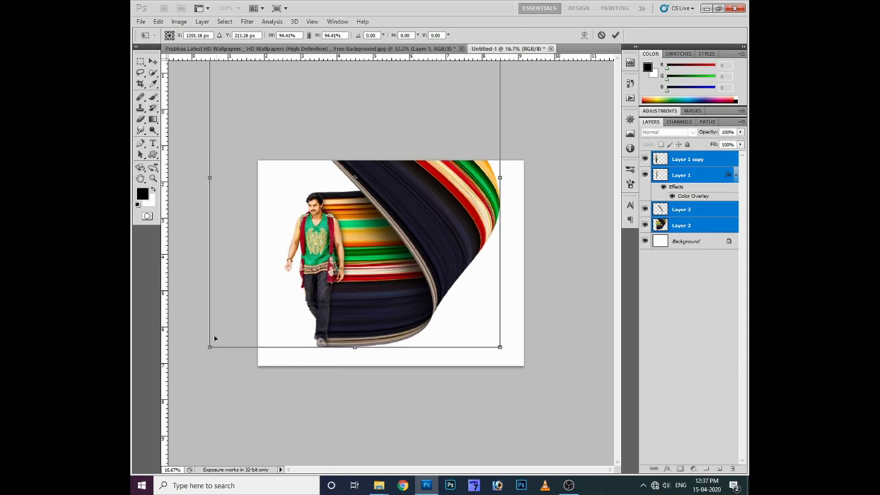
pyautogui.moveTo(208, 347); pyautogui.dragTo(205, 363)
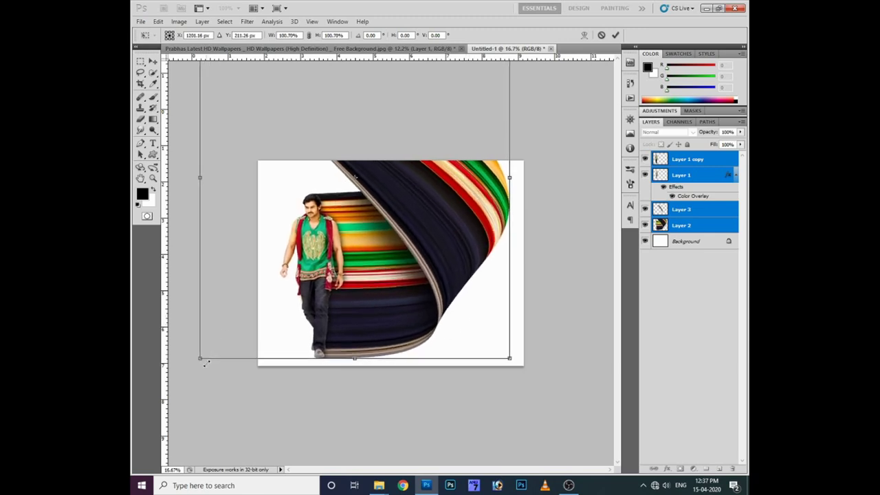
pyautogui.press('Return')
pyautogui.press('e')
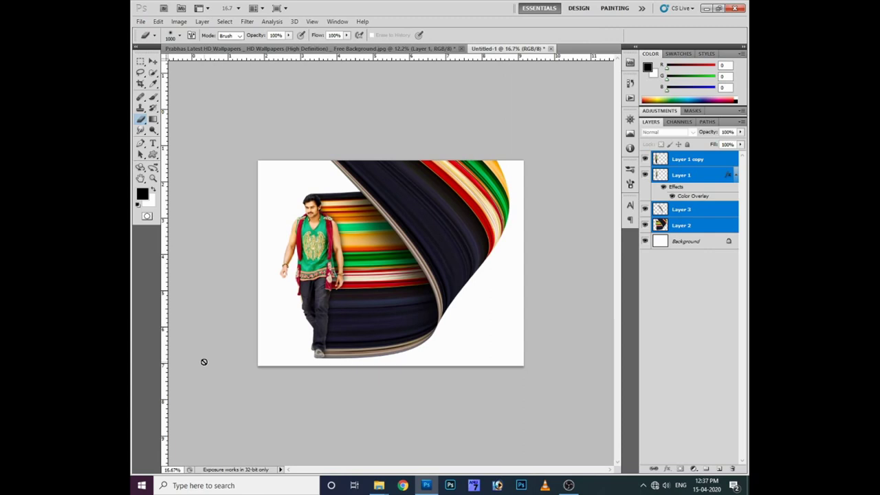
# Step: Rotate the artwork about 1 degree
pyautogui.hotkey('ctrl', 't')
pyautogui.moveTo(583, 328)
pyautogui.mouseDown()
pyautogui.moveTo(570, 330)
pyautogui.moveTo(572, 342)
pyautogui.mouseUp()
pyautogui.press('Return')
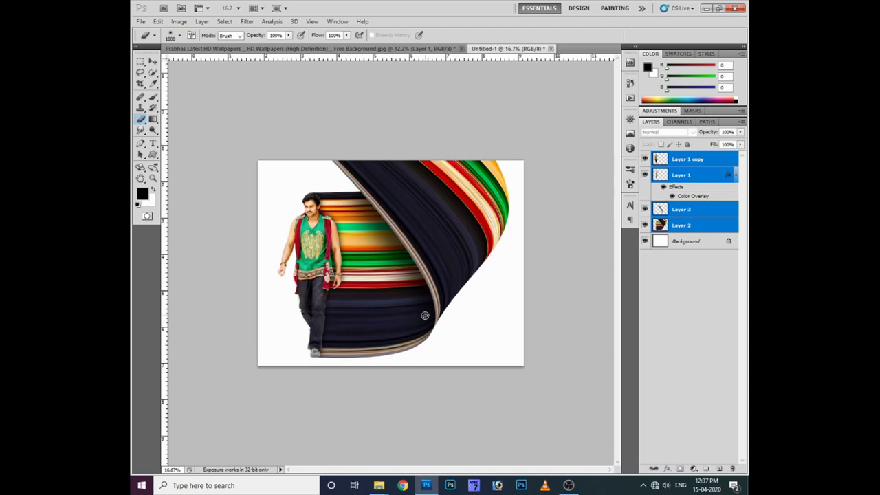
# Step: Duplicate Layer 2 and turn the original solid black using Curves
pyautogui.press('v')
pyautogui.rightClick(454, 245)
pyautogui.click(472, 251)
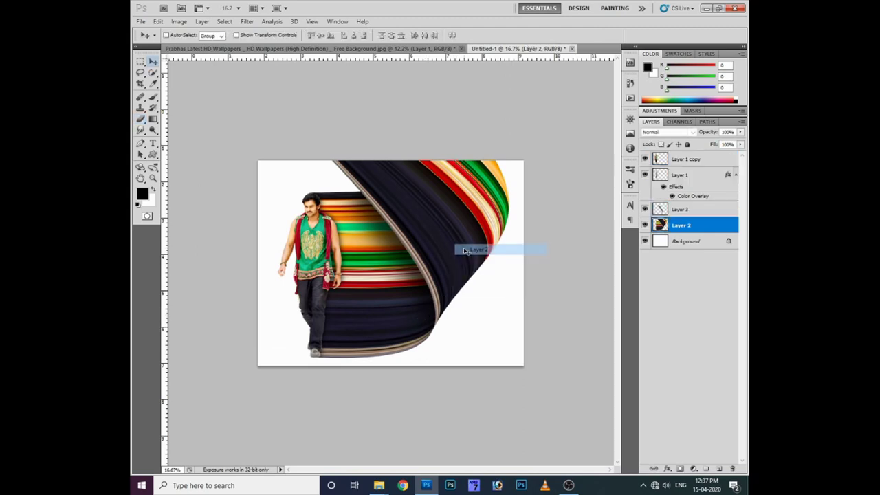
pyautogui.hotkey('ctrl', 'j')
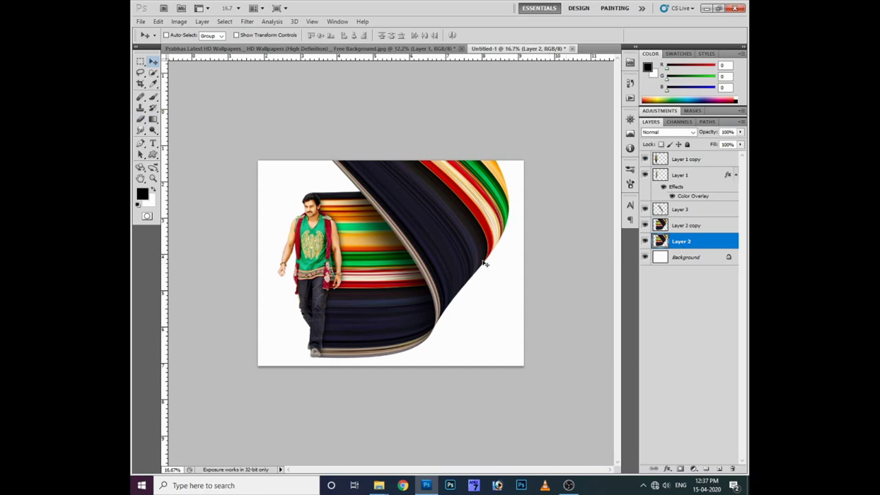
pyautogui.hotkey('ctrl', 'm')
pyautogui.moveTo(728, 218); pyautogui.dragTo(747, 351)
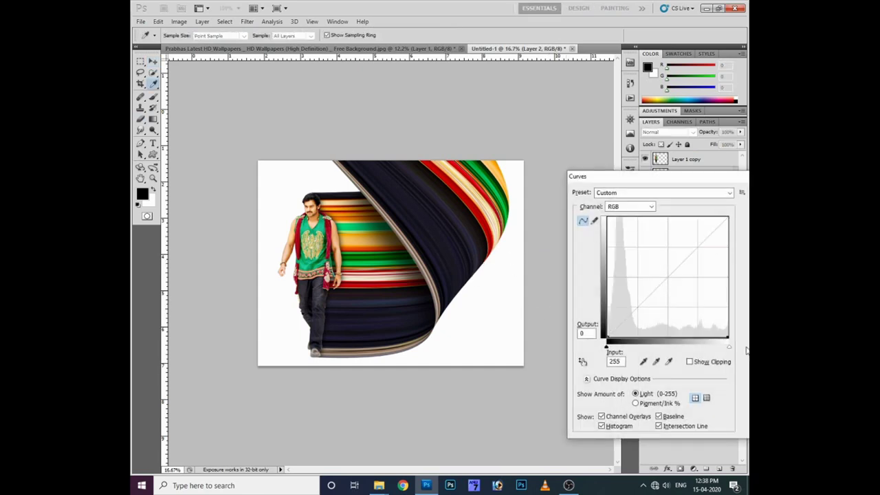
pyautogui.press('Return')
# Step: Squash the black shape flat and move it down beneath the ribbon
pyautogui.hotkey('ctrl', 't')
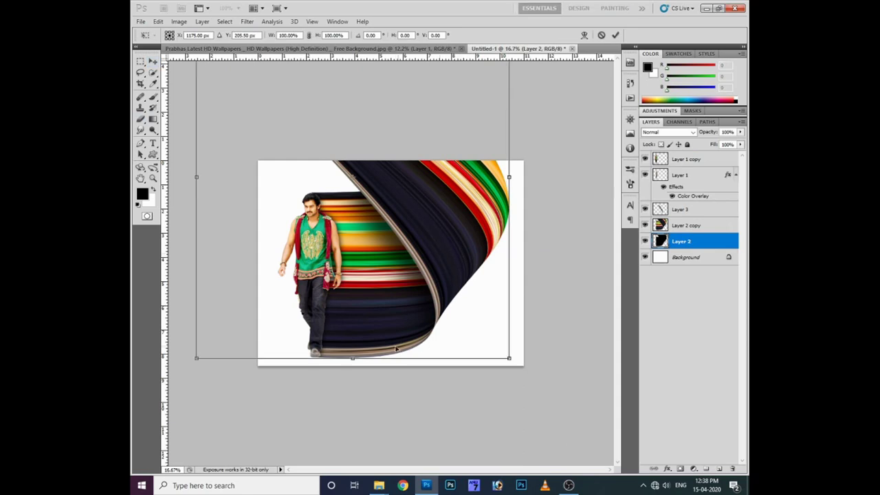
pyautogui.moveTo(376, 359); pyautogui.dragTo(376, 232)
pyautogui.moveTo(413, 181); pyautogui.dragTo(433, 282)
pyautogui.press('Return')
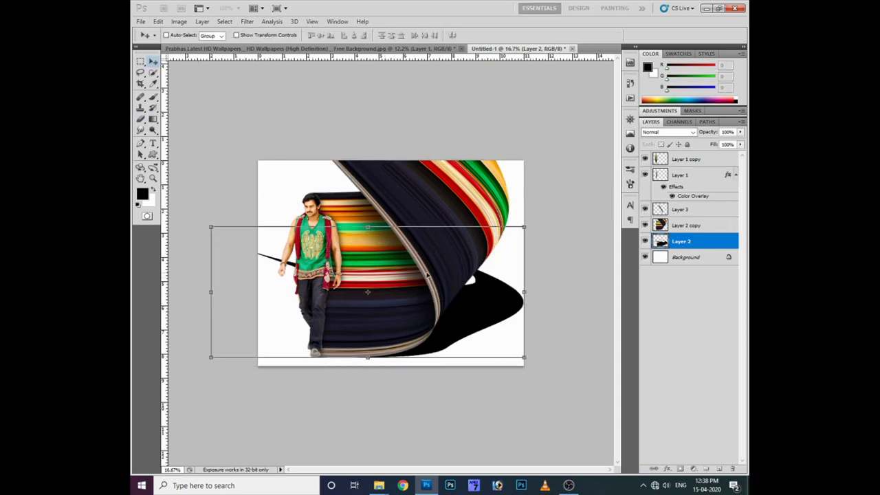
pyautogui.hotkey('alt', 't')
pyautogui.moveTo(294, 109)
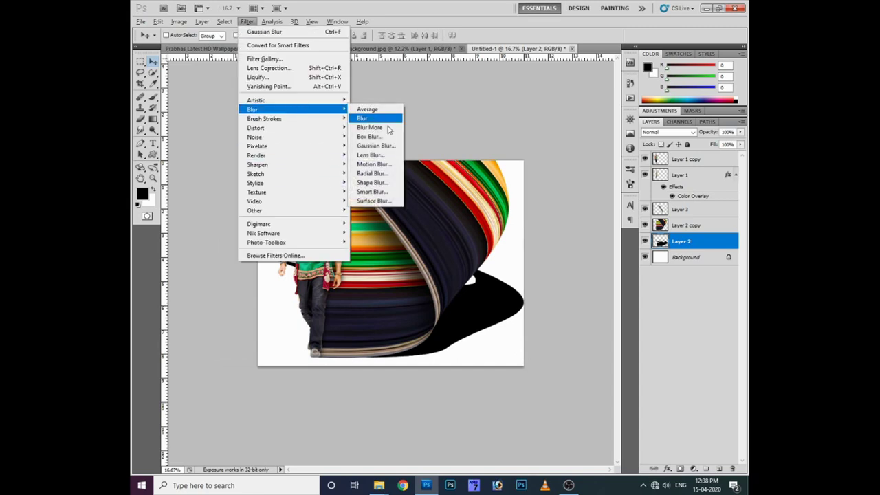
# Step: Try a 77.7-radius Gaussian Blur on the black shadow, then revert it
pyautogui.click(374, 144)
pyautogui.moveTo(449, 228); pyautogui.dragTo(463, 234)
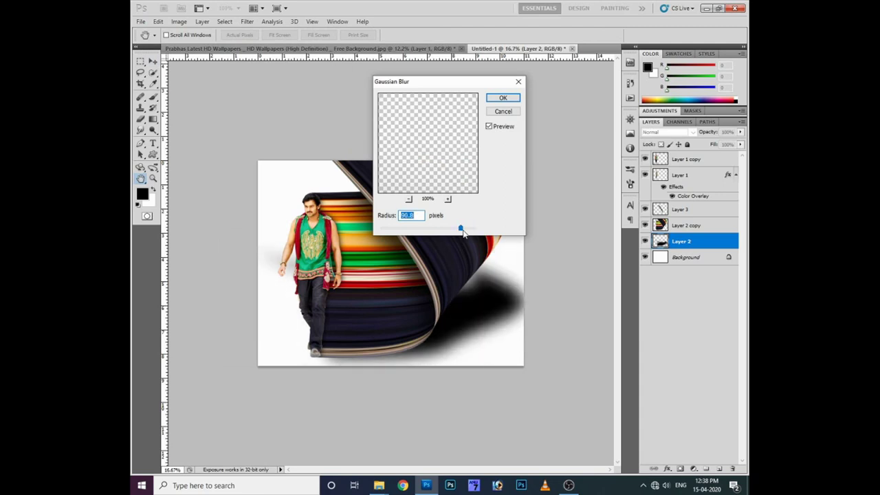
pyautogui.press('Return')
pyautogui.hotkey('ctrl', 't')
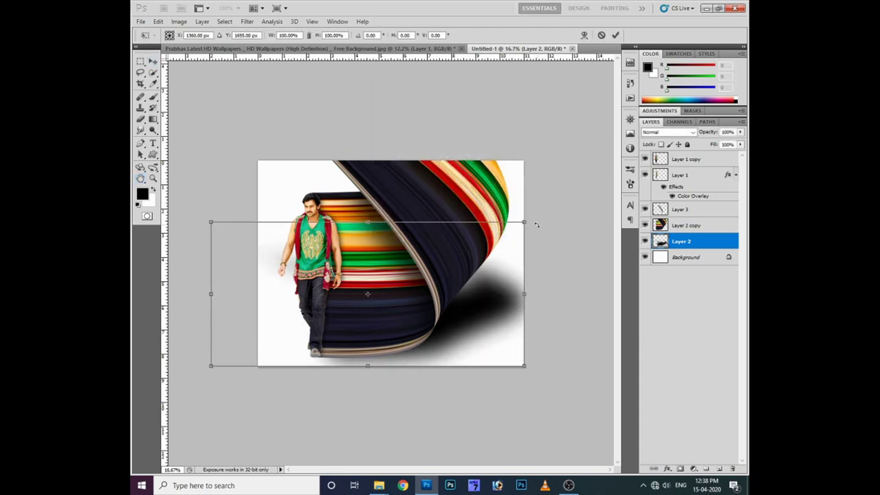
pyautogui.press('Return')
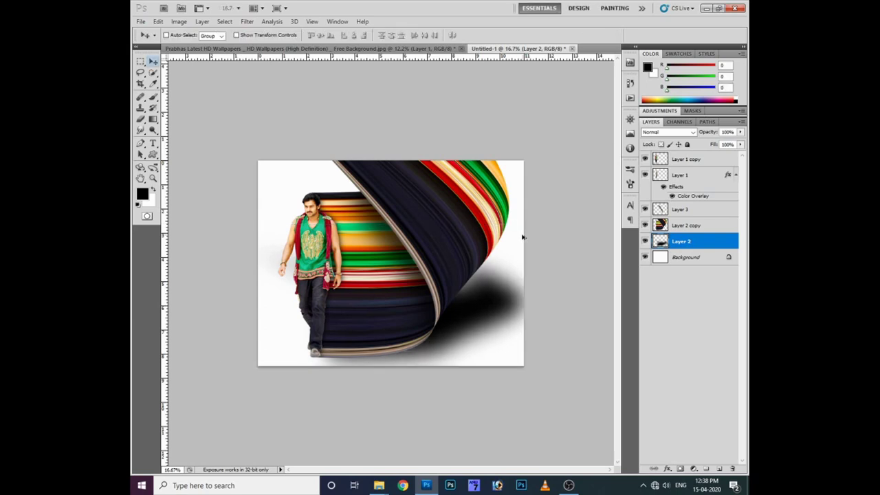
# Step: Move the shadow up-left behind the ribbon and apply a stronger Gaussian Blur
pyautogui.moveTo(479, 309); pyautogui.dragTo(461, 283)
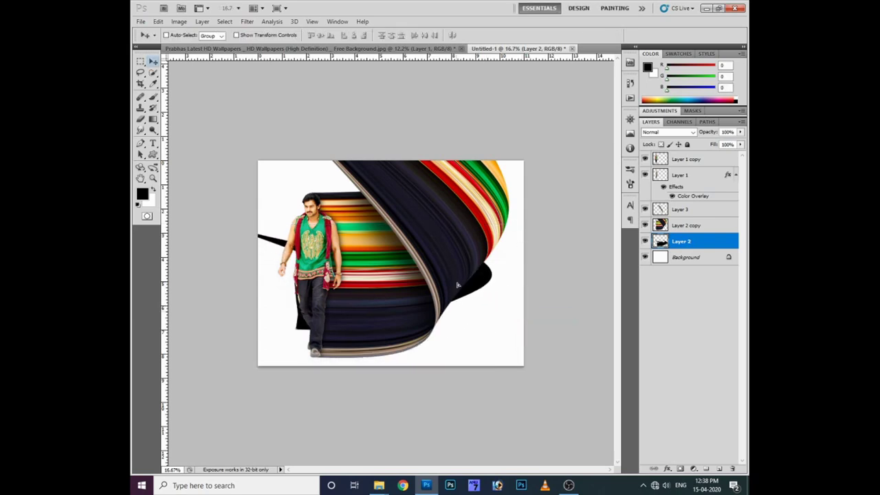
pyautogui.hotkey('alt', 't')
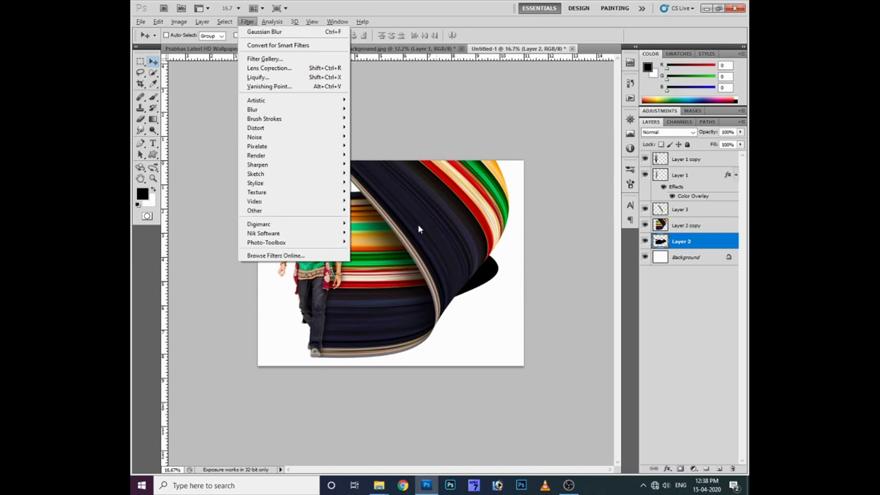
pyautogui.moveTo(252, 110)
pyautogui.click(374, 144)
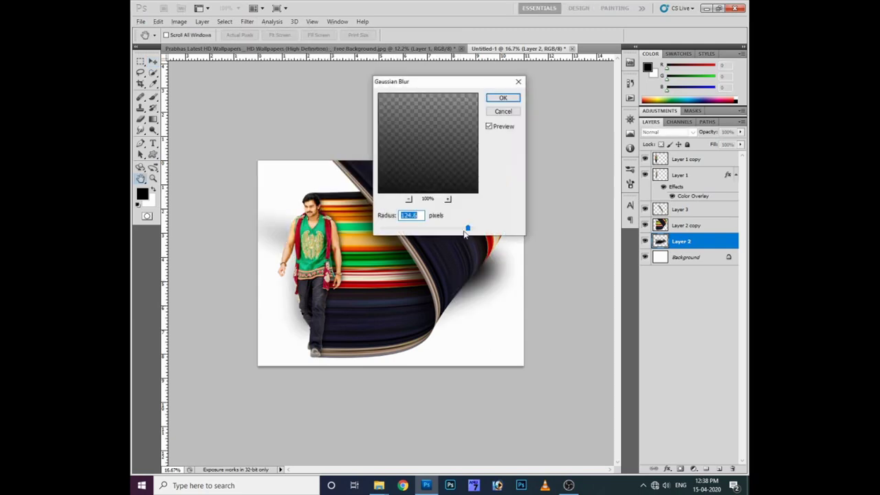
pyautogui.moveTo(469, 231); pyautogui.dragTo(472, 229)
pyautogui.press('Return')
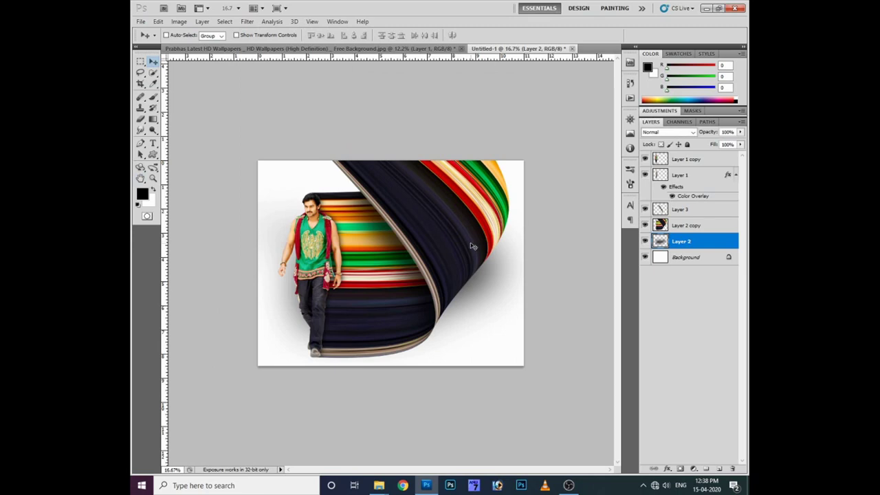
# Step: Shrink the shadow to 84% and set it to Multiply at 62% opacity
pyautogui.hotkey('ctrl', 't')
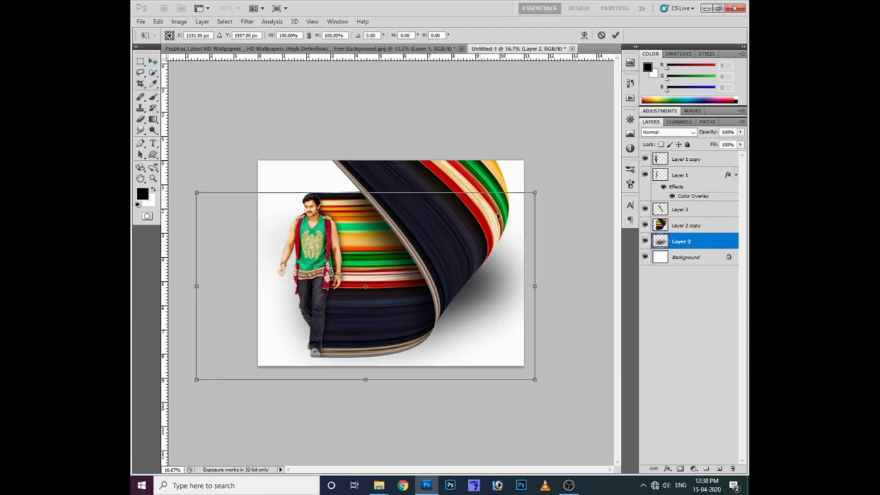
pyautogui.moveTo(537, 191)
pyautogui.mouseDown()
pyautogui.moveTo(473, 278)
pyautogui.moveTo(507, 199)
pyautogui.mouseUp()
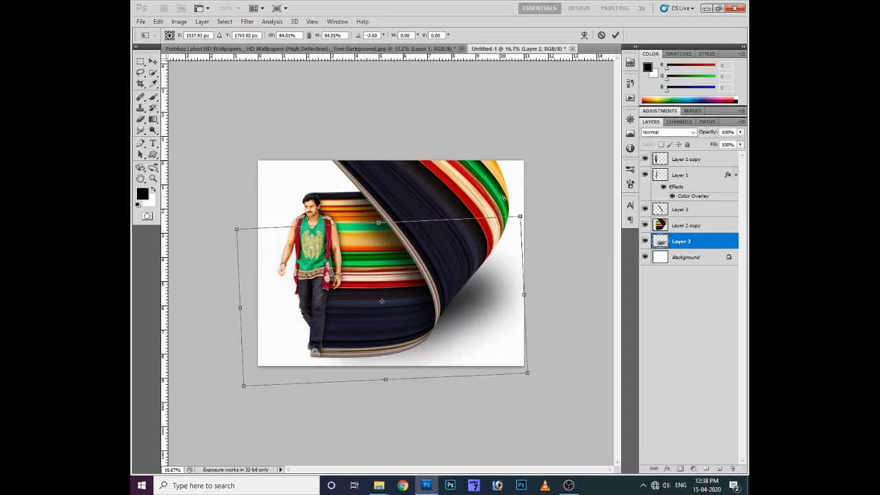
pyautogui.press('Return')
pyautogui.moveTo(740, 131); pyautogui.dragTo(720, 144)
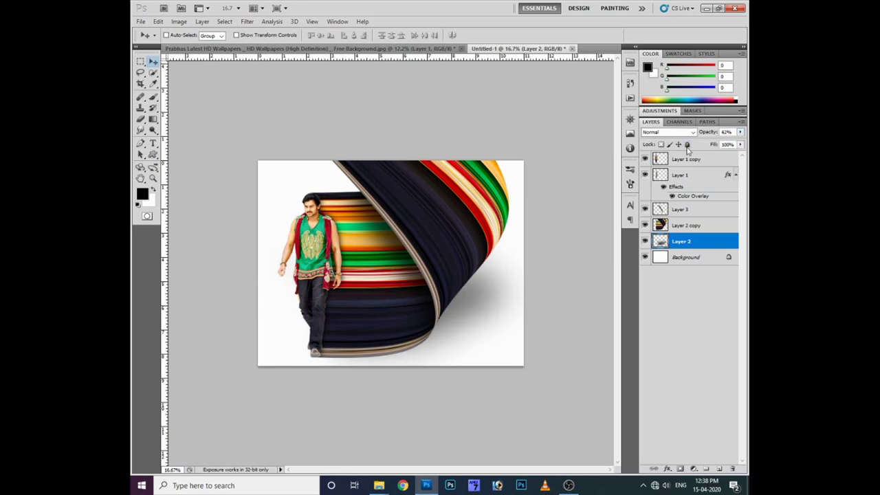
pyautogui.click(667, 132)
pyautogui.click(663, 174)
# Step: Squash and tilt the Layer 2 shadow further
pyautogui.hotkey('ctrl', 't')
pyautogui.moveTo(382, 222); pyautogui.dragTo(389, 253)
pyautogui.moveTo(426, 227); pyautogui.dragTo(422, 214)
pyautogui.press('Return')
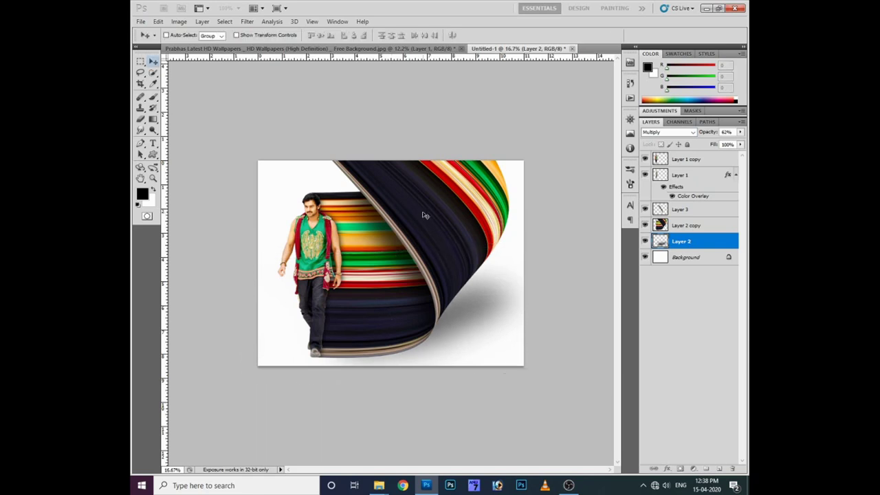
pyautogui.hotkey('ctrl', '0')
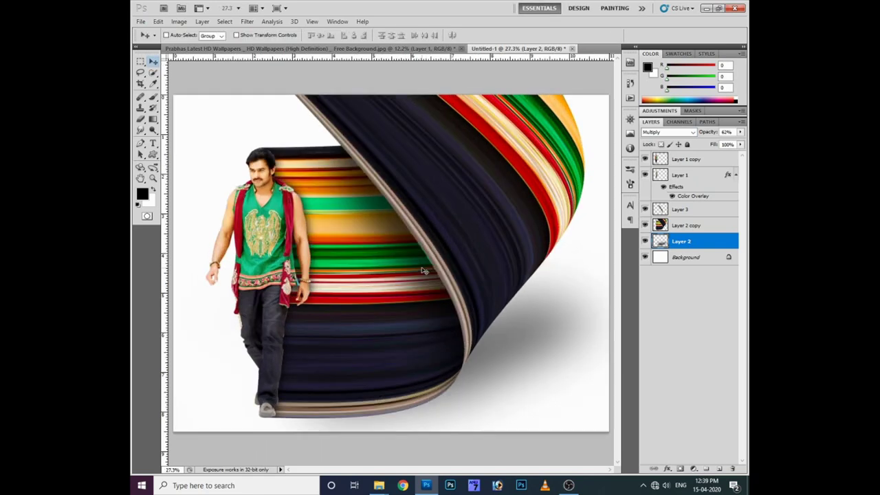
# Step: Duplicate the Background layer after opening and cancelling Color Balance on Layer 1 copy
pyautogui.rightClick(248, 229)
pyautogui.click(261, 233)
pyautogui.rightClick(255, 227)
pyautogui.click(265, 233)
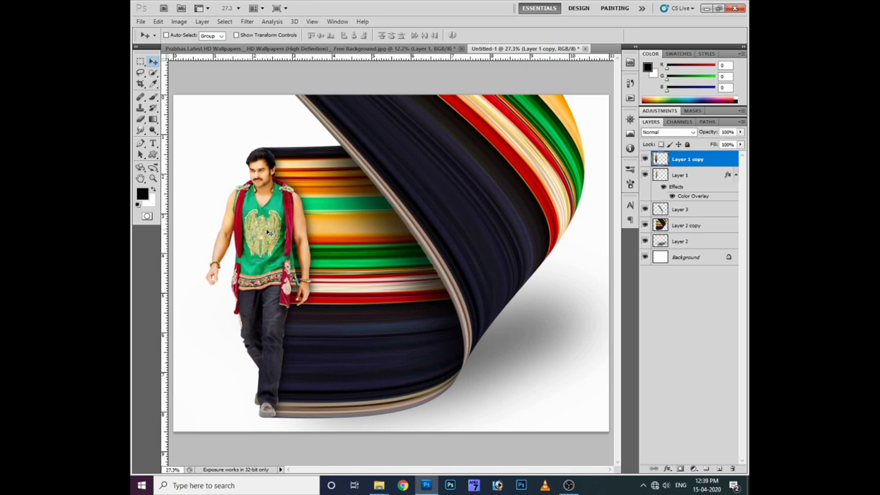
pyautogui.hotkey('ctrl', 'b')
pyautogui.press('Escape')
pyautogui.hotkey('ctrl', '-')
pyautogui.click(691, 258)
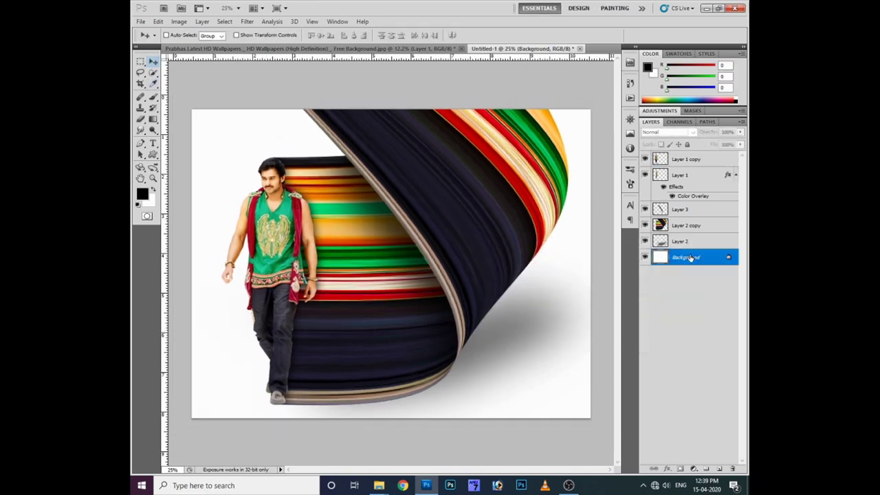
pyautogui.hotkey('ctrl', 'j')
# Step: Add a Gradient Overlay to Background copy with a light grey d5d5d5 stop
pyautogui.click(667, 469)
pyautogui.click(687, 441)
pyautogui.click(558, 224)
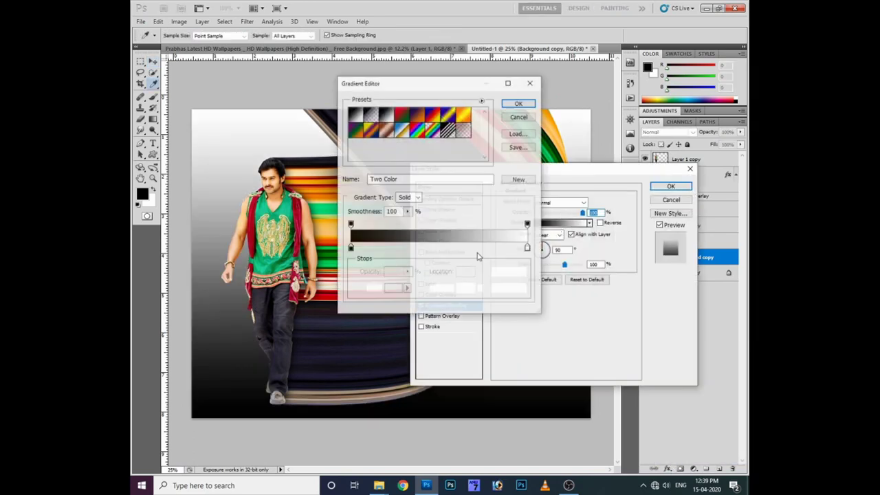
pyautogui.click(351, 249)
pyautogui.click(394, 288)
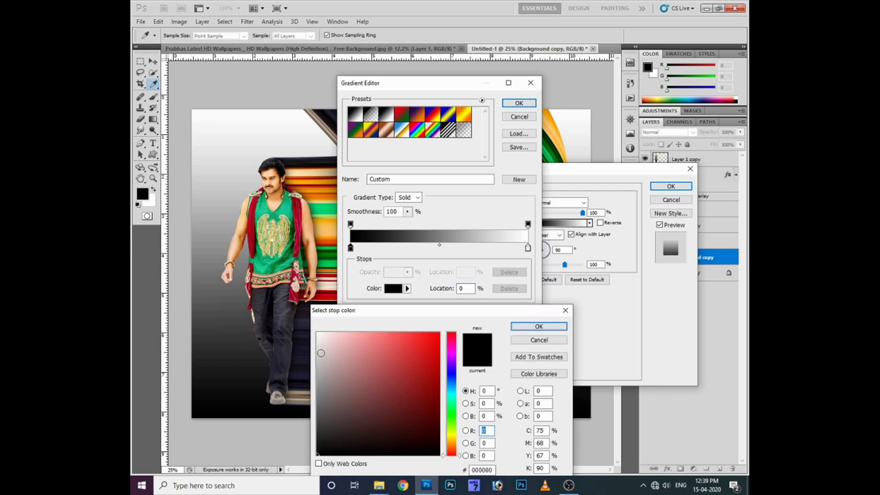
pyautogui.click(316, 352)
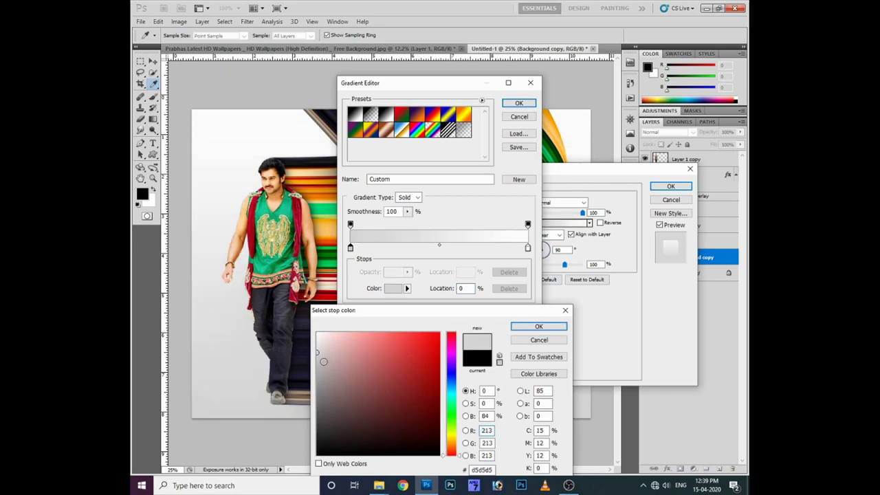
pyautogui.click(538, 326)
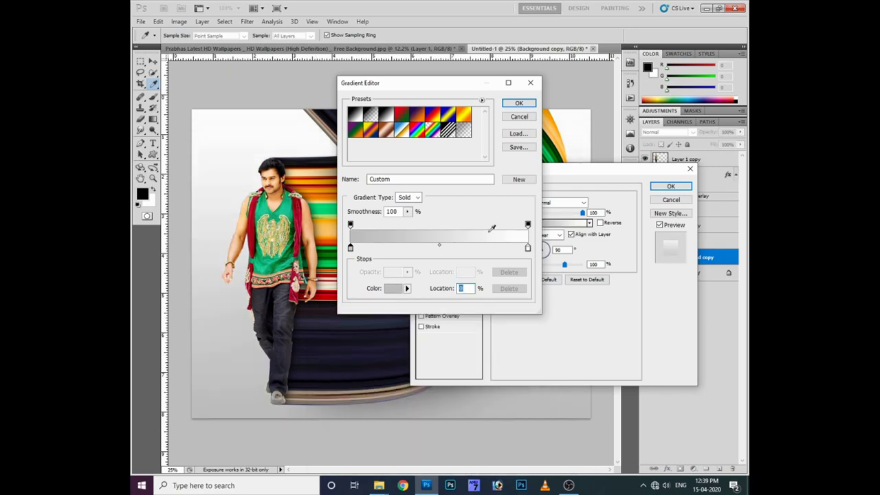
pyautogui.press('Return')
# Step: Make the overlay a reversed radial gradient at 150% scale, shifting the white stop left
pyautogui.click(553, 234)
pyautogui.click(546, 245)
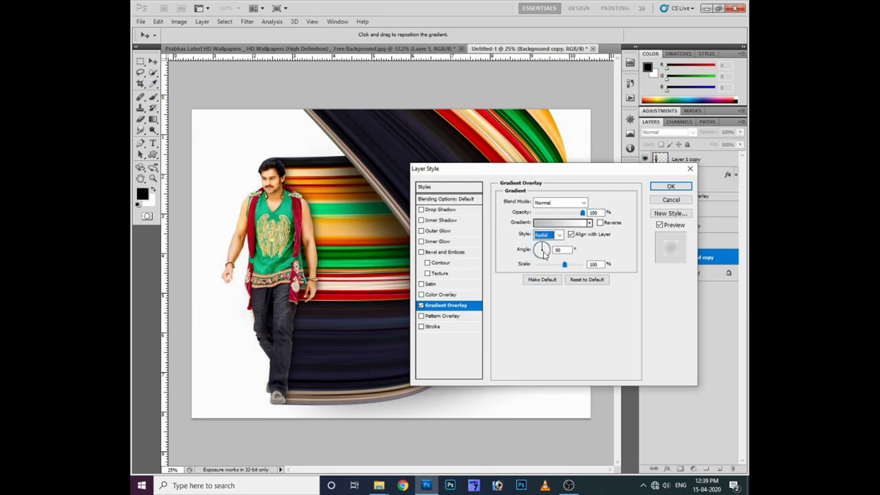
pyautogui.click(600, 223)
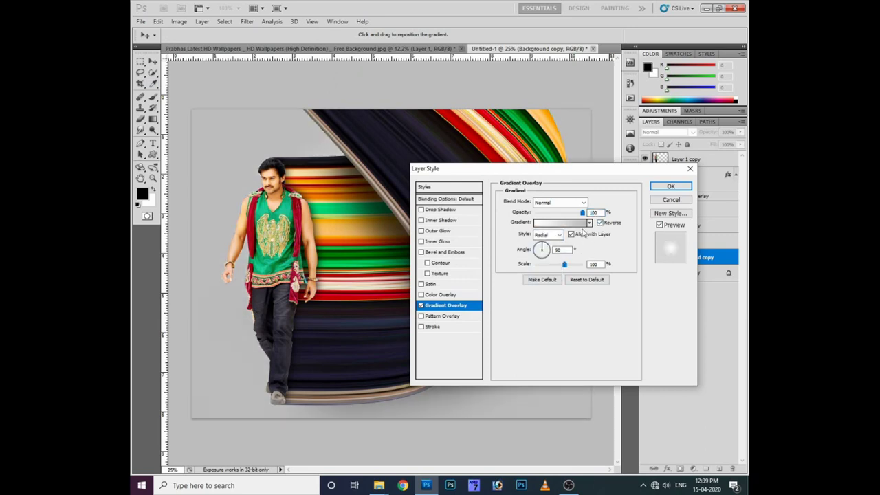
pyautogui.moveTo(564, 264); pyautogui.dragTo(582, 264)
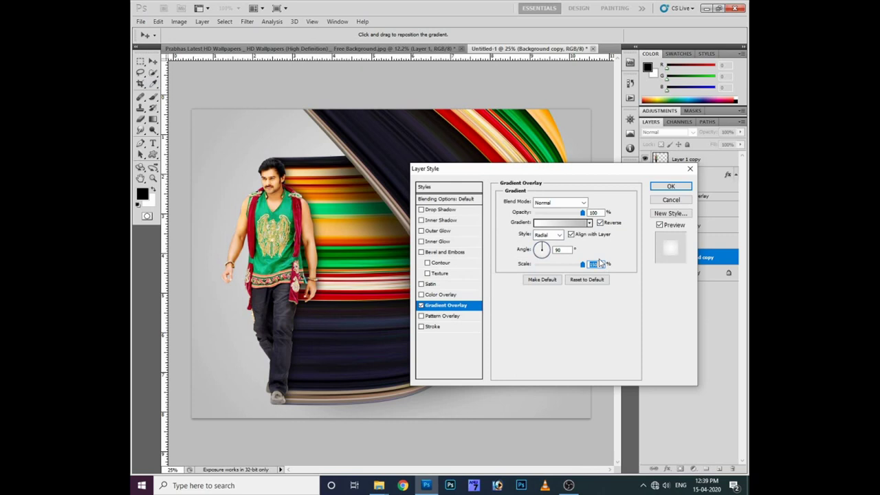
pyautogui.click(574, 223)
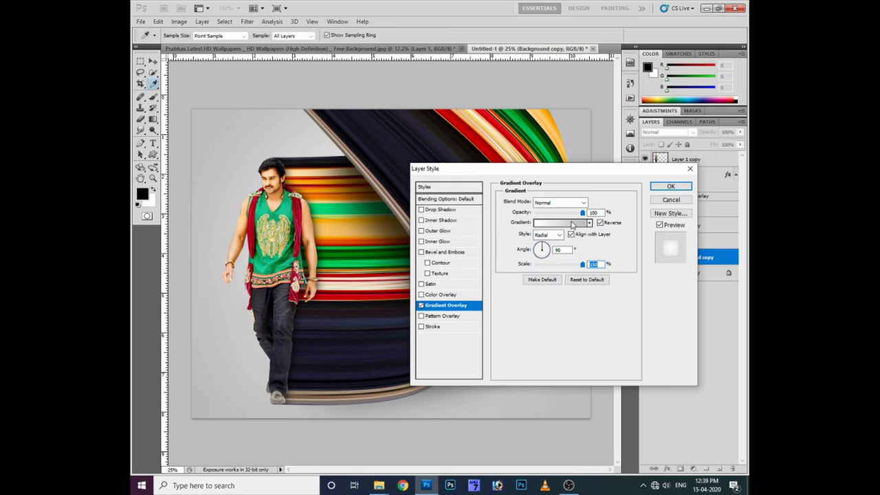
pyautogui.moveTo(527, 249); pyautogui.dragTo(463, 248)
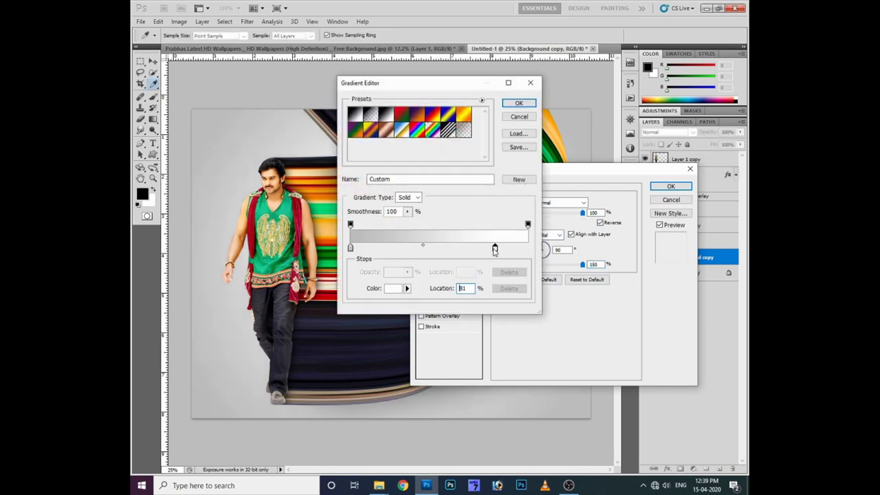
pyautogui.press('Return')
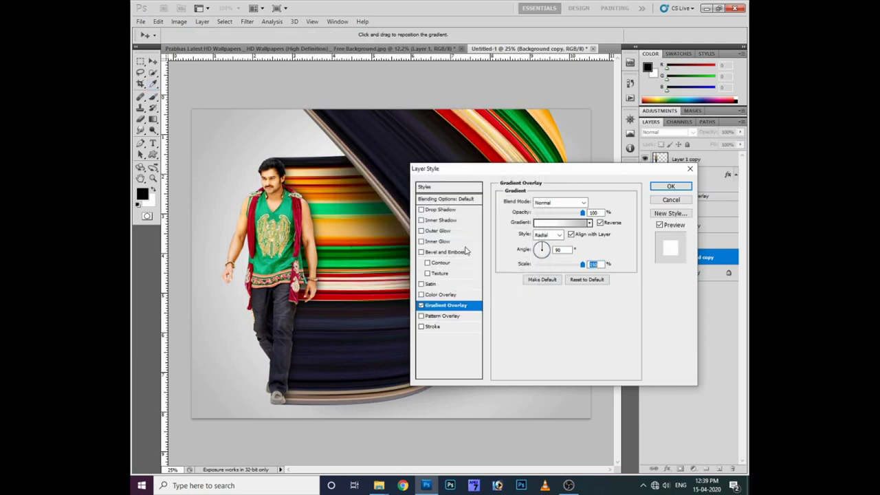
pyautogui.press('Return')
# Step: Enlarge the Background copy layer, then shrink it back to about 92%
pyautogui.hotkey('ctrl', '-')
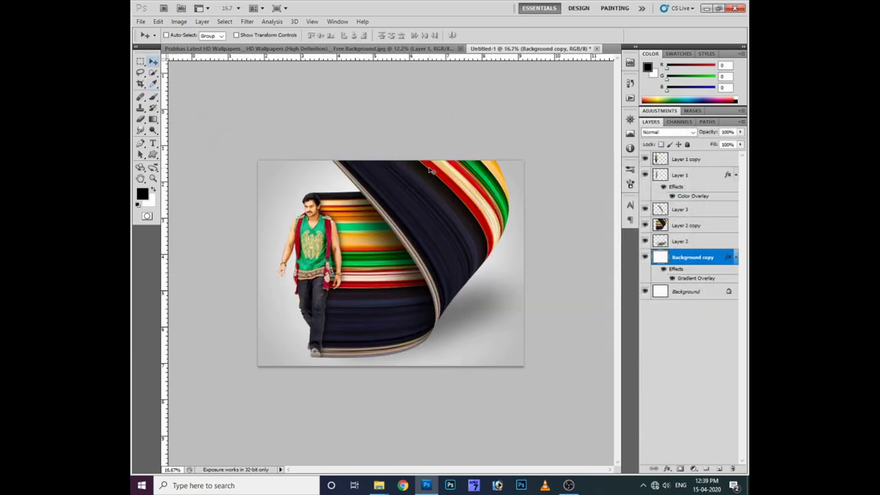
pyautogui.hotkey('ctrl', 't')
pyautogui.moveTo(523, 160); pyautogui.dragTo(566, 135)
pyautogui.press('Return')
pyautogui.hotkey('ctrl', 't')
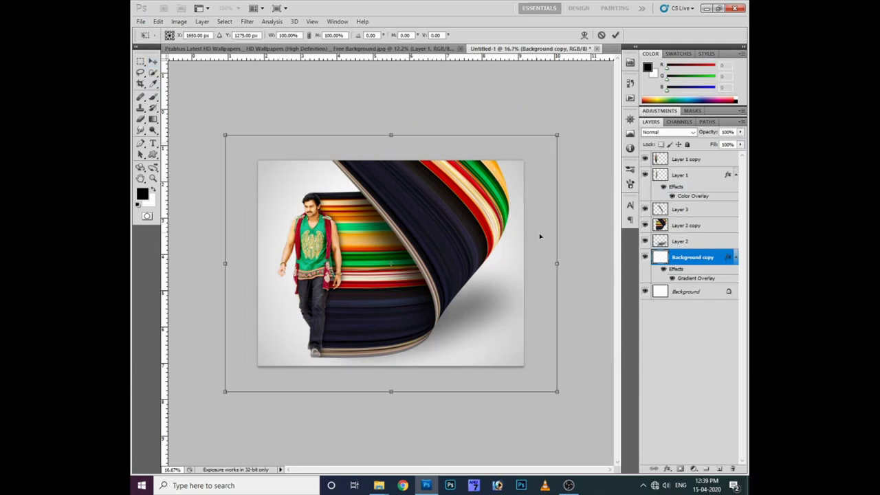
pyautogui.moveTo(557, 135); pyautogui.dragTo(585, 127)
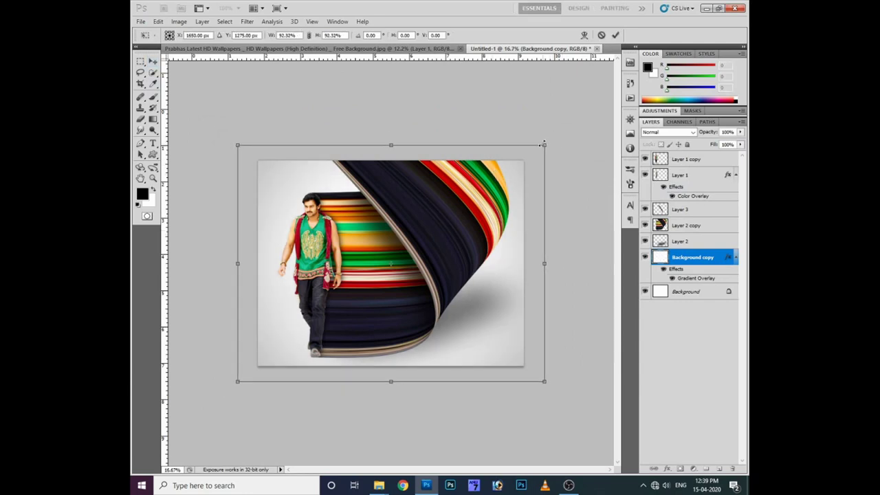
pyautogui.press('Return')
pyautogui.keyDown('ctrl'); pyautogui.click(451, 242); pyautogui.keyUp('ctrl')
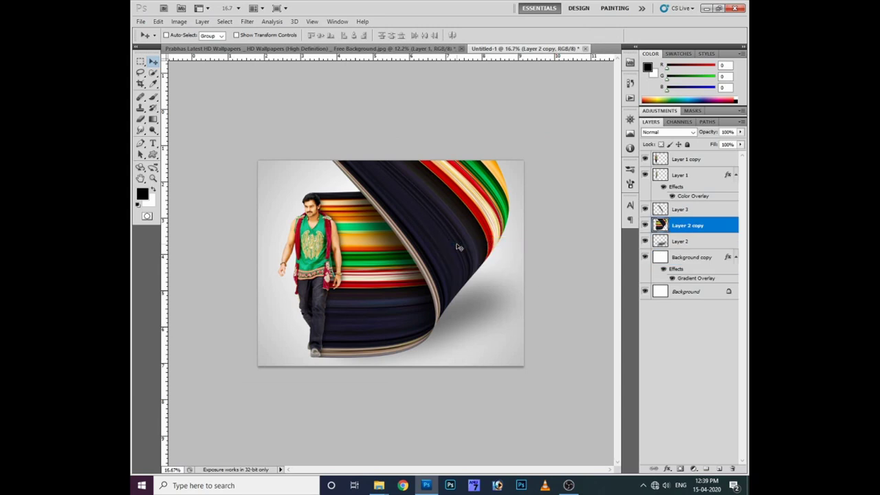
# Step: Add a white layer mask to Layer 1 copy, deselect all layers, and bring up the adjustment layer list
pyautogui.click(691, 160)
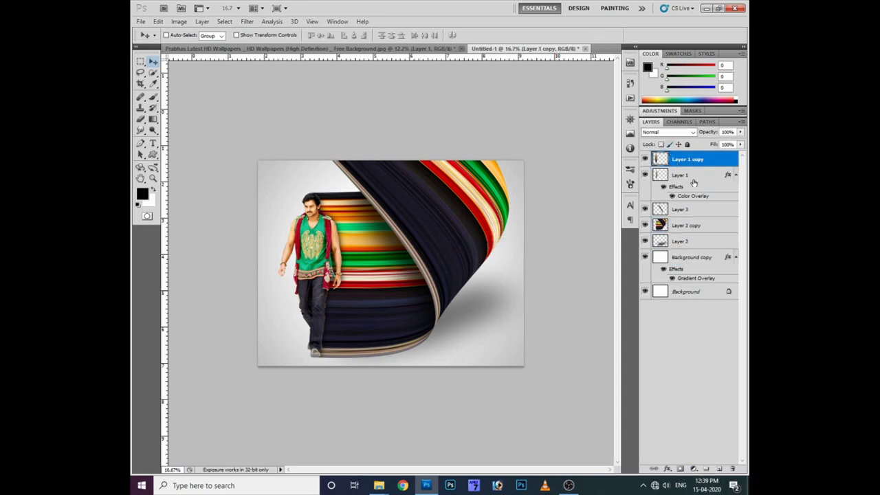
pyautogui.click(680, 468)
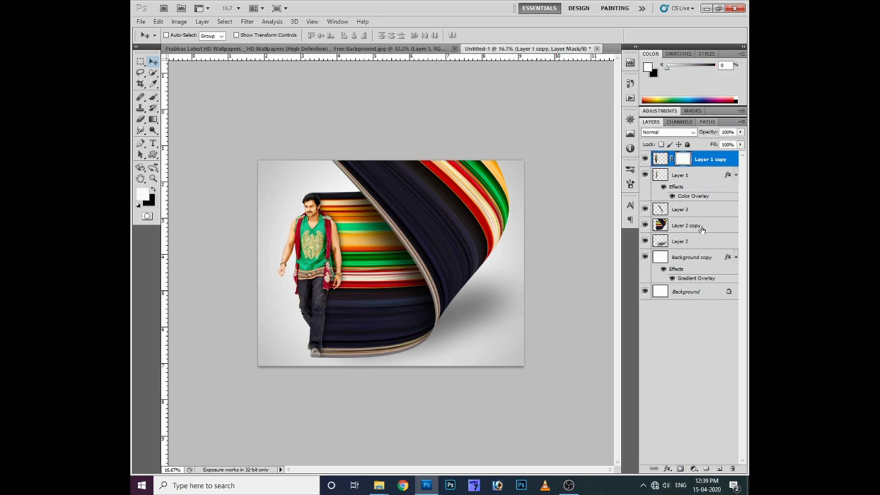
pyautogui.click(701, 269)
pyautogui.click(690, 165)
pyautogui.click(698, 406)
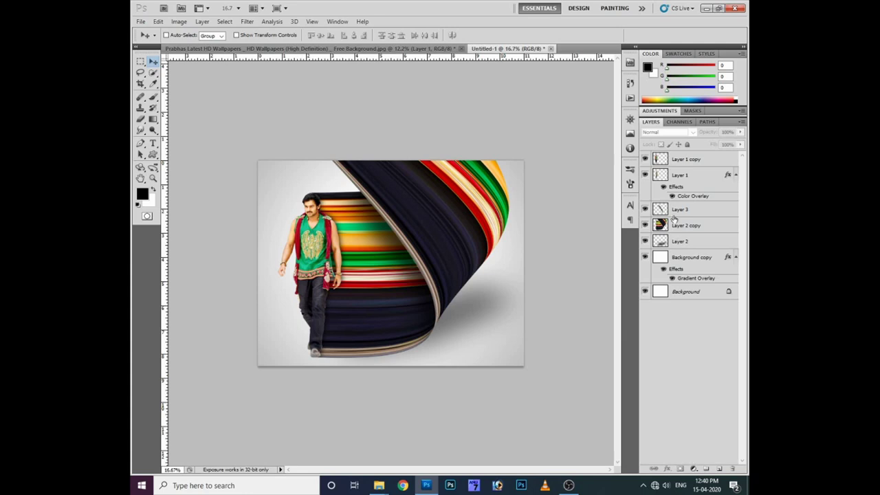
pyautogui.click(693, 469)
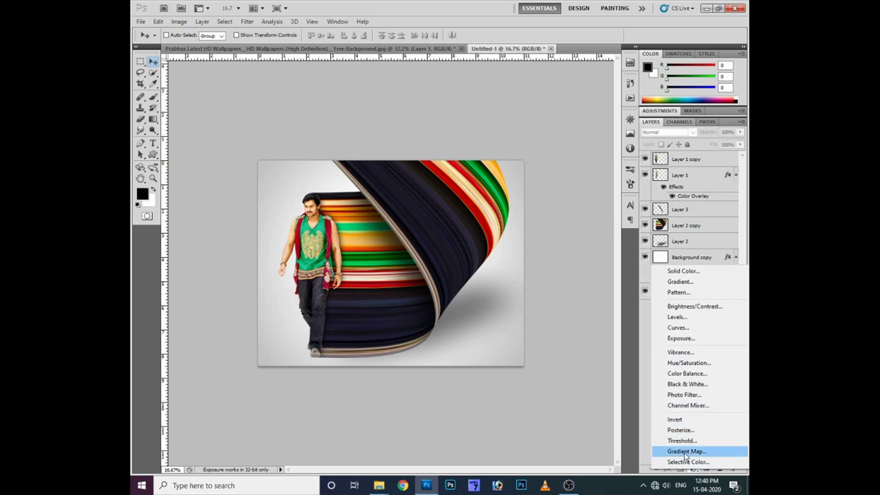
# Step: Add a Gradient Map using the Foreground to Transparent preset, with the right stop at location 100
pyautogui.click(685, 452)
pyautogui.click(690, 143)
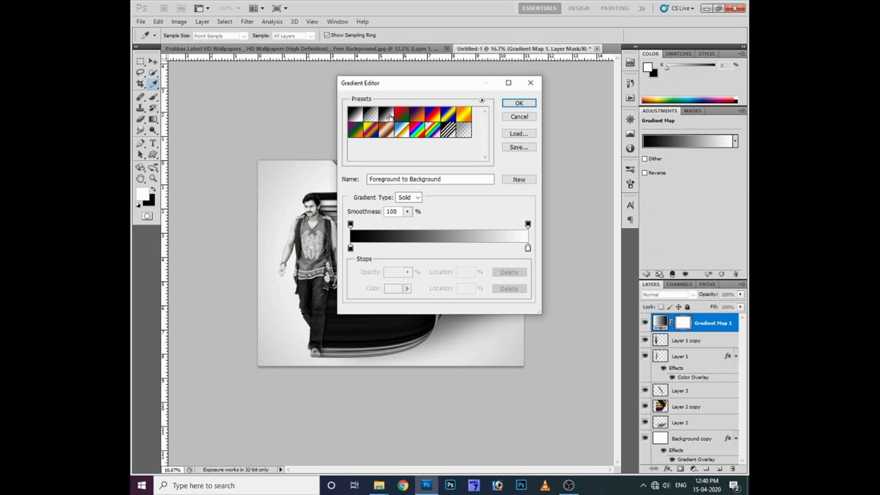
pyautogui.click(375, 115)
pyautogui.moveTo(528, 248); pyautogui.dragTo(500, 248)
pyautogui.write('100')
pyautogui.press('Return')
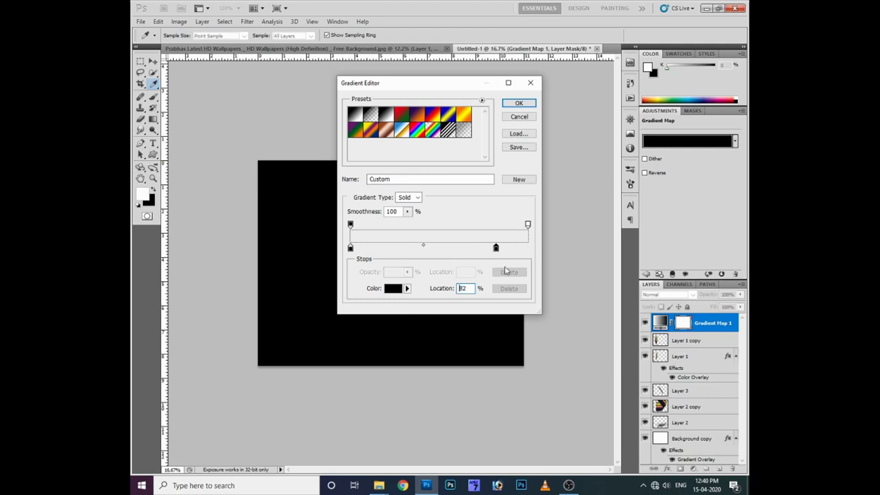
# Step: Colour the gradient's right stop magenta and apply the gradient map
pyautogui.click(392, 289)
pyautogui.click(438, 334)
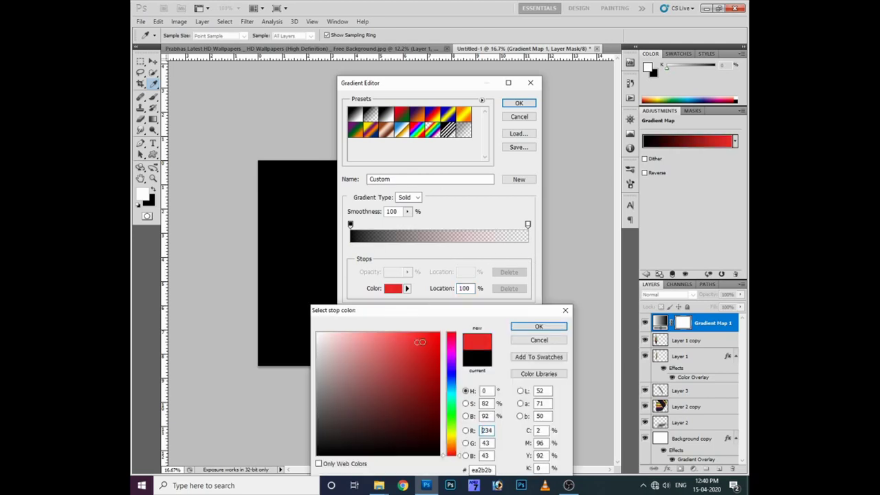
pyautogui.click(452, 356)
pyautogui.press('Return')
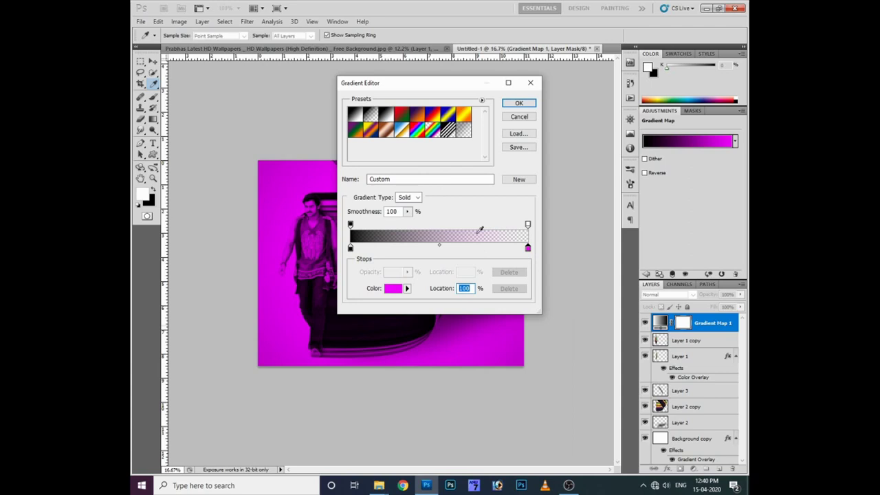
pyautogui.moveTo(455, 87); pyautogui.dragTo(487, 89)
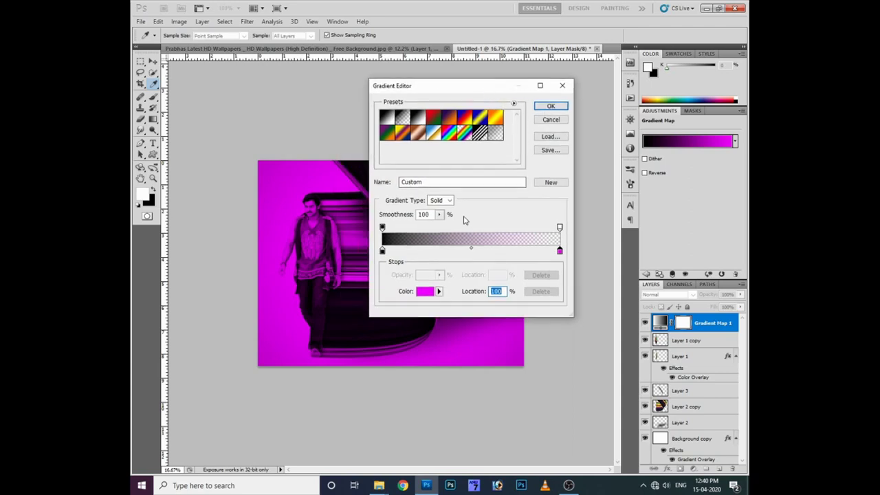
pyautogui.click(550, 106)
pyautogui.click(667, 295)
# Step: Cycle Gradient Map 1 through blend modes such as Screen and Hue, settling on Soft Light
pyautogui.click(667, 297)
pyautogui.press('Down')
pyautogui.press('Down')
pyautogui.press('Down')
pyautogui.press('Down')
pyautogui.press('Down')
pyautogui.press('Down')
pyautogui.press('Down')
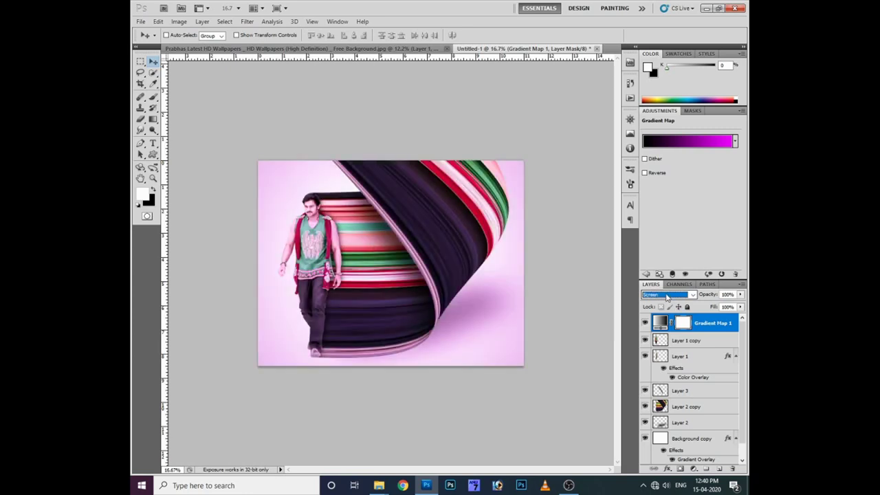
pyautogui.press('Down')
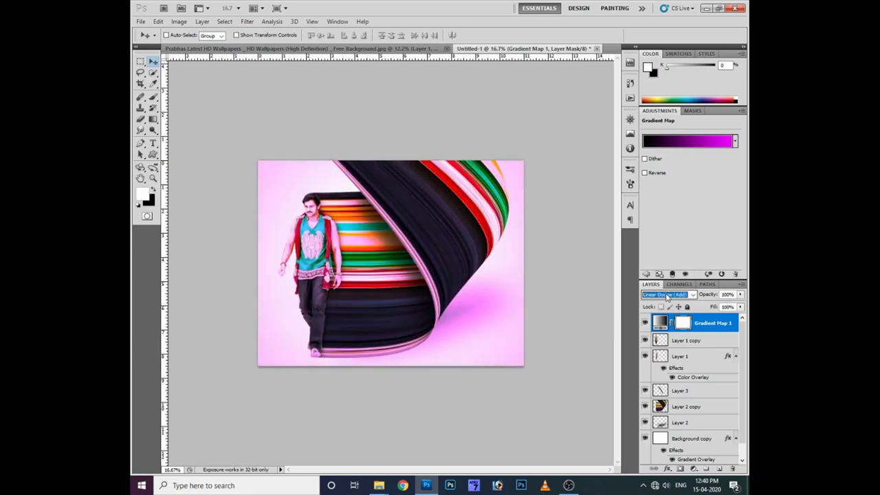
pyautogui.press('Down')
pyautogui.press('Down')
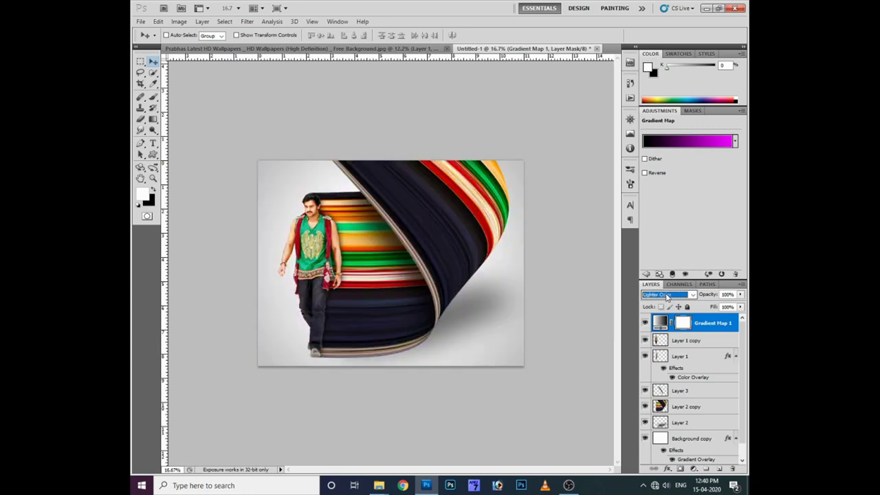
pyautogui.press('Down')
pyautogui.press('Down')
pyautogui.press('Down')
pyautogui.press('Up')
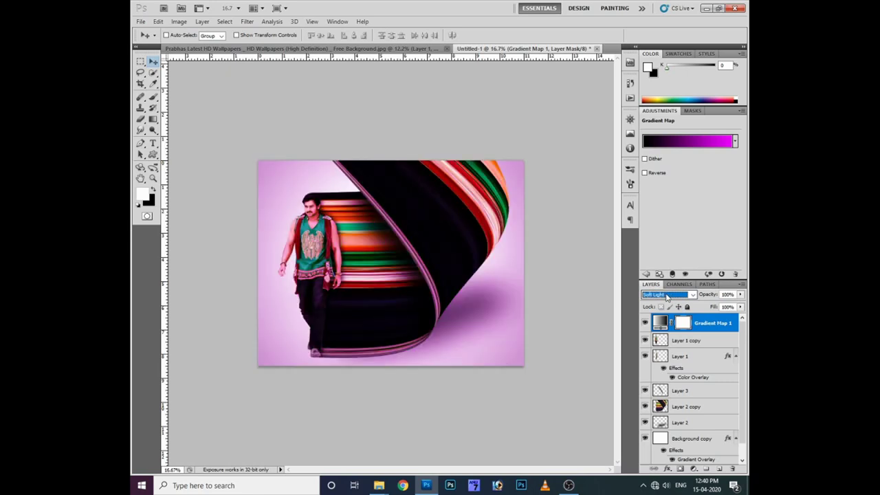
pyautogui.press('Down')
pyautogui.press('Down')
pyautogui.press('Down')
pyautogui.press('Down')
pyautogui.press('Down')
pyautogui.press('Down')
pyautogui.press('Down')
pyautogui.press('Down')
pyautogui.press('Down')
pyautogui.press('Down')
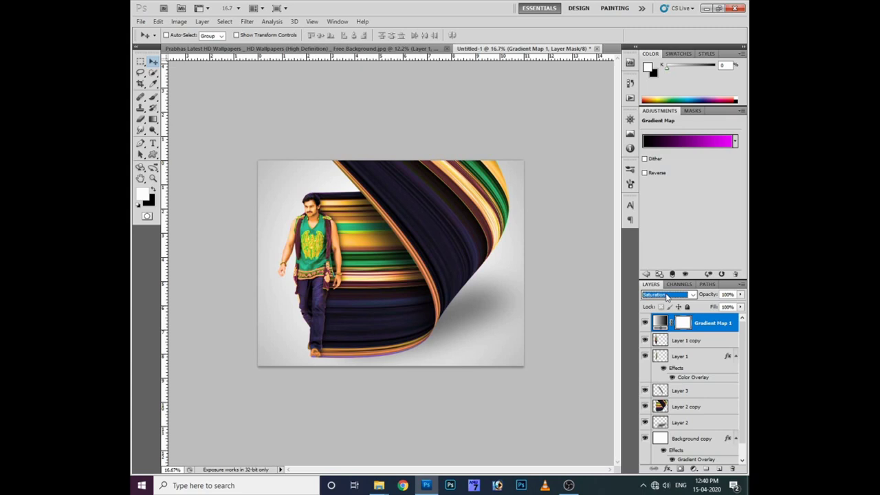
pyautogui.press('Up')
pyautogui.click(665, 296)
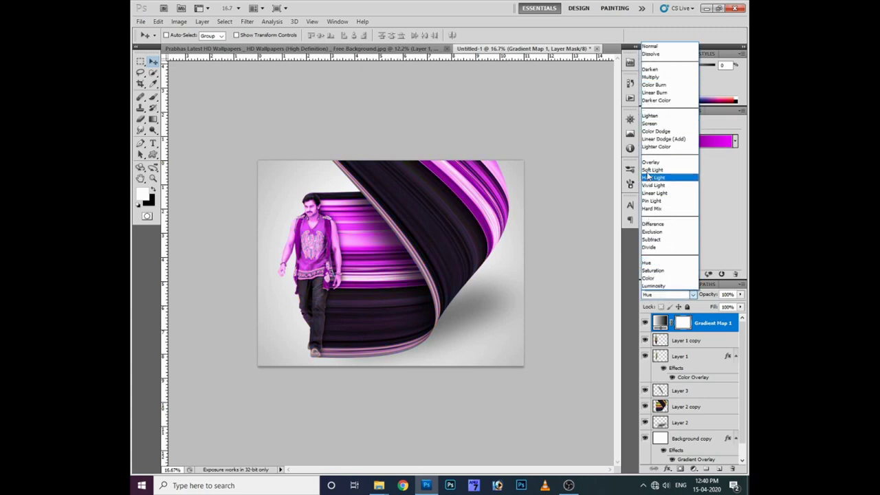
pyautogui.click(653, 185)
pyautogui.press('Up')
pyautogui.press('Up')
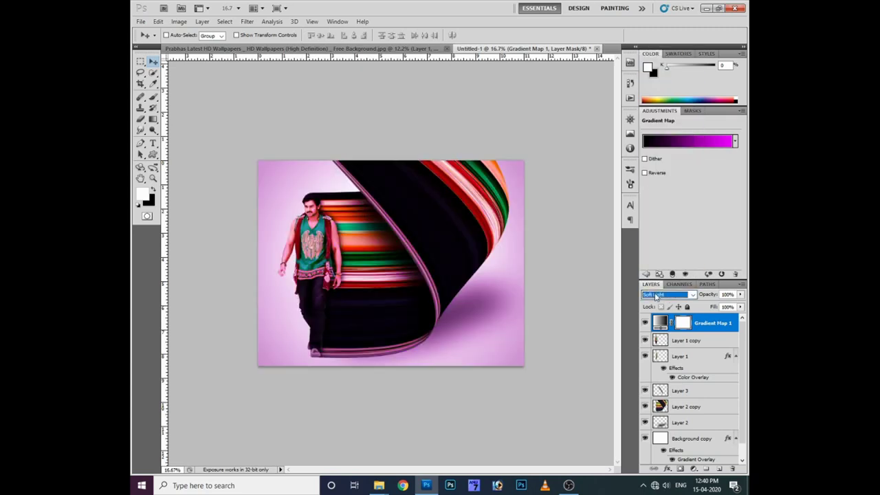
pyautogui.click(678, 141)
# Step: Recolour the gradient map's end stop to blue 002afd and set Gradient Map 1's opacity to 39%
pyautogui.click(383, 252)
pyautogui.click(559, 251)
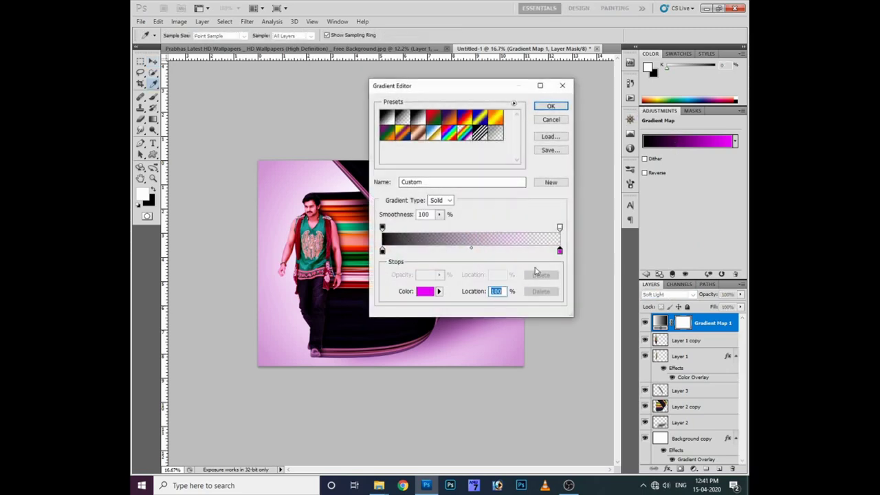
pyautogui.click(425, 291)
pyautogui.moveTo(451, 354); pyautogui.dragTo(451, 338)
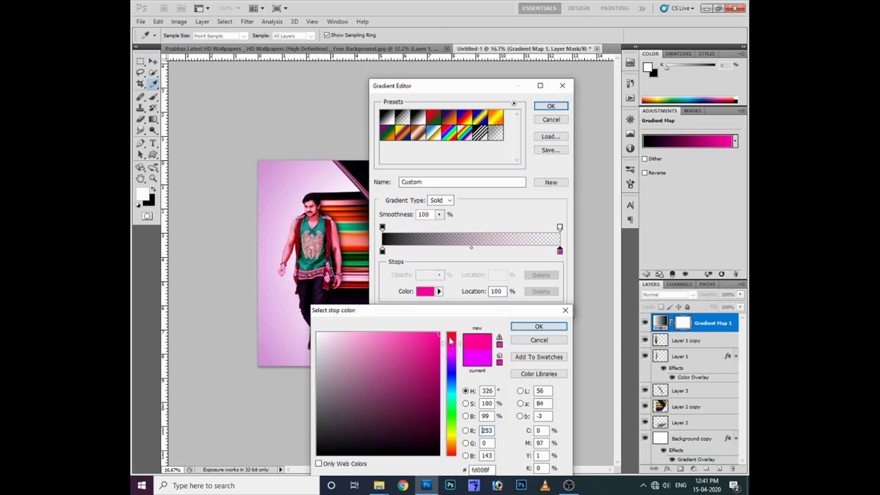
pyautogui.click(455, 444)
pyautogui.click(454, 367)
pyautogui.click(455, 380)
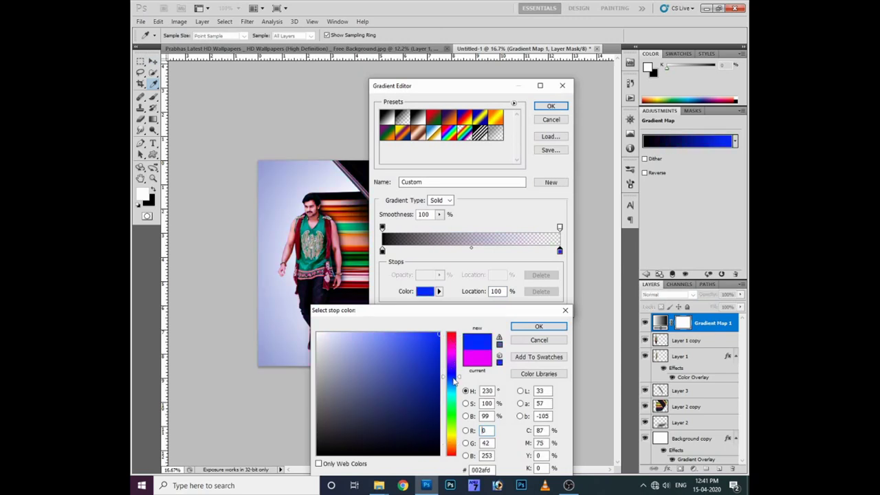
pyautogui.press('Return')
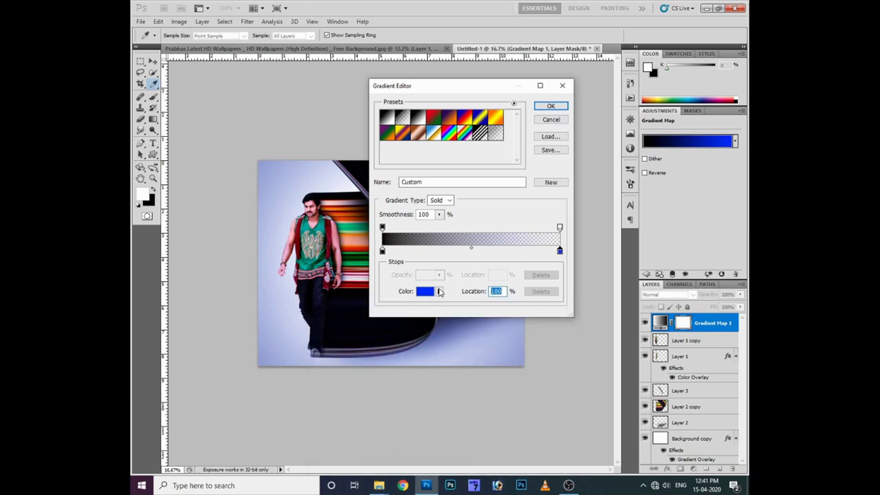
pyautogui.press('Return')
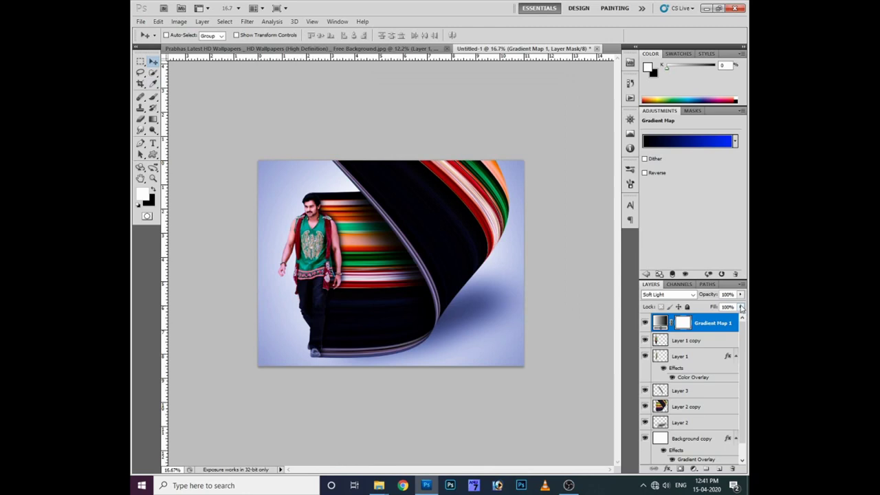
pyautogui.moveTo(742, 296); pyautogui.dragTo(709, 309)
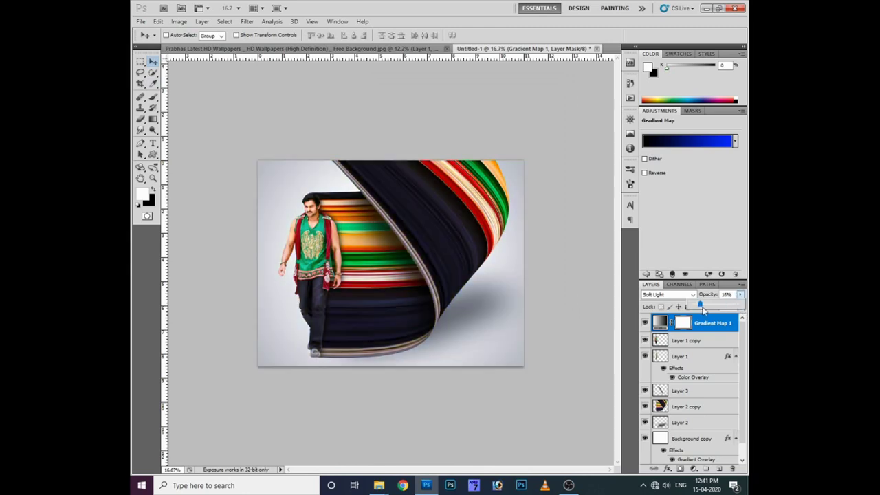
pyautogui.moveTo(710, 310); pyautogui.dragTo(706, 307)
# Step: Select the ribbon layer, Layer 2 copy, and lift its midtones with a Curves adjustment
pyautogui.rightClick(445, 208)
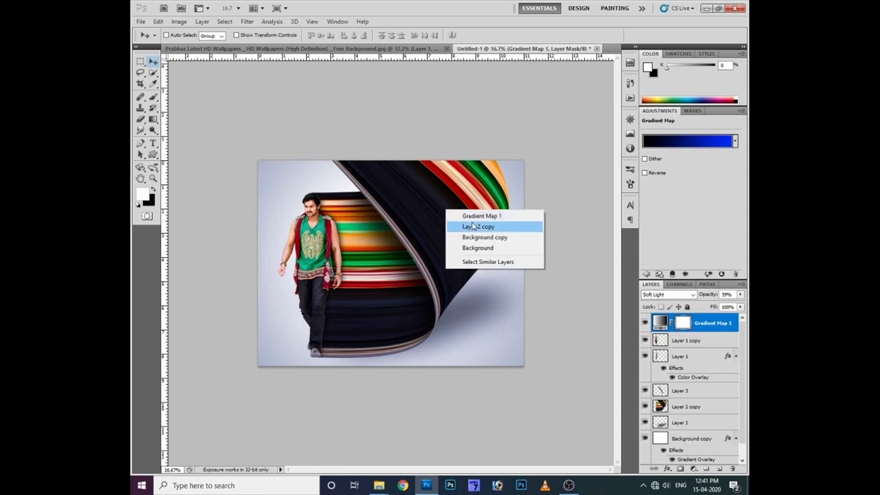
pyautogui.click(465, 225)
pyautogui.hotkey('ctrl', 'm')
pyautogui.moveTo(654, 292)
pyautogui.mouseDown()
pyautogui.moveTo(653, 272)
pyautogui.moveTo(640, 267)
pyautogui.mouseUp()
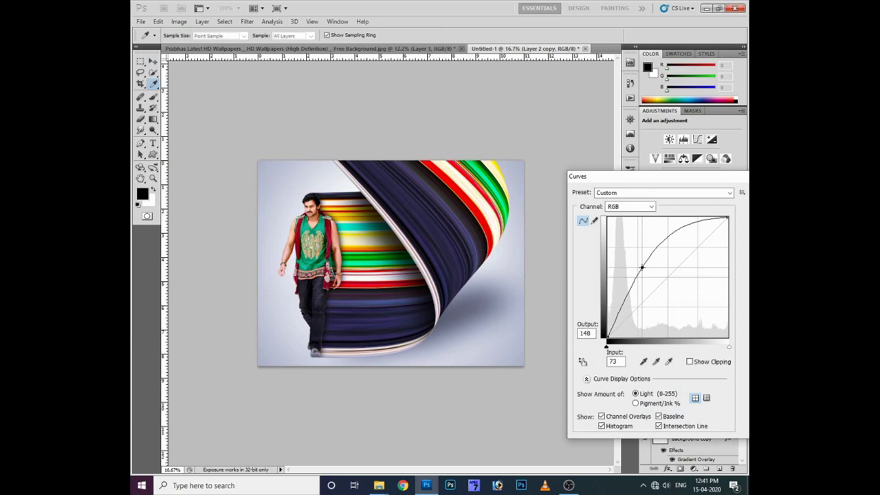
pyautogui.moveTo(639, 267); pyautogui.dragTo(651, 274)
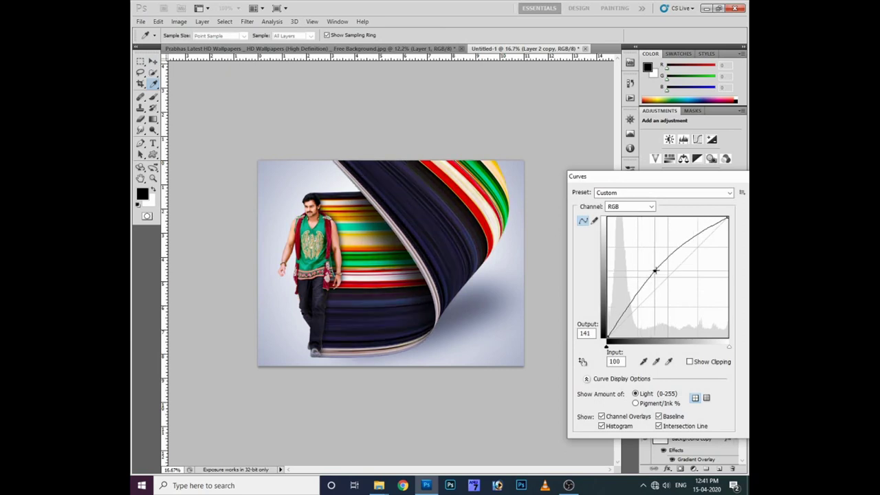
pyautogui.press('Return')
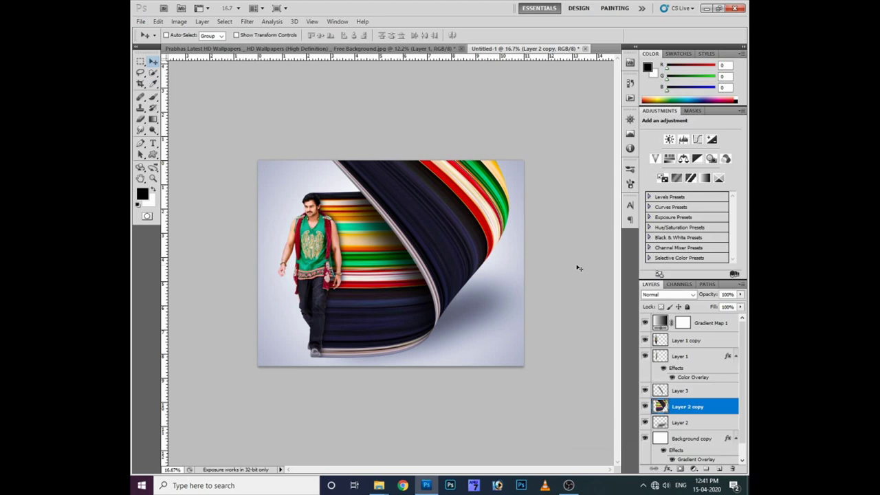
# Step: Hide the panels and fit the finished composition to a full-screen view
pyautogui.hotkey('ctrl', '0')
pyautogui.press('Tab')
pyautogui.hotkey('ctrl', '0')
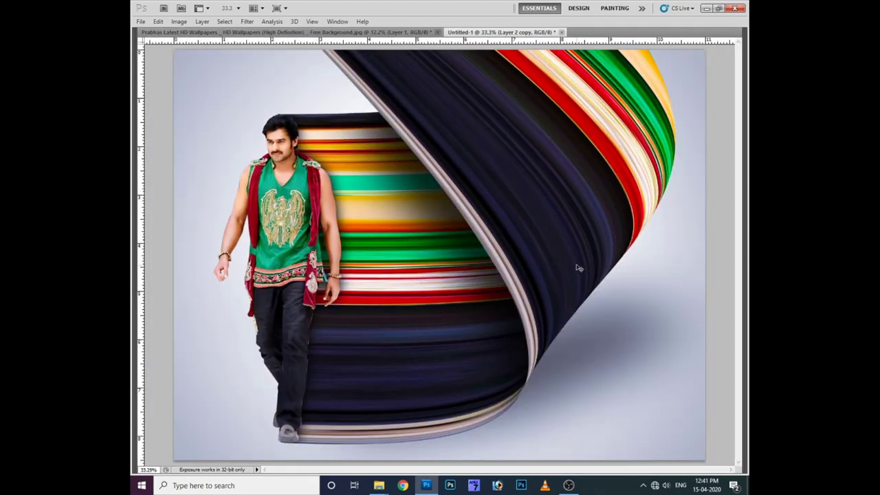